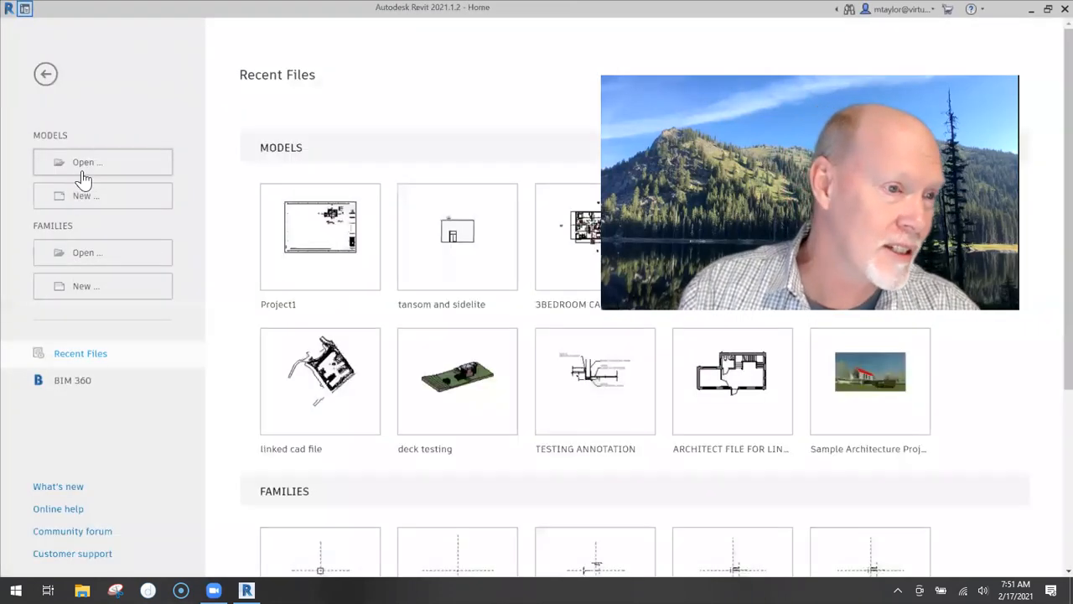
Create a new model project
{"action": "left_click", "coordinate": [87, 196]}
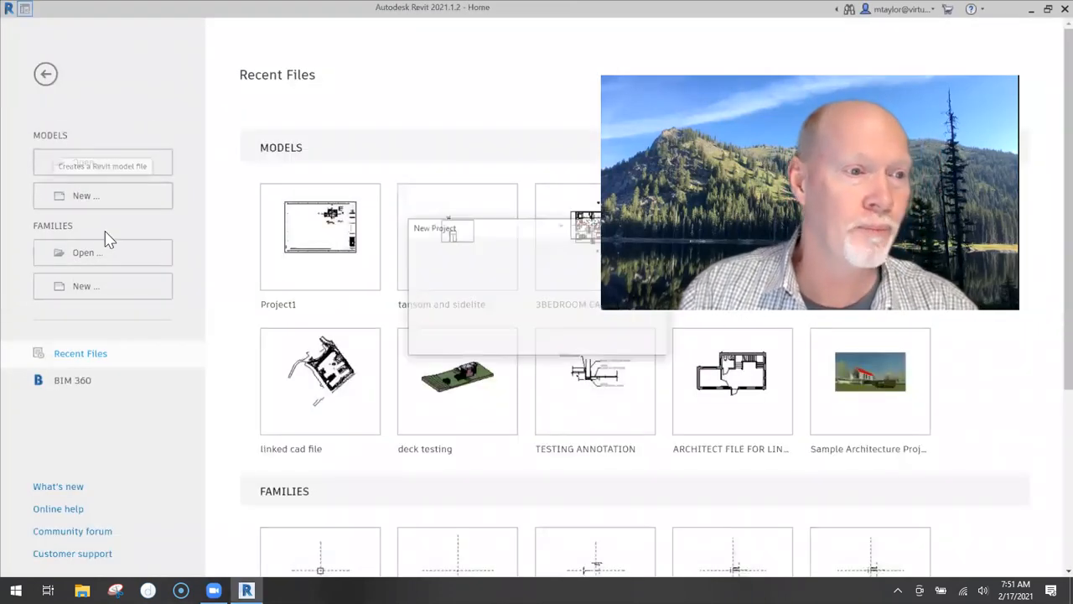
{"action": "left_click", "coordinate": [507, 345]}
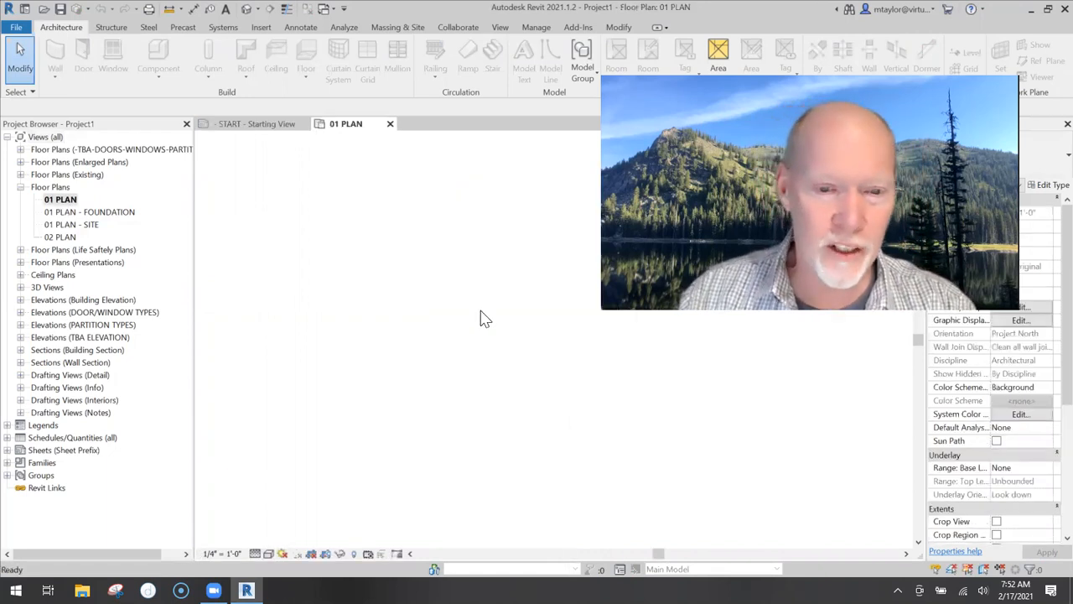
Select the whole chain of exterior walls in the 01 PLAN floor plan and change their type to Exterior - W6 - Brick
{"action": "middle_click_drag", "start_coordinate": [483, 316], "coordinate": [323, 238]}
{"action": "scroll", "coordinate": [332, 407], "scroll_direction": "up", "scroll_amount": 2}
{"action": "middle_click_drag", "start_coordinate": [367, 446], "coordinate": [367, 475]}
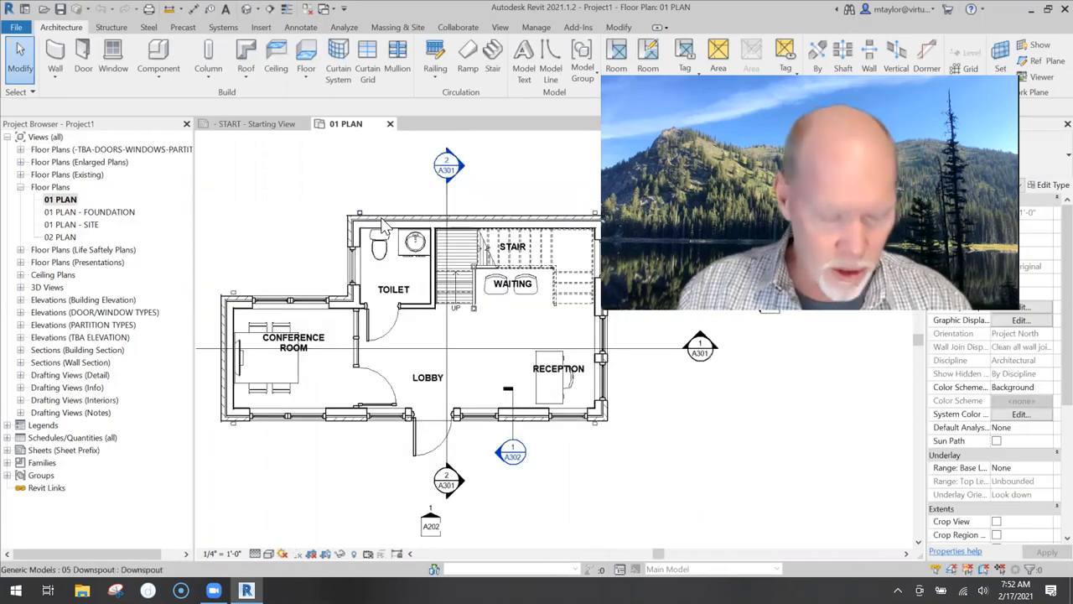
{"action": "key", "text": "Tab"}
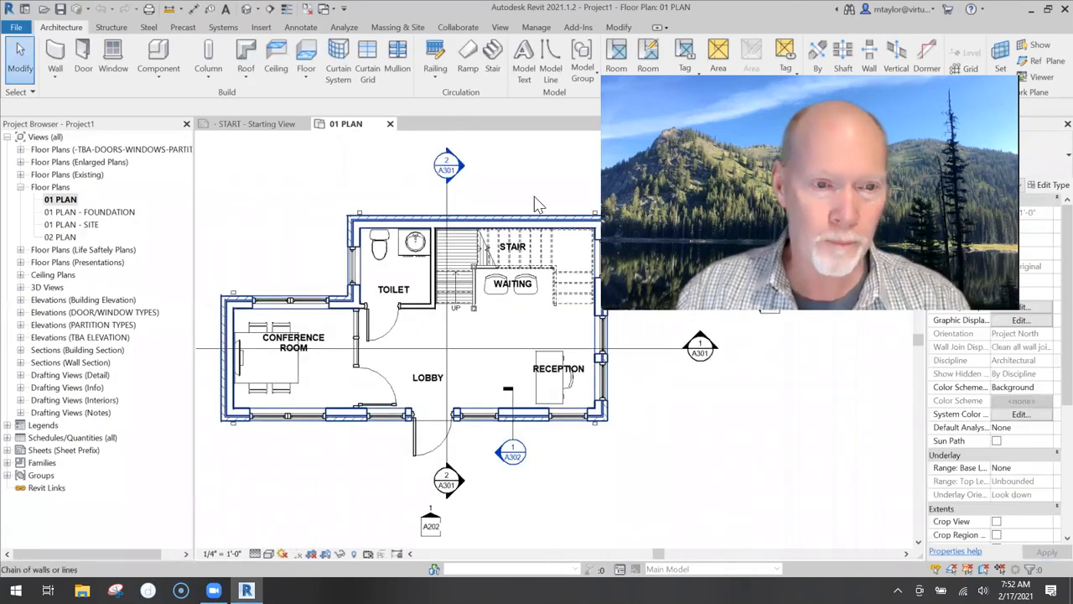
{"action": "left_click", "coordinate": [564, 200]}
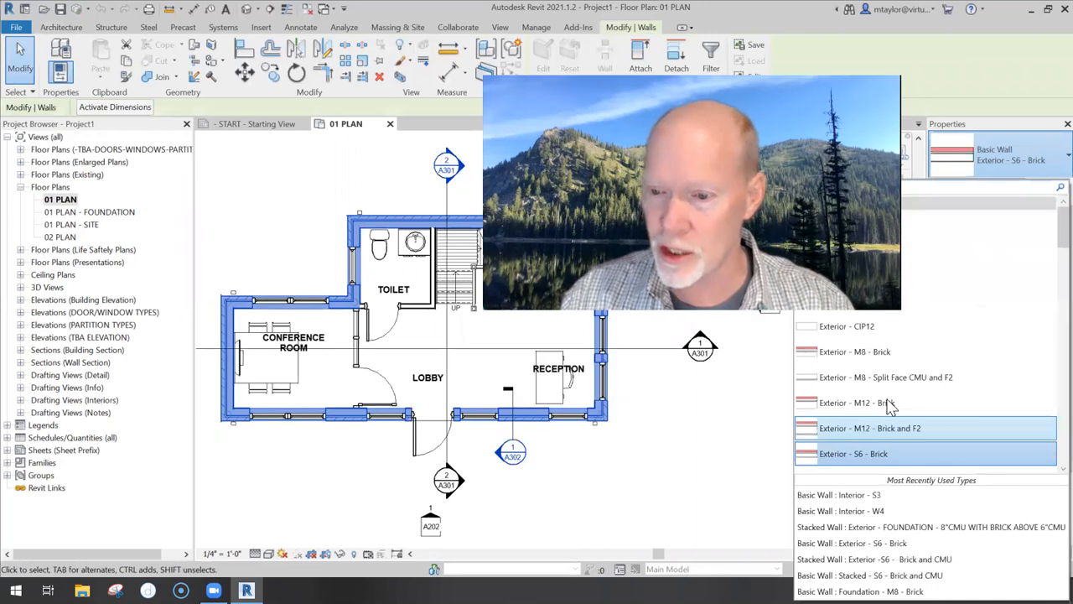
{"action": "scroll", "coordinate": [888, 399], "scroll_direction": "down", "scroll_amount": 3}
{"action": "scroll", "coordinate": [867, 323], "scroll_direction": "down", "scroll_amount": 1}
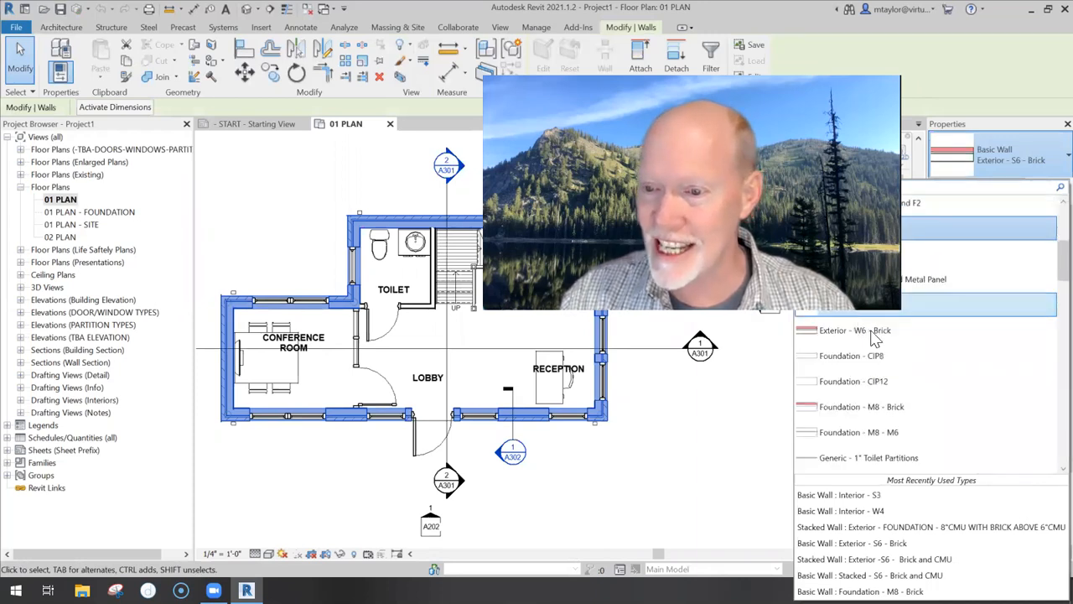
{"action": "left_click", "coordinate": [867, 329]}
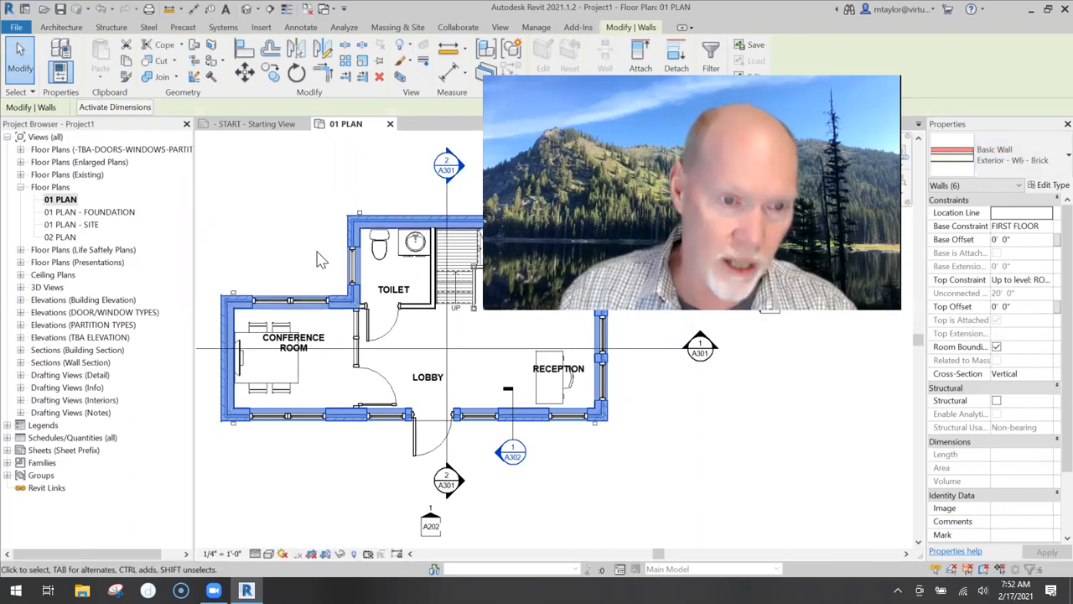
{"action": "left_click", "coordinate": [317, 252]}
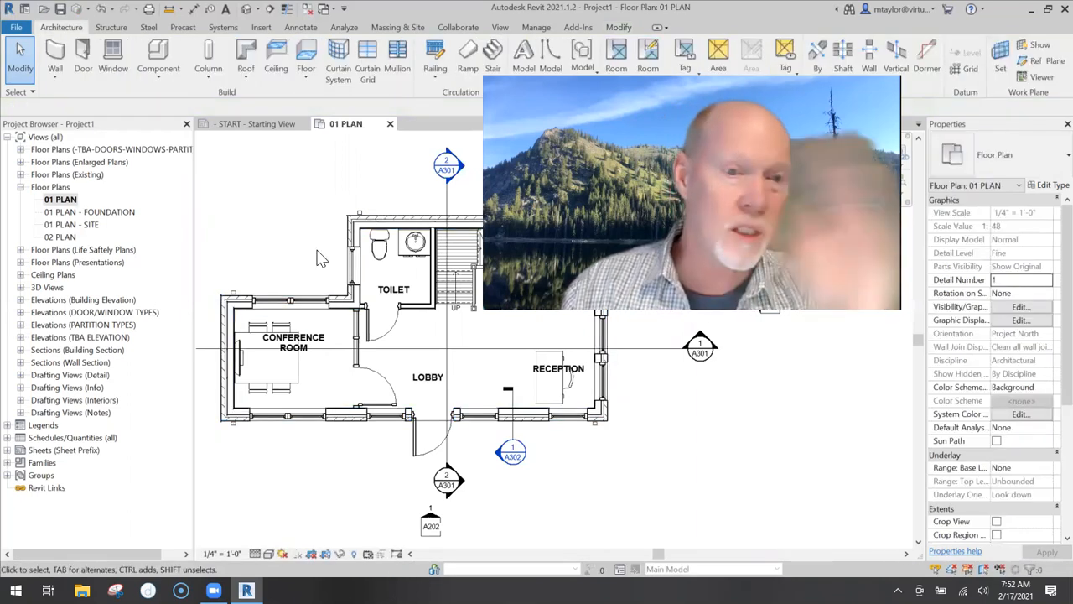
Change the two interior walls between the toilet room and the stair and lobby to type Interior - W4
{"action": "left_click", "coordinate": [436, 269]}
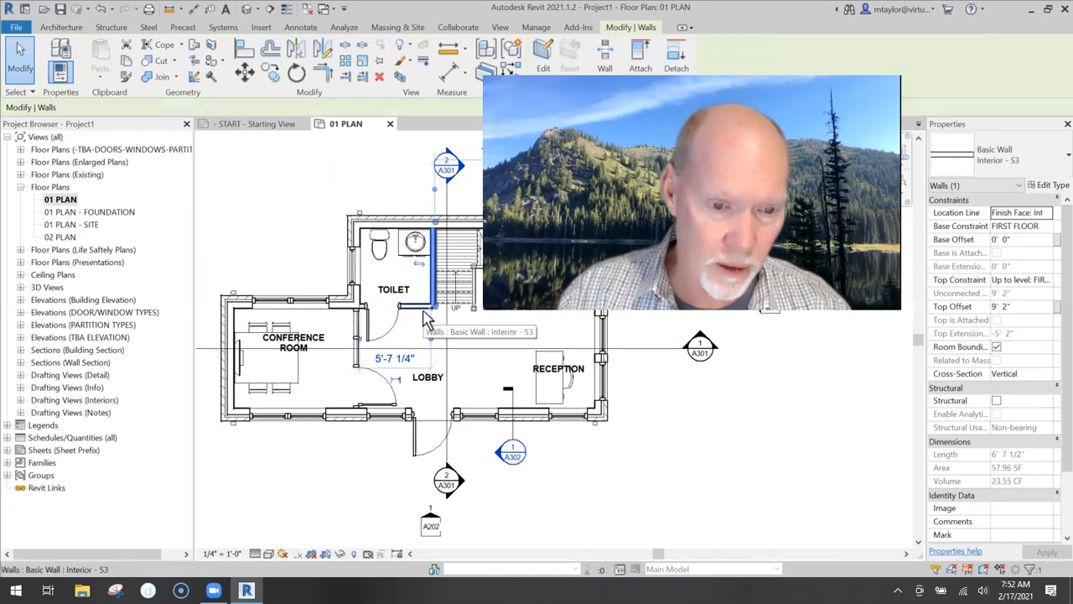
{"action": "left_click", "coordinate": [426, 314], "text": "ctrl"}
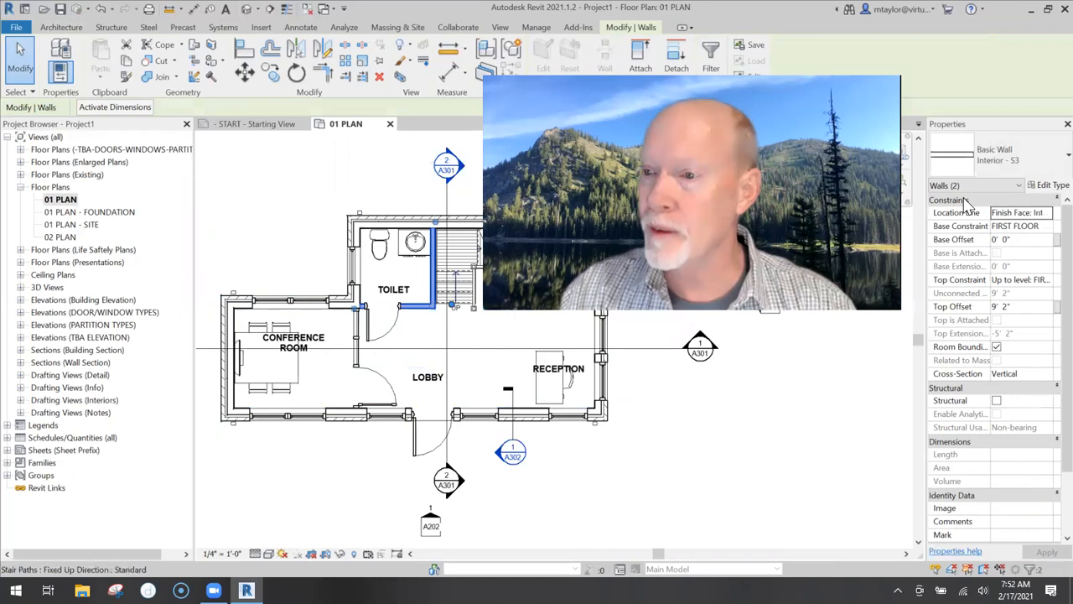
{"action": "left_click", "coordinate": [1030, 165]}
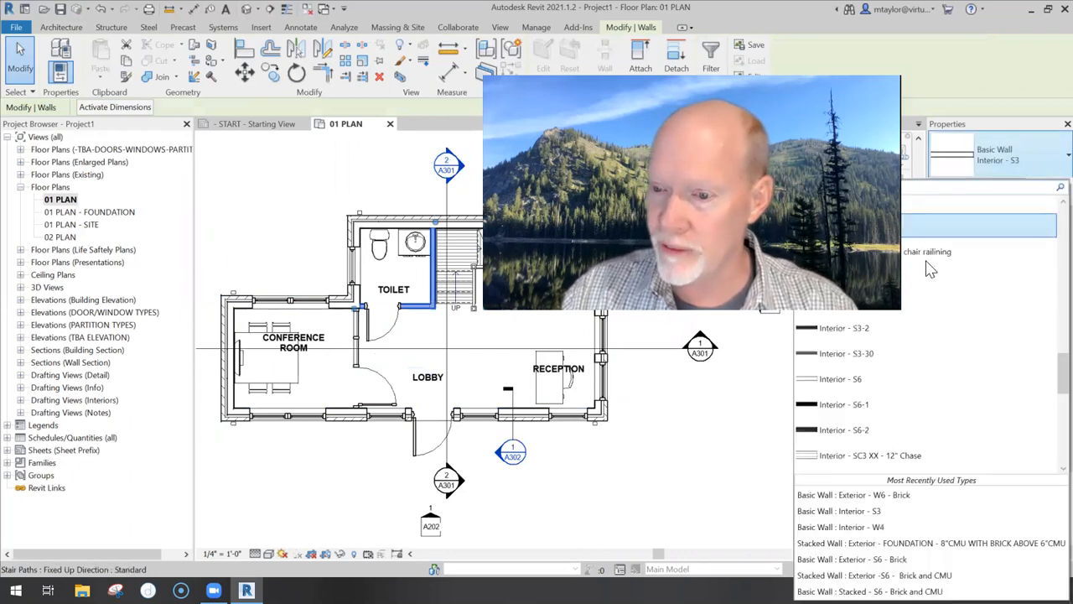
{"action": "scroll", "coordinate": [920, 402], "scroll_direction": "down", "scroll_amount": 6}
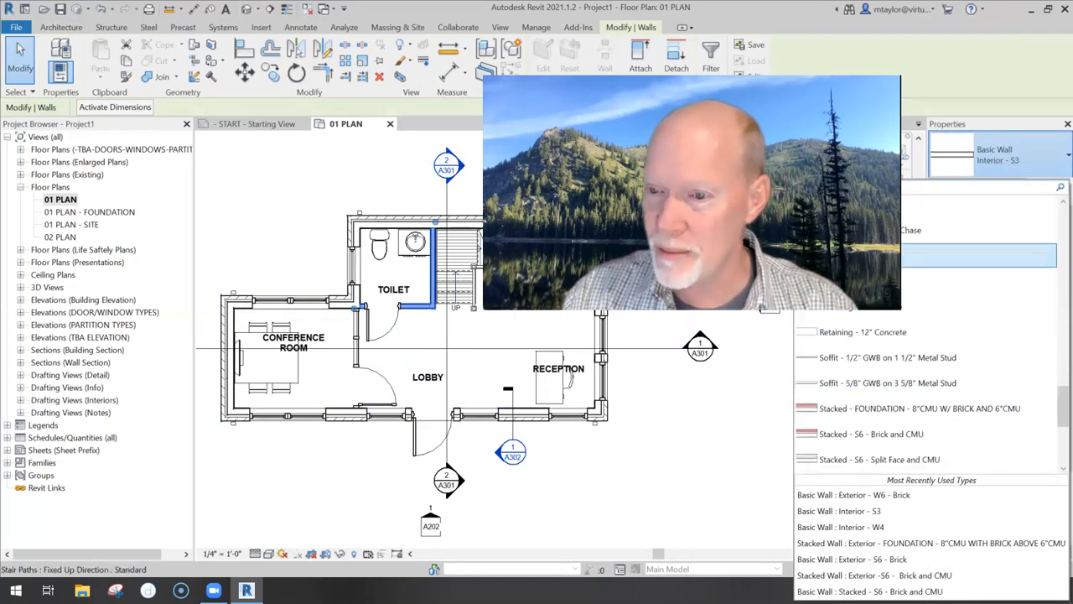
{"action": "left_click", "coordinate": [361, 293]}
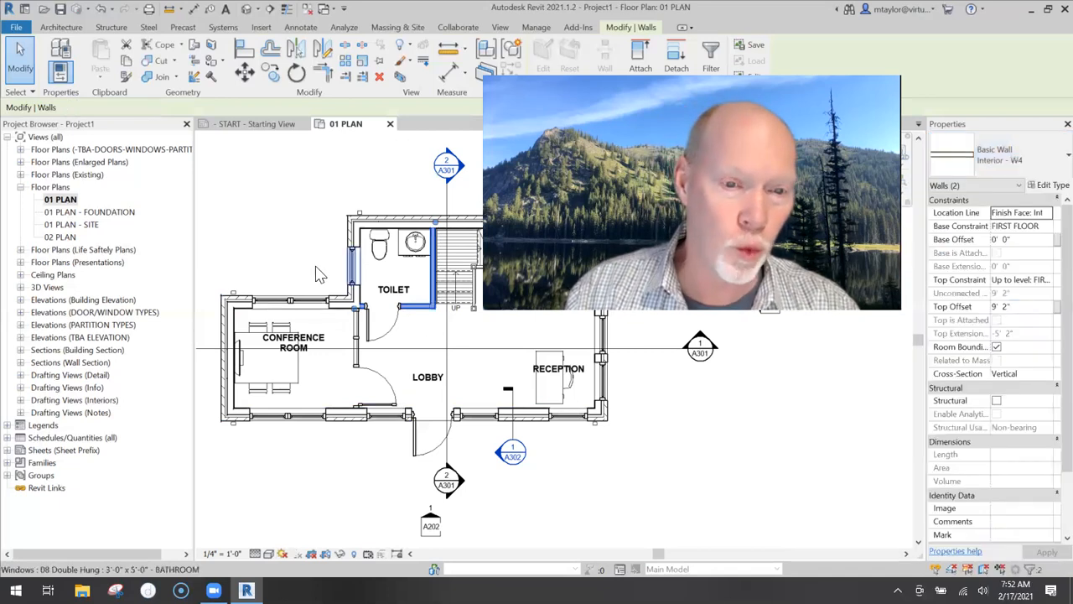
{"action": "left_click", "coordinate": [312, 259]}
Inspect the toilet room walls in plan, and open building section 2/A301 to inspect the sloped canopy at the exterior wall
{"action": "scroll", "coordinate": [332, 247], "scroll_direction": "up", "scroll_amount": 2}
{"action": "scroll", "coordinate": [333, 240], "scroll_direction": "up", "scroll_amount": 1}
{"action": "middle_click_drag", "start_coordinate": [333, 240], "coordinate": [269, 296]}
{"action": "scroll", "coordinate": [312, 401], "scroll_direction": "up", "scroll_amount": 1}
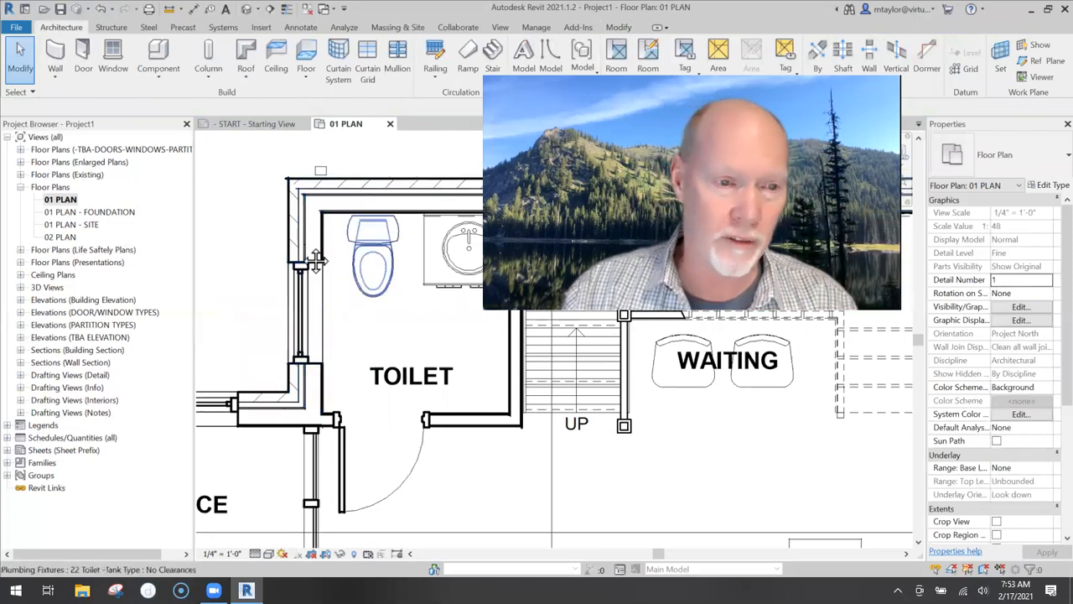
{"action": "middle_click_drag", "start_coordinate": [319, 217], "coordinate": [309, 264]}
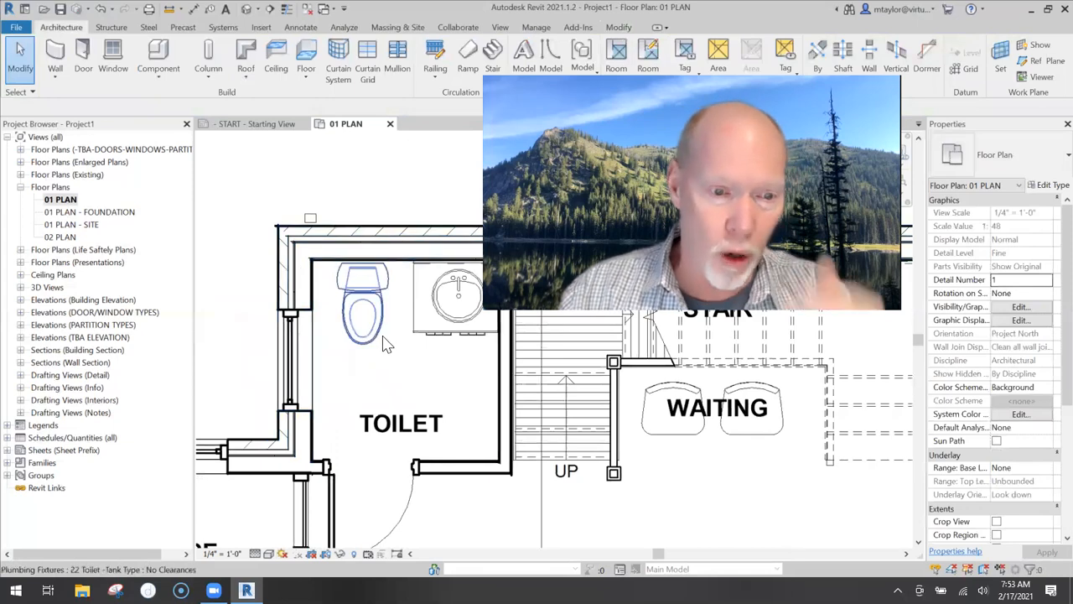
{"action": "scroll", "coordinate": [423, 432], "scroll_direction": "down", "scroll_amount": 3}
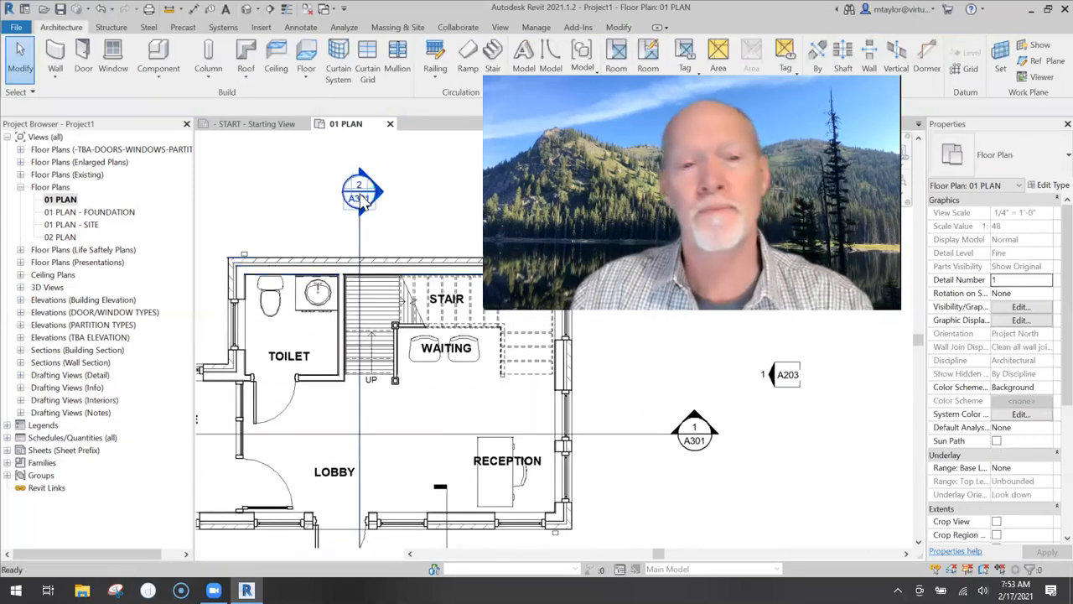
{"action": "double_click", "coordinate": [362, 199]}
{"action": "middle_click_drag", "start_coordinate": [446, 399], "coordinate": [329, 399]}
{"action": "scroll", "coordinate": [484, 391], "scroll_direction": "up", "scroll_amount": 6}
{"action": "scroll", "coordinate": [501, 392], "scroll_direction": "up", "scroll_amount": 2}
{"action": "middle_click_drag", "start_coordinate": [545, 457], "coordinate": [445, 434]}
{"action": "scroll", "coordinate": [445, 435], "scroll_direction": "up", "scroll_amount": 1}
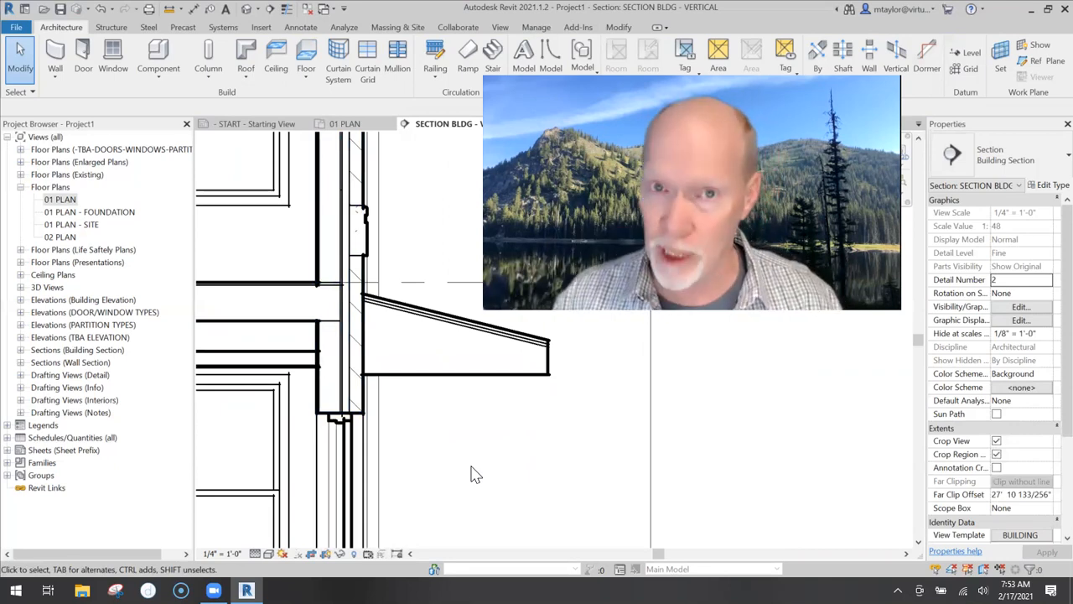
Create a new family from the Detail Item.rft template
{"action": "left_click", "coordinate": [18, 29]}
{"action": "mouse_move", "coordinate": [47, 83]}
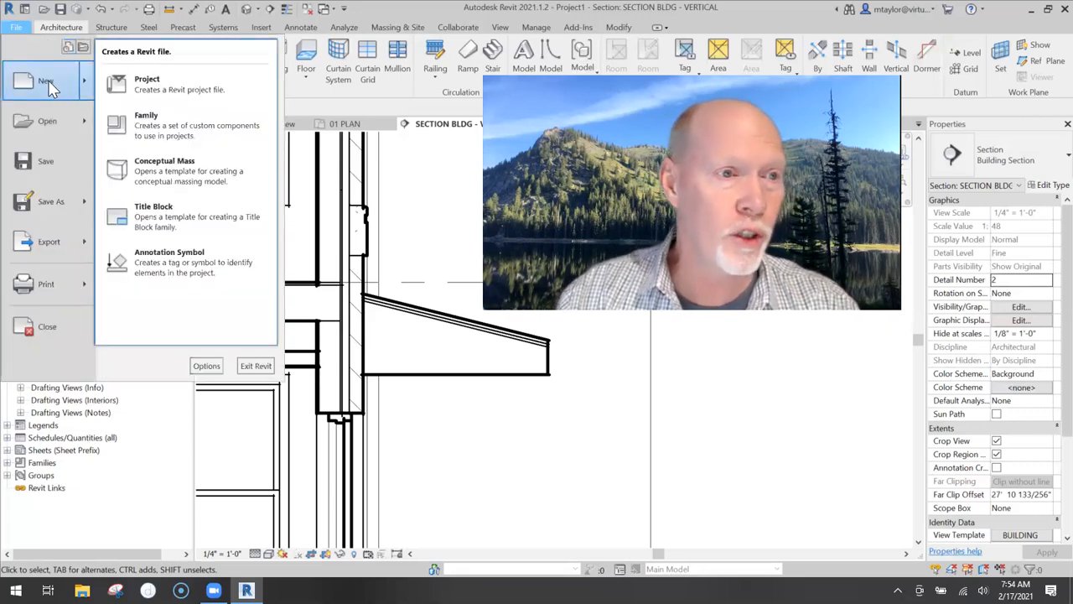
{"action": "left_click", "coordinate": [165, 130]}
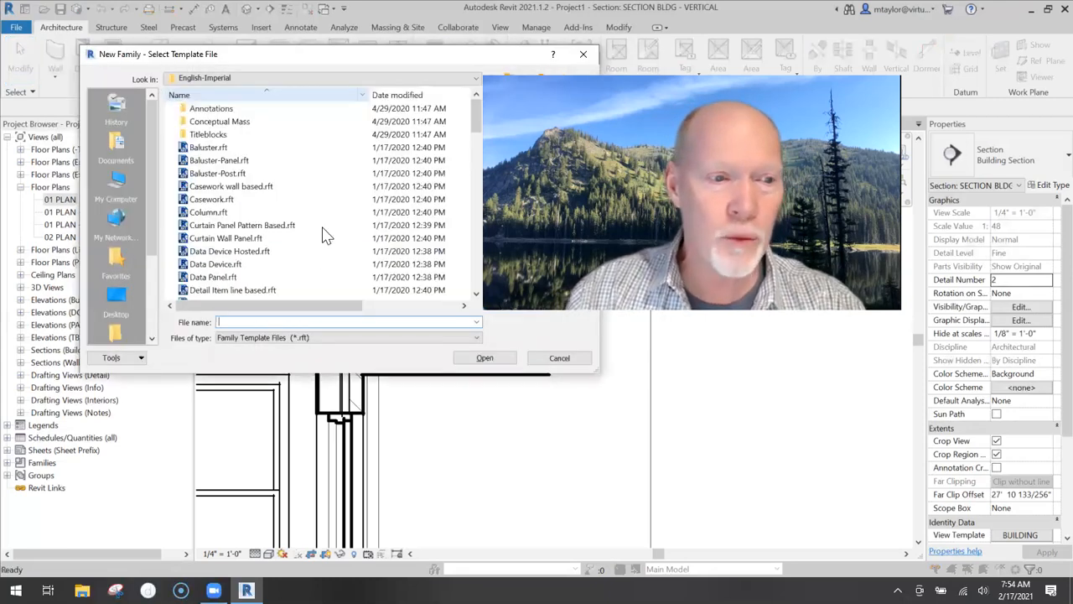
{"action": "scroll", "coordinate": [294, 225], "scroll_direction": "down", "scroll_amount": 3}
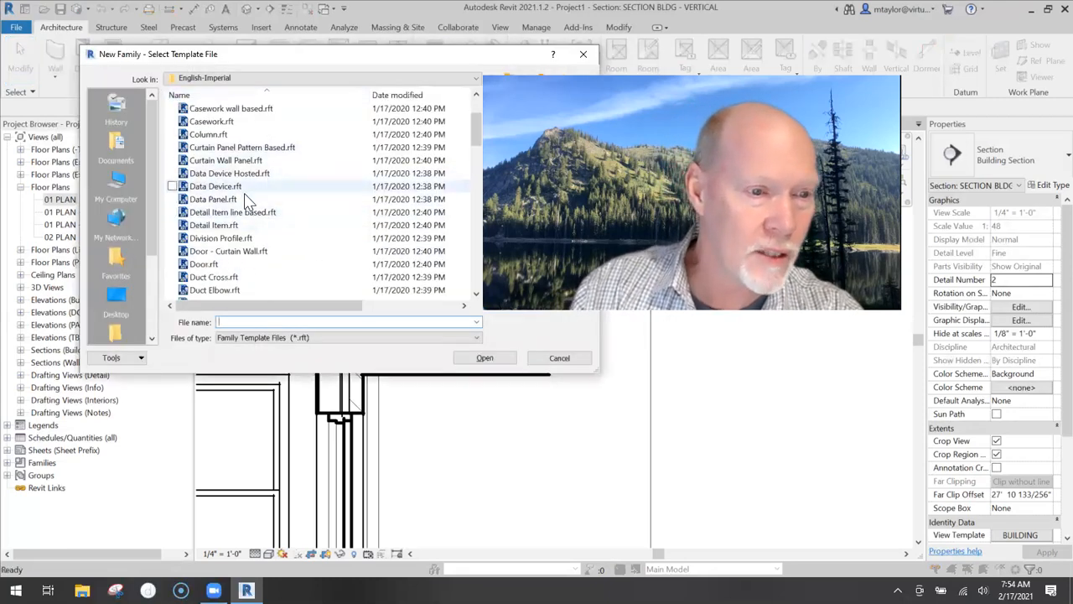
{"action": "scroll", "coordinate": [252, 206], "scroll_direction": "down", "scroll_amount": 5}
{"action": "scroll", "coordinate": [265, 206], "scroll_direction": "up", "scroll_amount": 5}
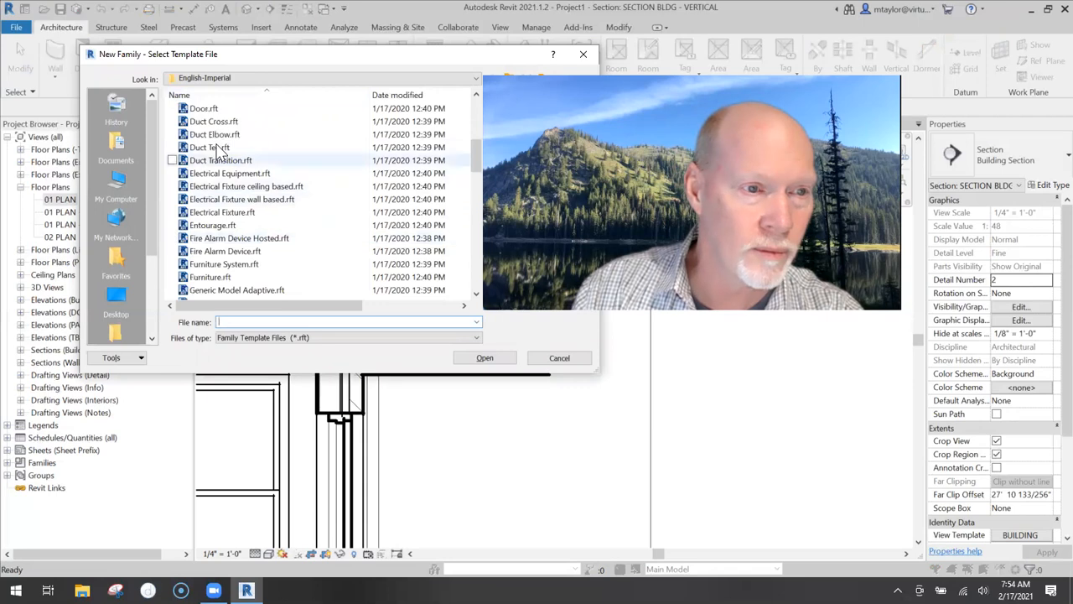
{"action": "left_click", "coordinate": [238, 227]}
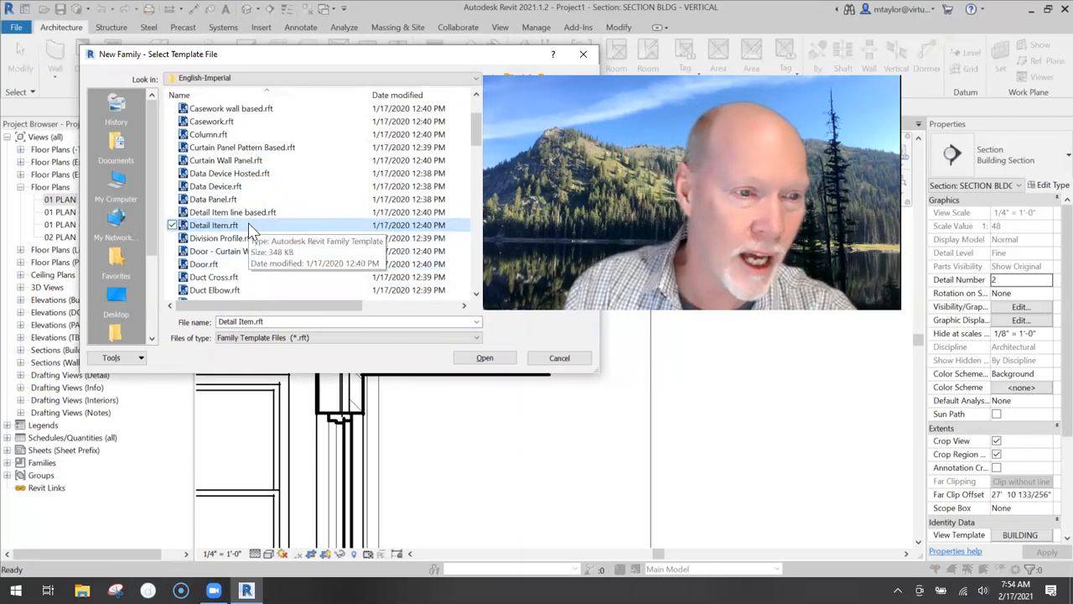
{"action": "left_click", "coordinate": [495, 359]}
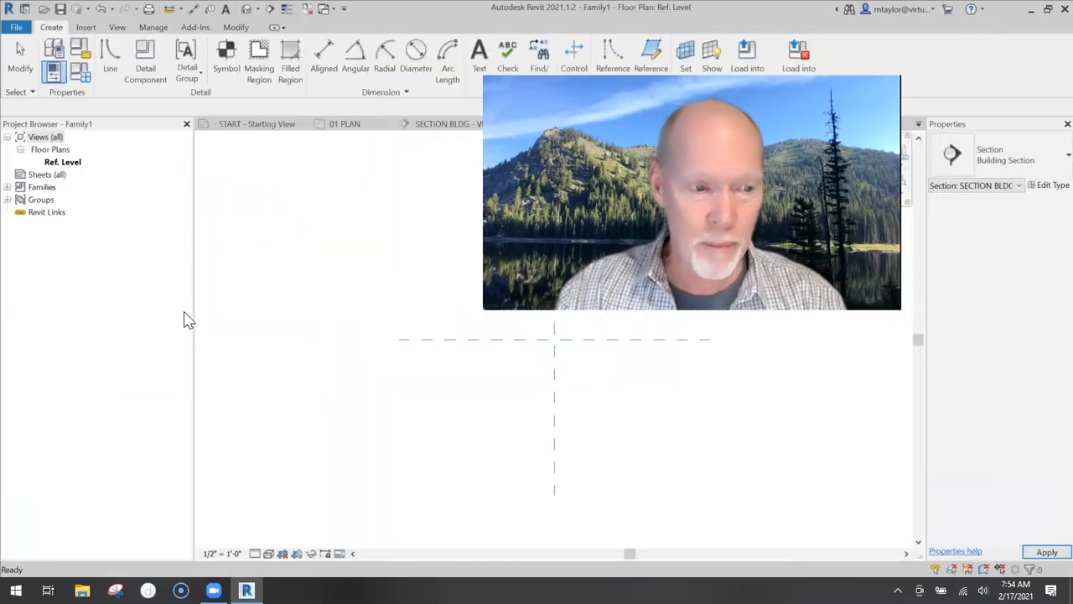
Draw a vertical reference plane about 3' 9" right of the vertical center plane and a horizontal one above the horizontal center plane
{"action": "left_click_drag", "start_coordinate": [190, 307], "coordinate": [131, 310]}
{"action": "middle_click_drag", "start_coordinate": [592, 432], "coordinate": [427, 433]}
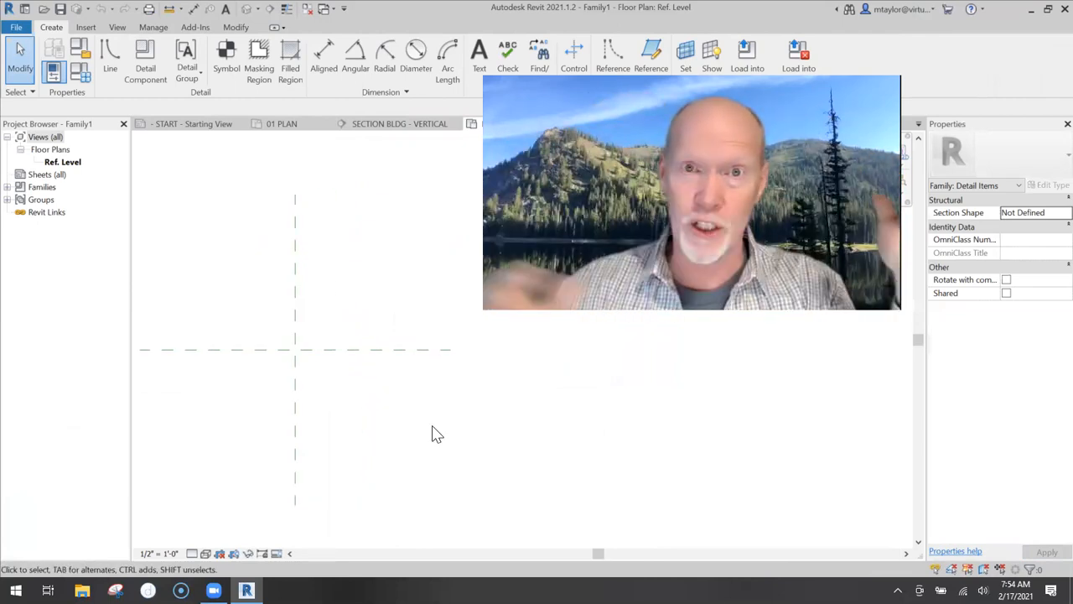
{"action": "middle_click_drag", "start_coordinate": [401, 404], "coordinate": [373, 403]}
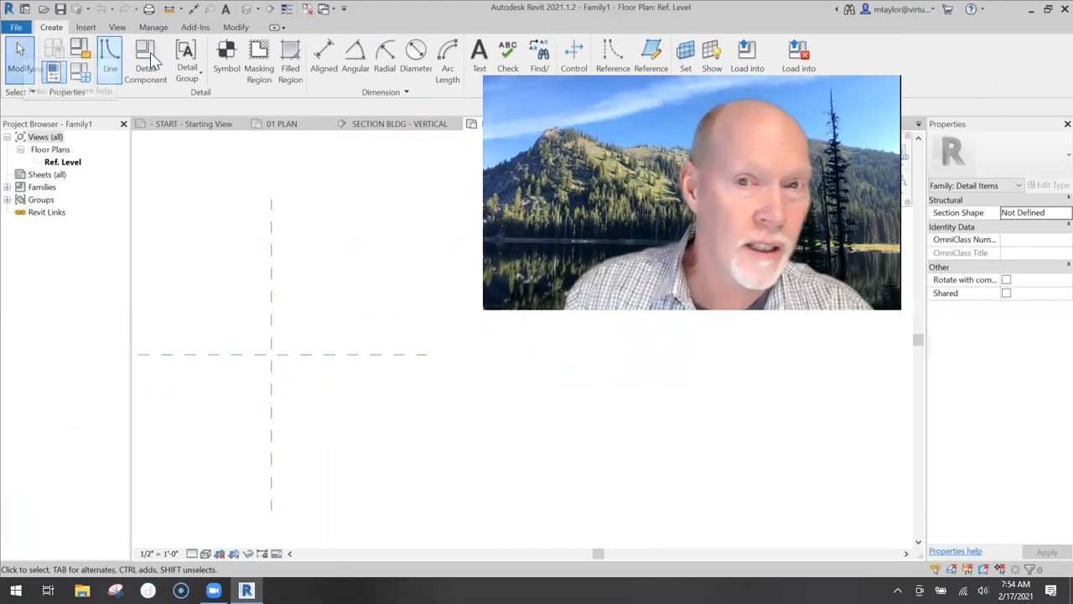
{"action": "left_click", "coordinate": [660, 57]}
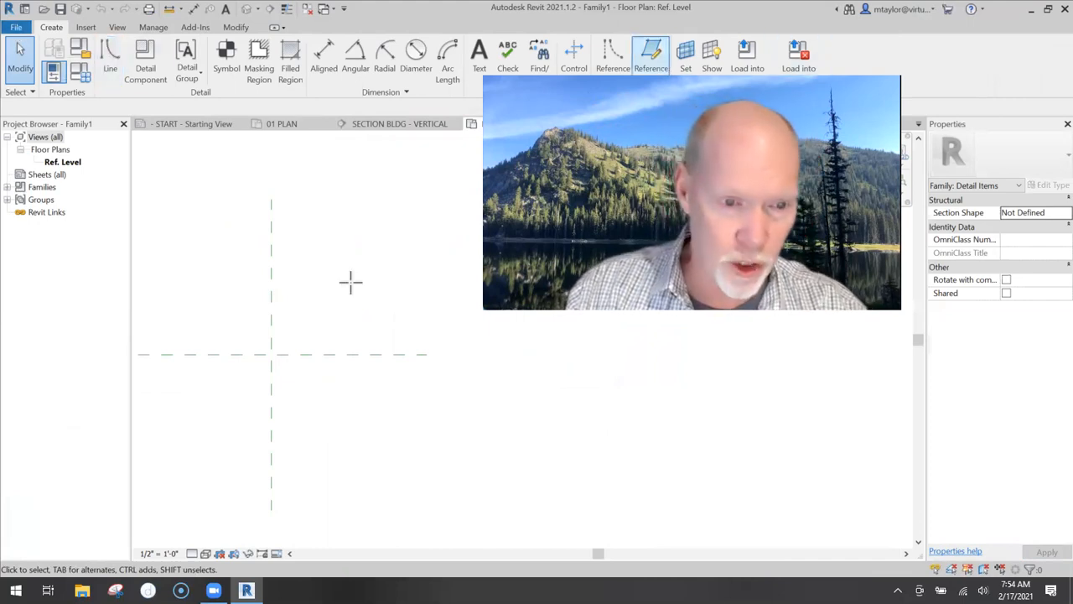
{"action": "left_click", "coordinate": [386, 426]}
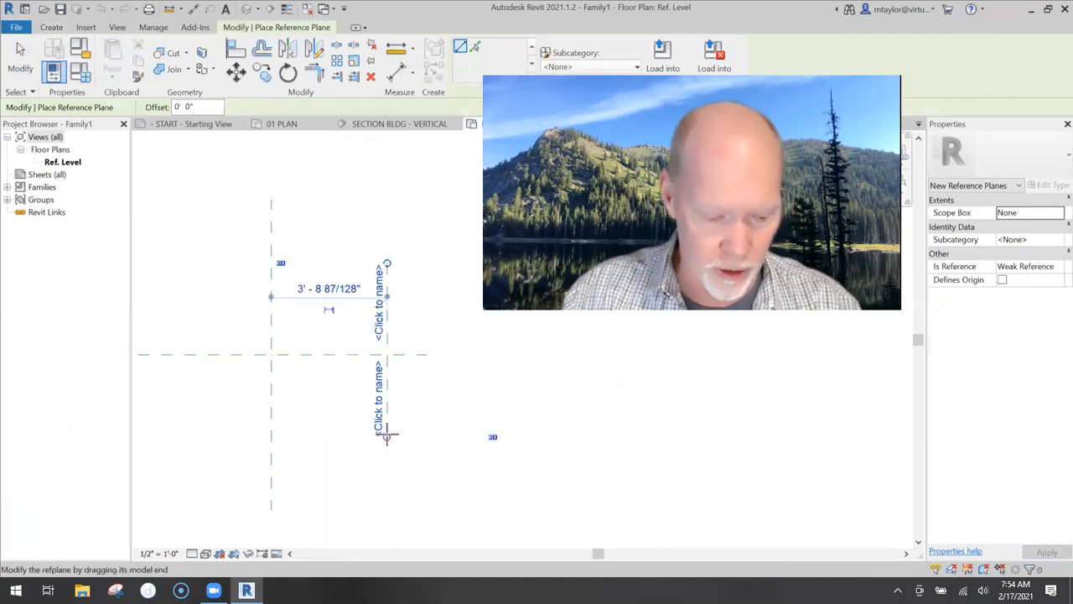
{"action": "left_click", "coordinate": [216, 313]}
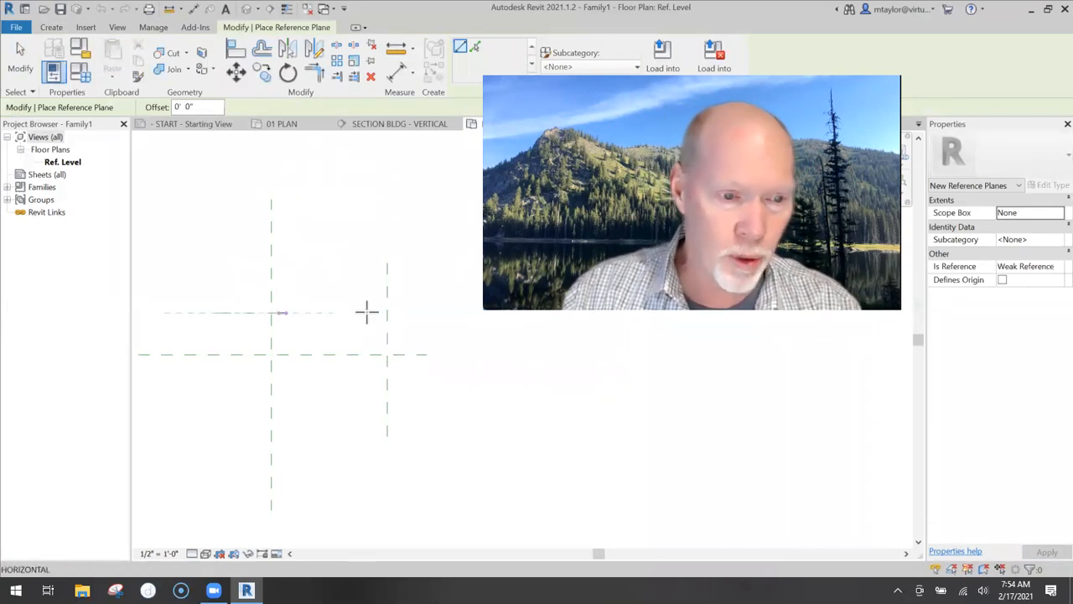
{"action": "left_click", "coordinate": [442, 313]}
{"action": "key", "text": "Escape"}
{"action": "key", "text": "Escape"}
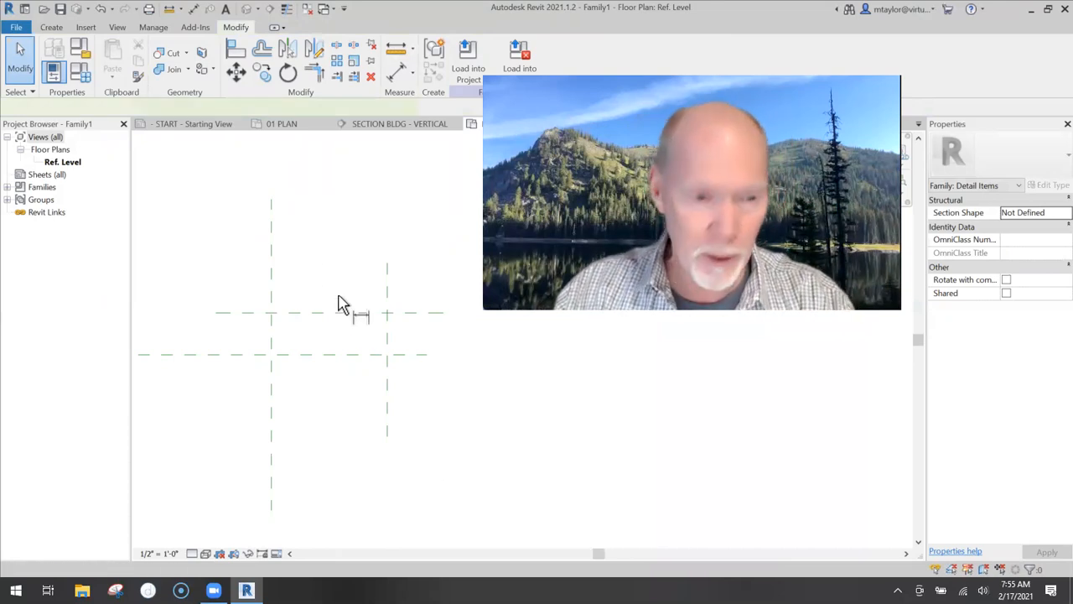
Add an aligned dimension between the two vertical reference planes, placed above the horizontal planes
{"action": "key", "text": "d"}
{"action": "key", "text": "i"}
{"action": "left_click", "coordinate": [271, 259]}
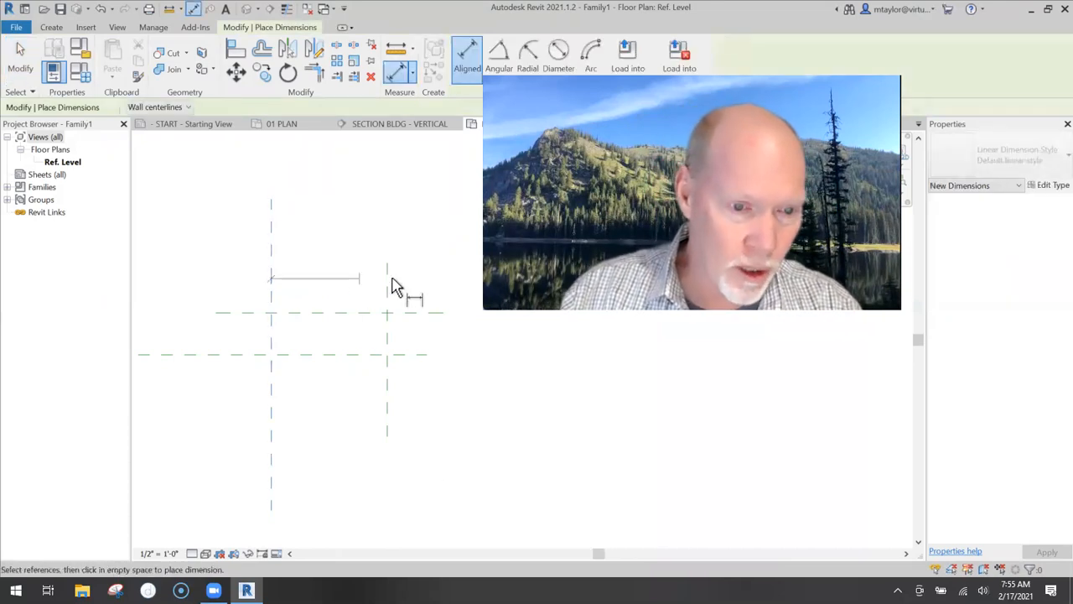
{"action": "left_click", "coordinate": [389, 287]}
{"action": "left_click", "coordinate": [384, 231]}
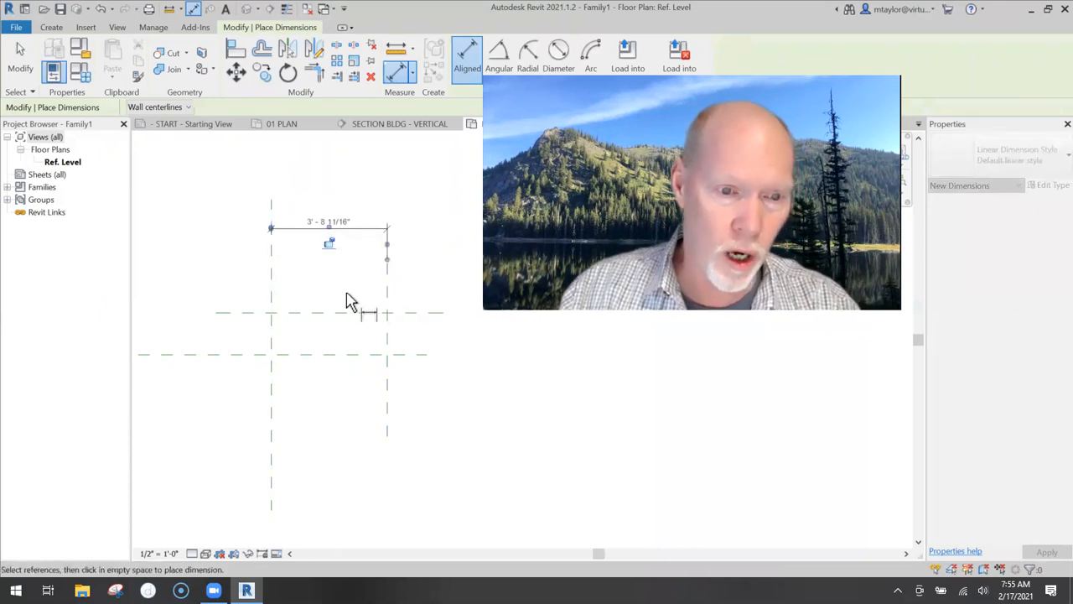
{"action": "key", "text": "Escape"}
{"action": "key", "text": "Escape"}
Label the dimension between the vertical reference planes with a new family type parameter named LENGTH
{"action": "left_click", "coordinate": [331, 235]}
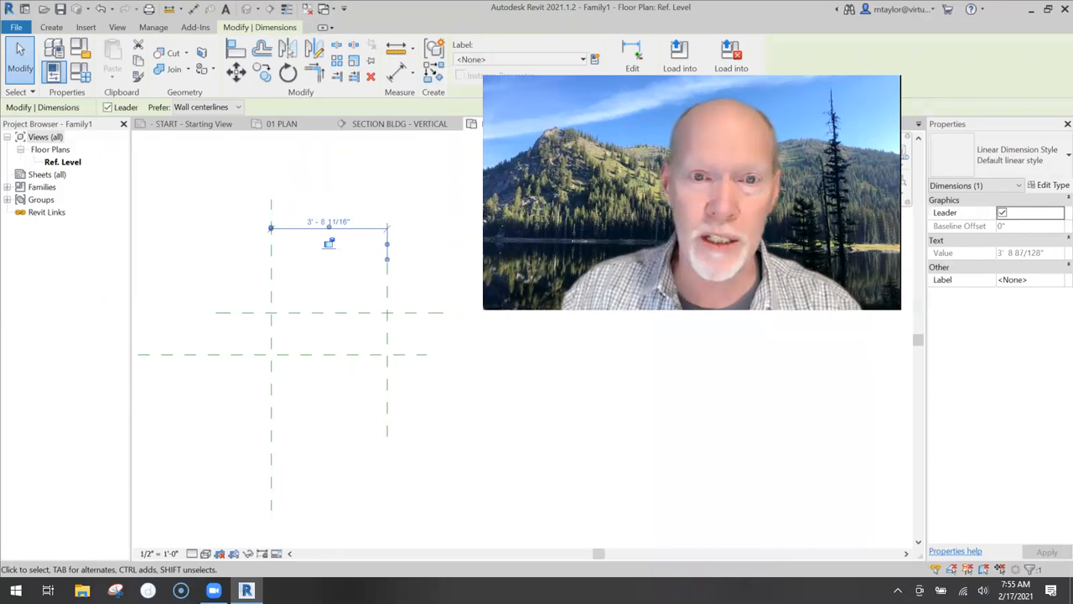
{"action": "left_click", "coordinate": [577, 63]}
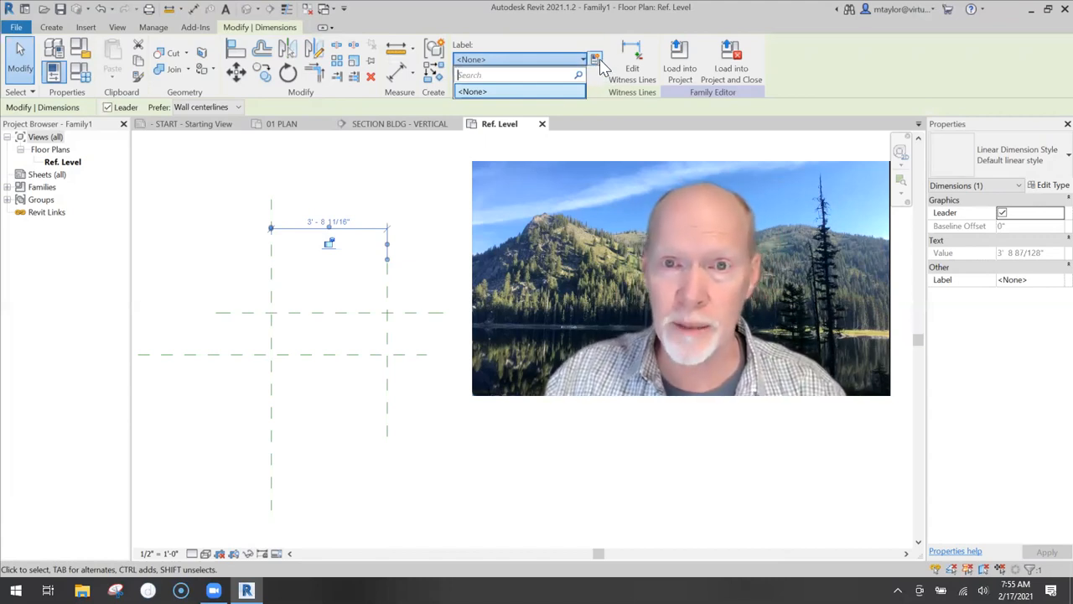
{"action": "left_click", "coordinate": [596, 59]}
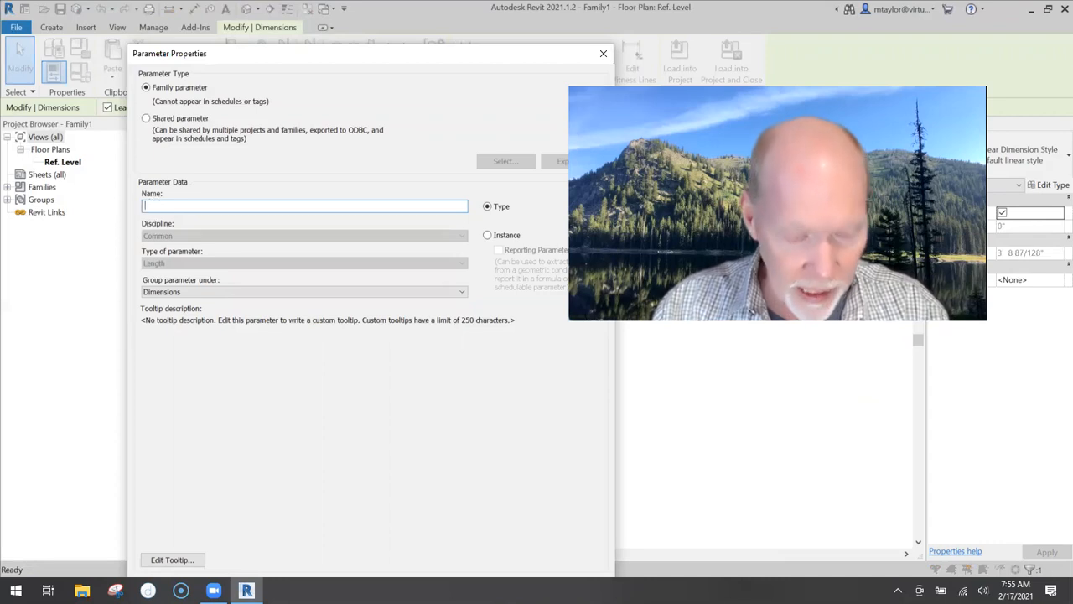
{"action": "type", "text": "LENGTH"}
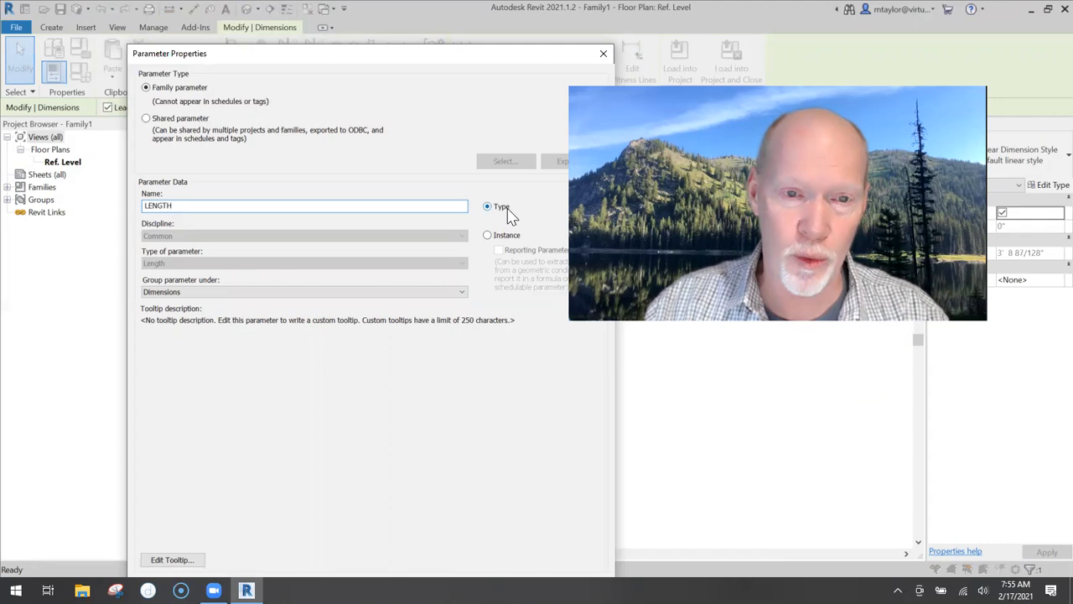
{"action": "left_click_drag", "start_coordinate": [495, 57], "coordinate": [456, 81]}
{"action": "left_click", "coordinate": [476, 473]}
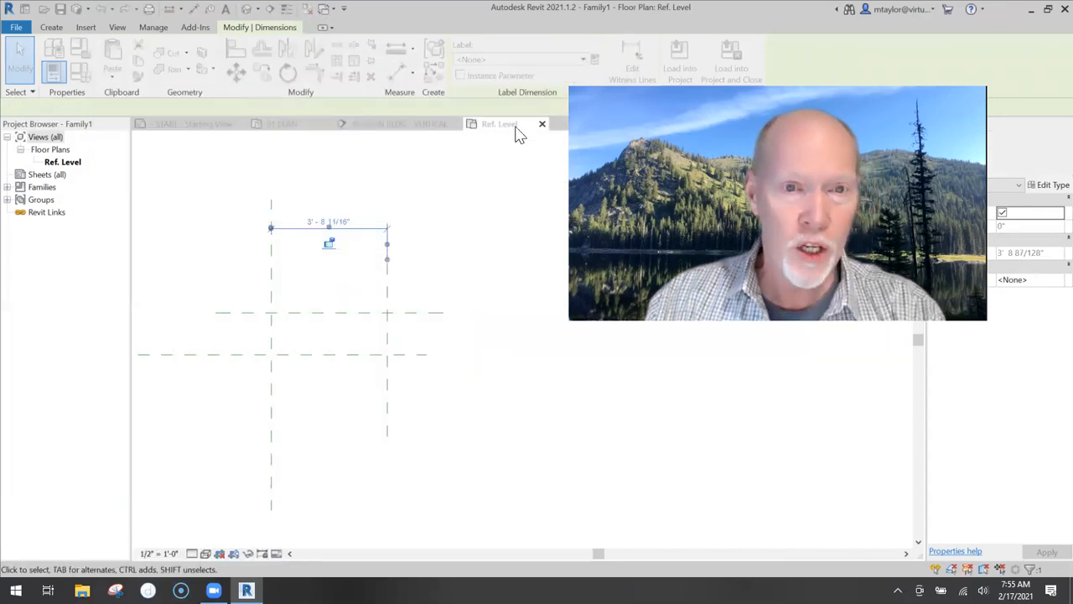
{"action": "left_click", "coordinate": [443, 275]}
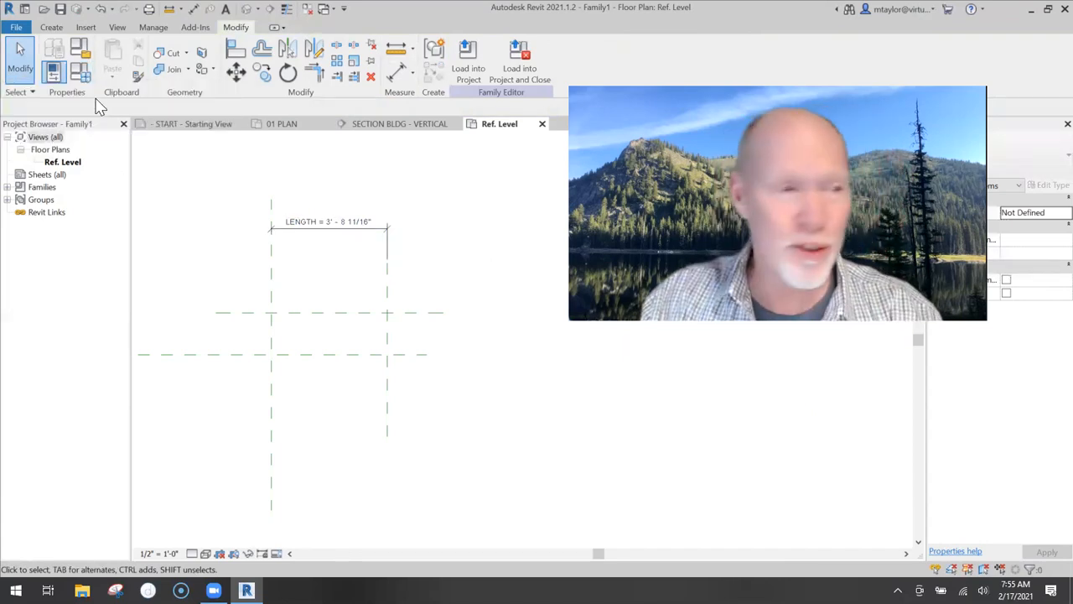
Open the family types and apply a LENGTH value of 1' to test the vertical reference planes
{"action": "left_click", "coordinate": [84, 75]}
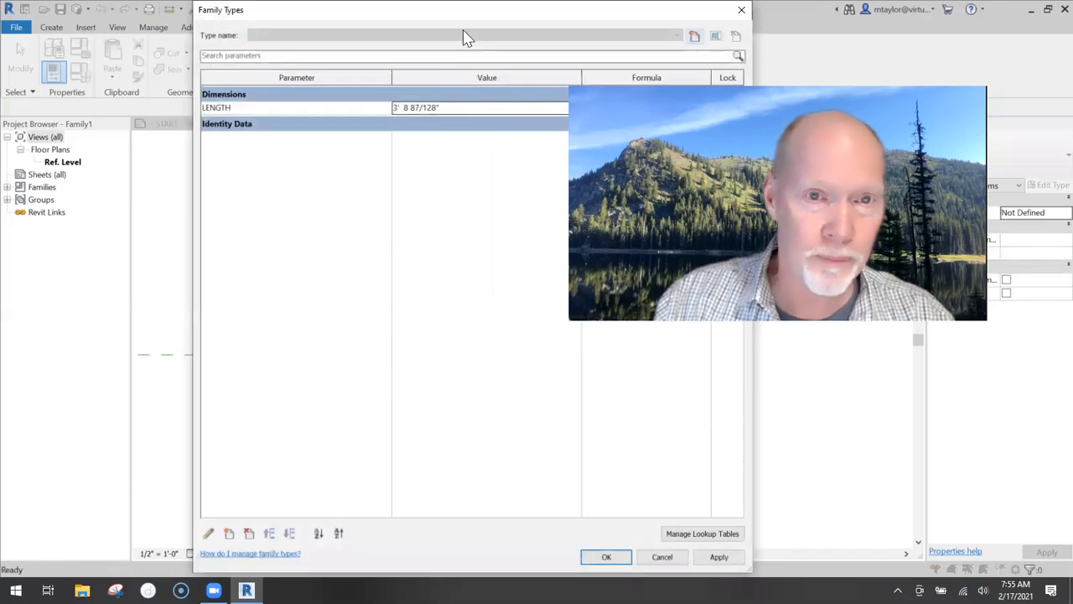
{"action": "left_click_drag", "start_coordinate": [381, 19], "coordinate": [283, 55]}
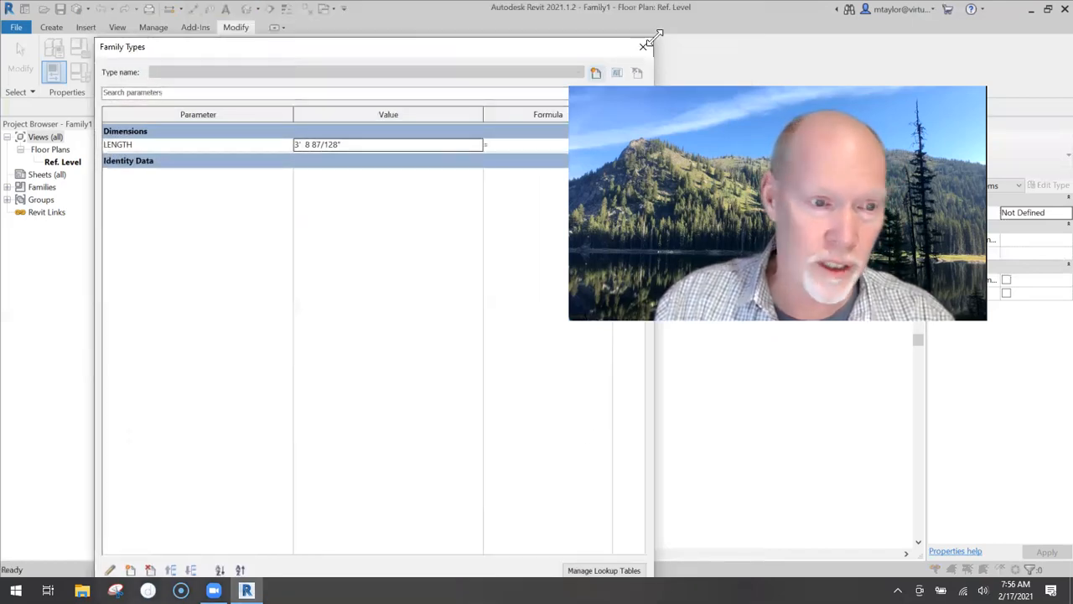
{"action": "left_click_drag", "start_coordinate": [659, 36], "coordinate": [428, 253]}
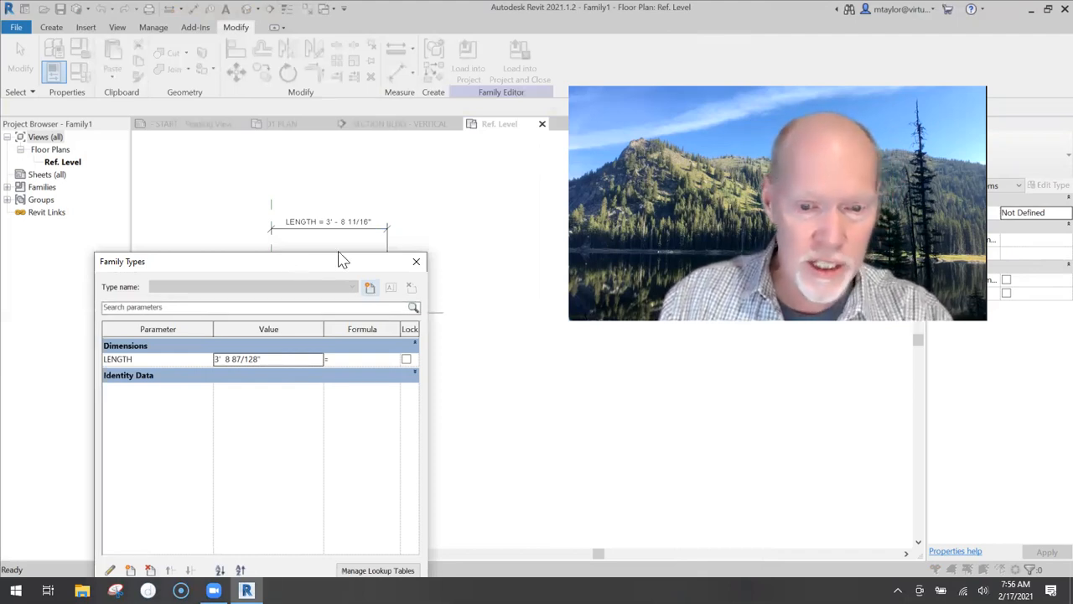
{"action": "left_click_drag", "start_coordinate": [339, 256], "coordinate": [650, 312]}
{"action": "left_click_drag", "start_coordinate": [578, 414], "coordinate": [482, 430]}
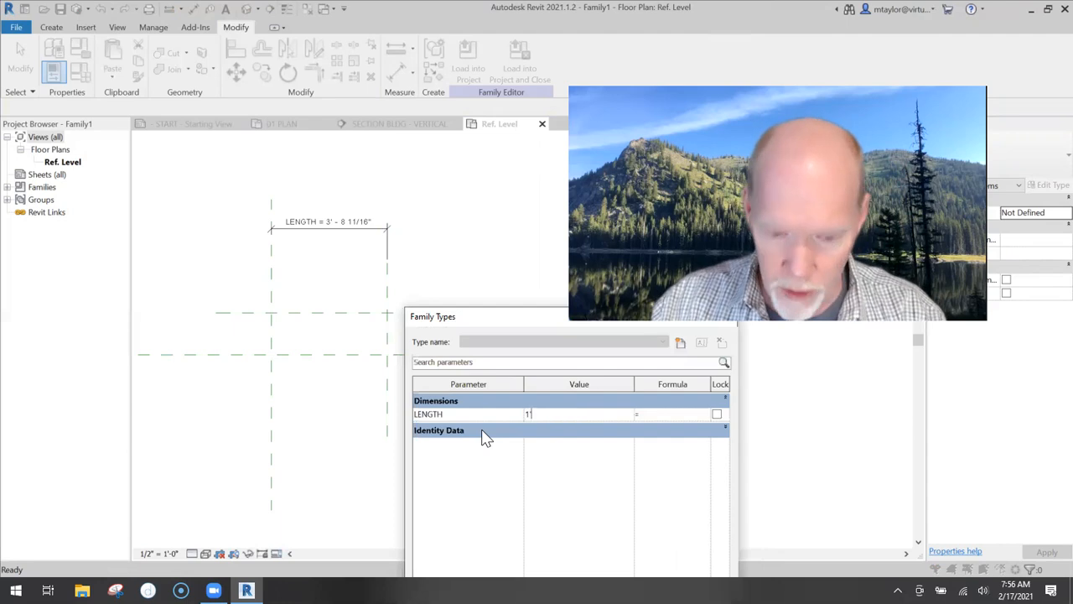
{"action": "type", "text": "11"}
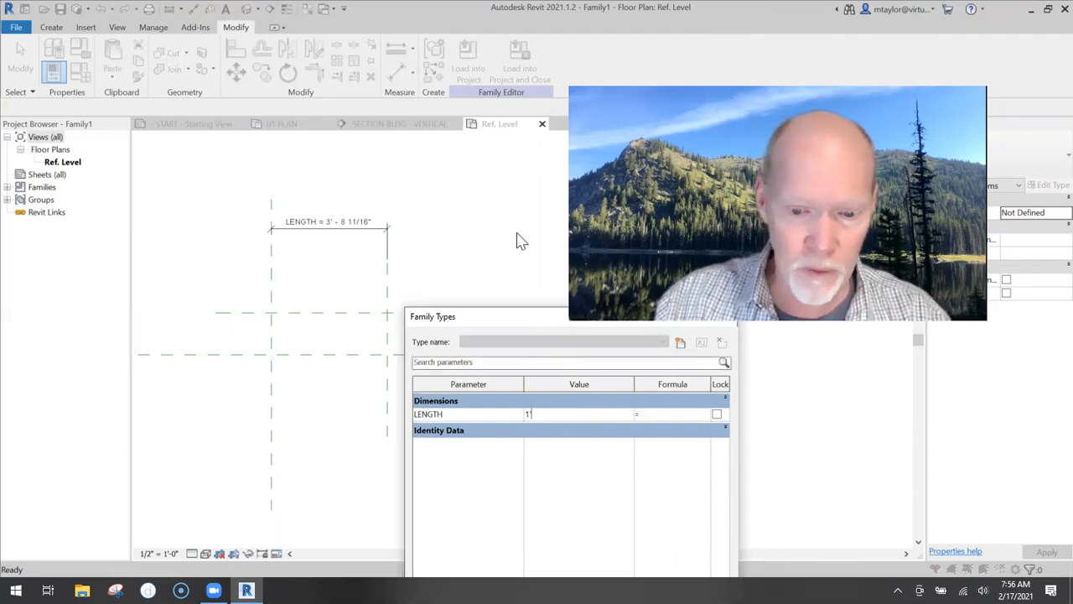
{"action": "left_click", "coordinate": [690, 560]}
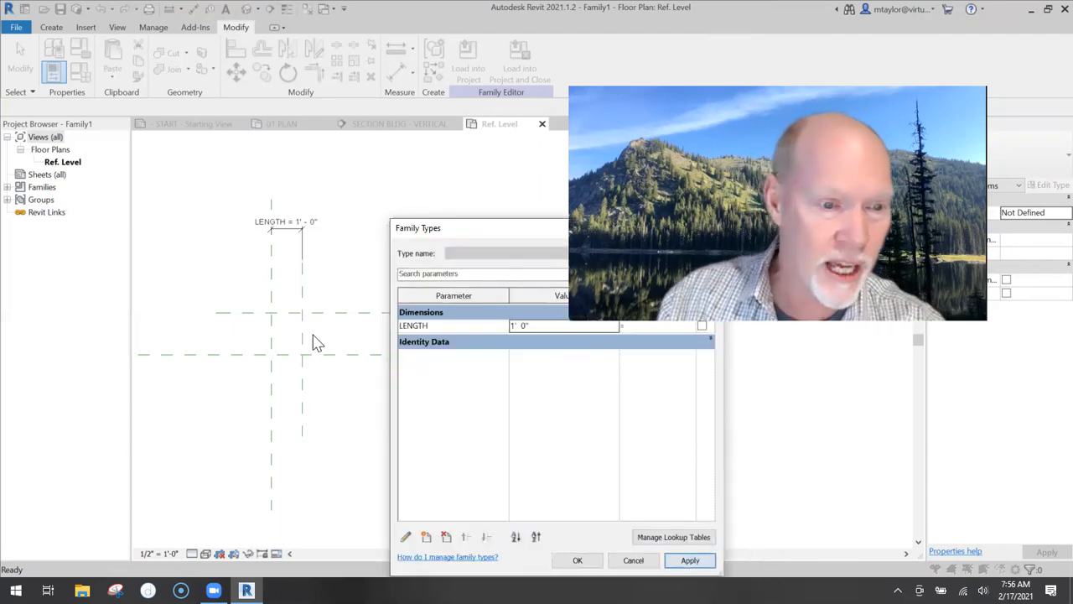
Set the LENGTH parameter to 4" and accept the family types
{"action": "left_click_drag", "start_coordinate": [525, 325], "coordinate": [484, 327]}
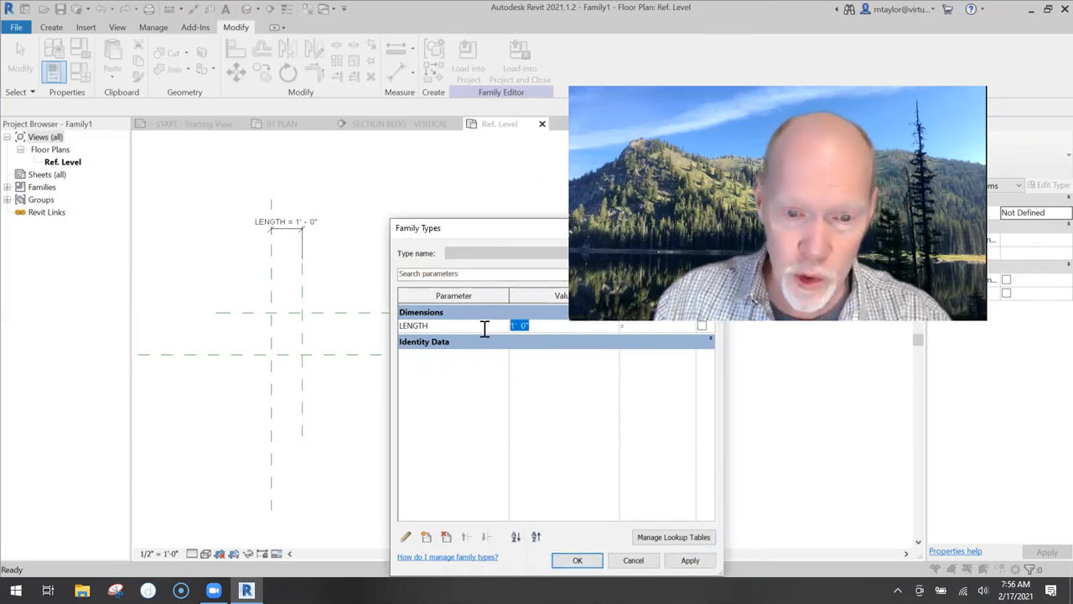
{"action": "type", "text": "4\""}
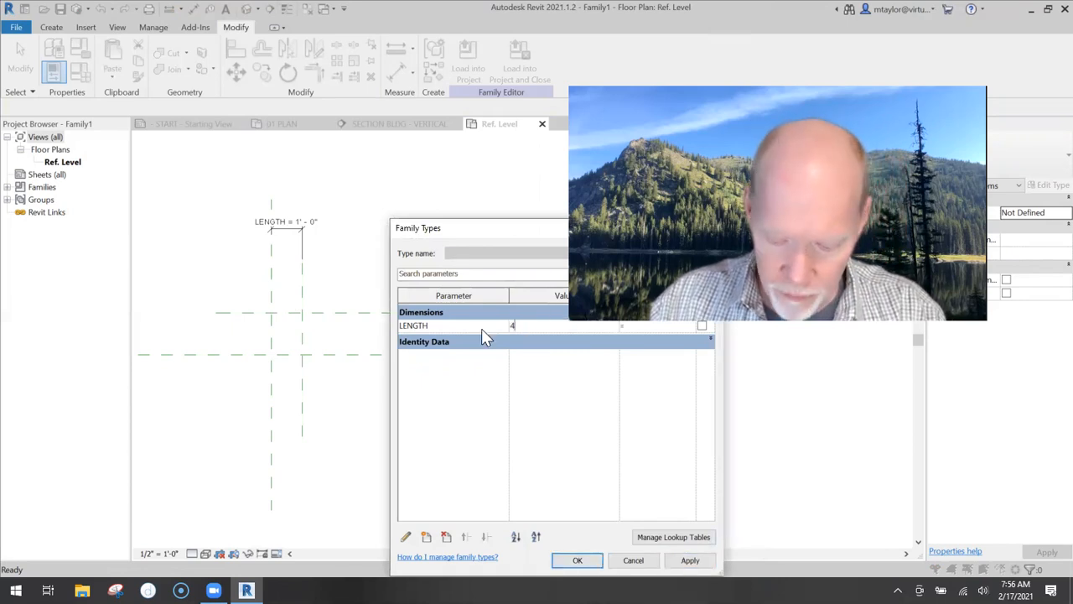
{"action": "left_click", "coordinate": [690, 560]}
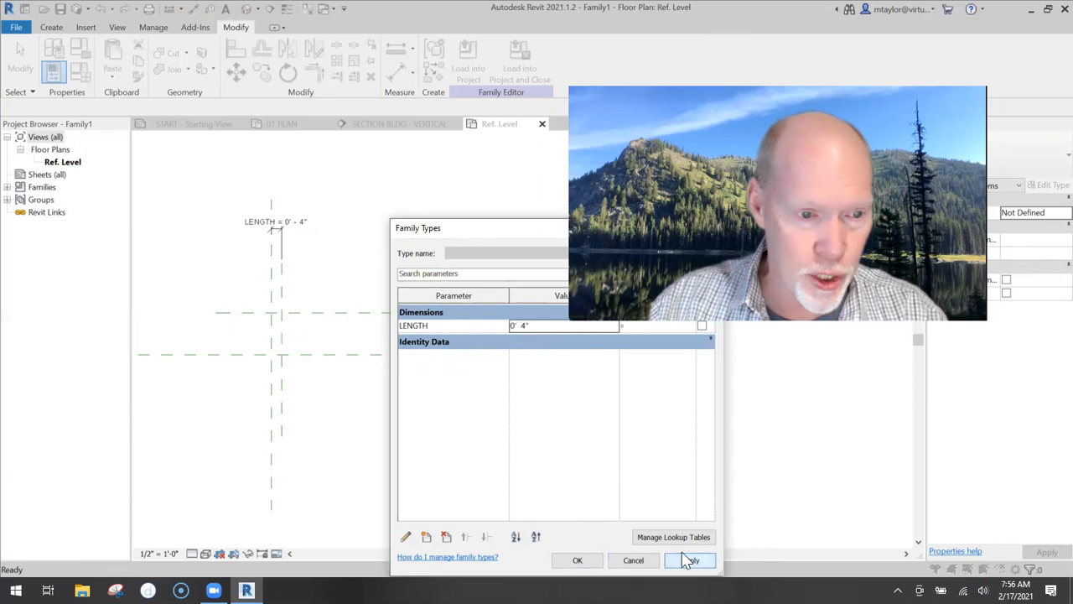
{"action": "left_click", "coordinate": [577, 560]}
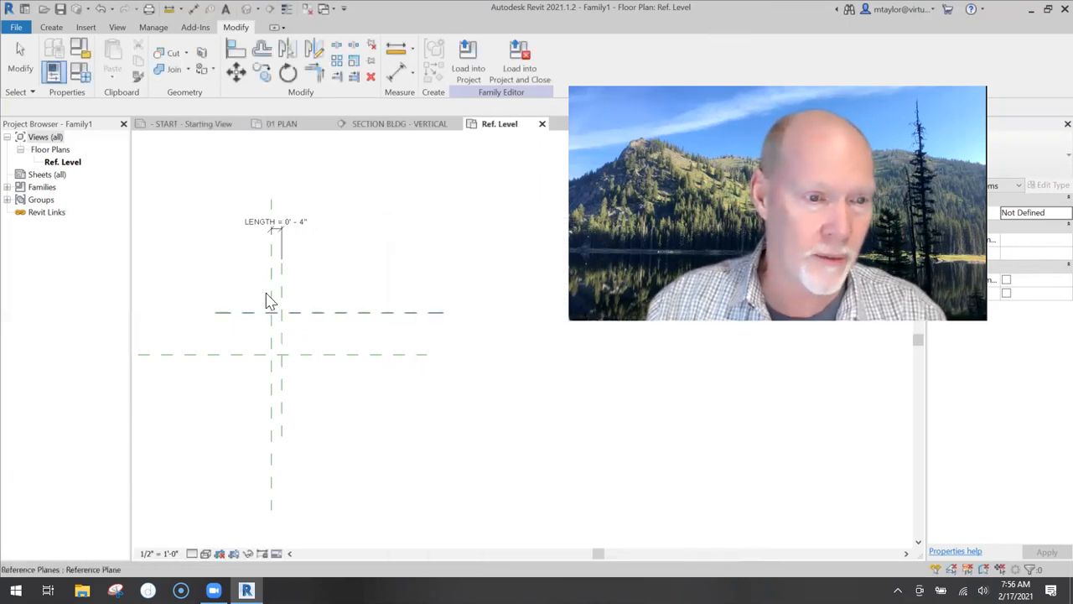
Add an aligned dimension between the two horizontal reference planes, placed beyond their left ends
{"action": "scroll", "coordinate": [271, 299], "scroll_direction": "up", "scroll_amount": 3}
{"action": "scroll", "coordinate": [268, 391], "scroll_direction": "down", "scroll_amount": 3}
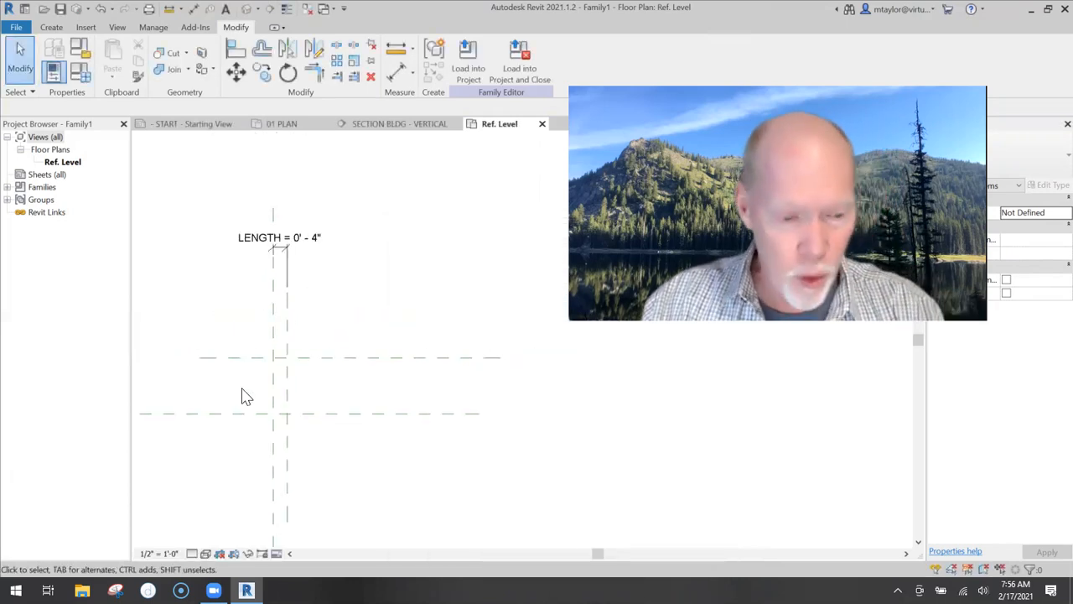
{"action": "key", "text": "d"}
{"action": "key", "text": "i"}
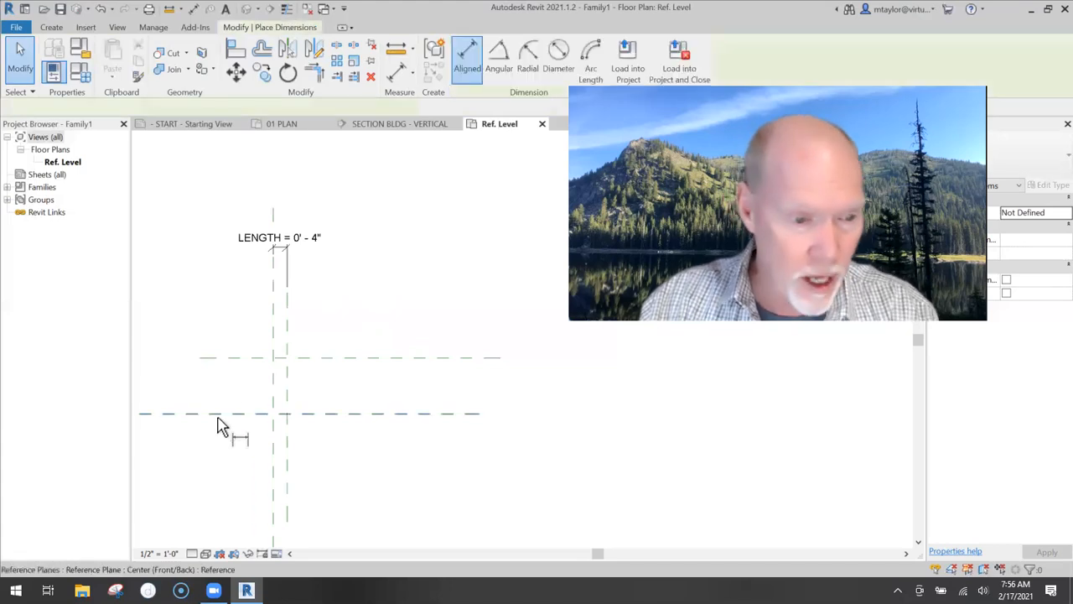
{"action": "left_click", "coordinate": [220, 358]}
{"action": "left_click", "coordinate": [185, 309]}
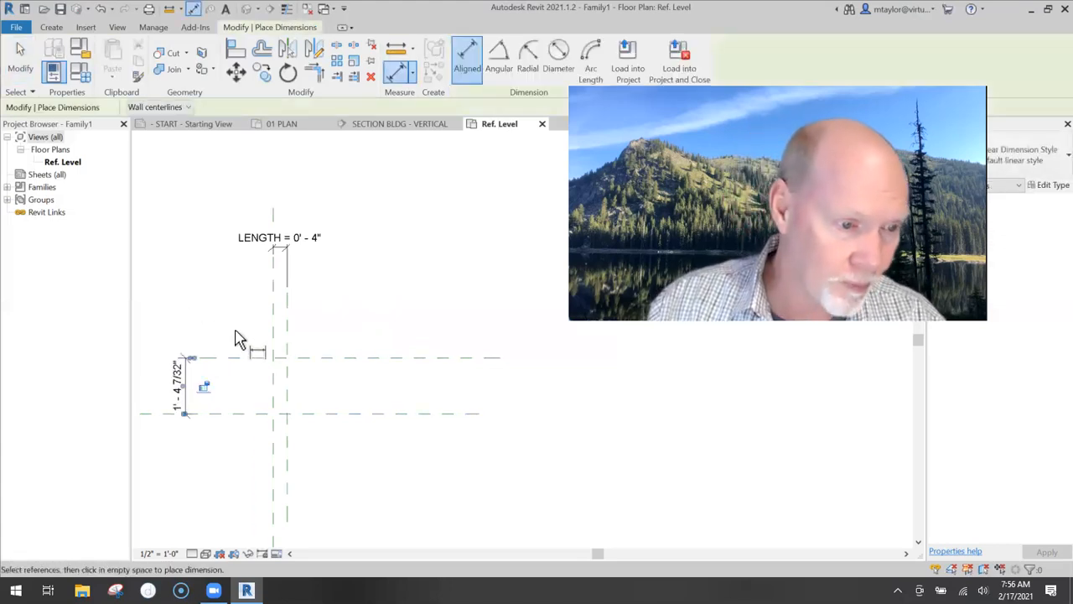
{"action": "key", "text": "Escape"}
{"action": "key", "text": "Escape"}
Label the dimension between the horizontal reference planes with a new family type parameter named WIDTH
{"action": "left_click", "coordinate": [213, 359]}
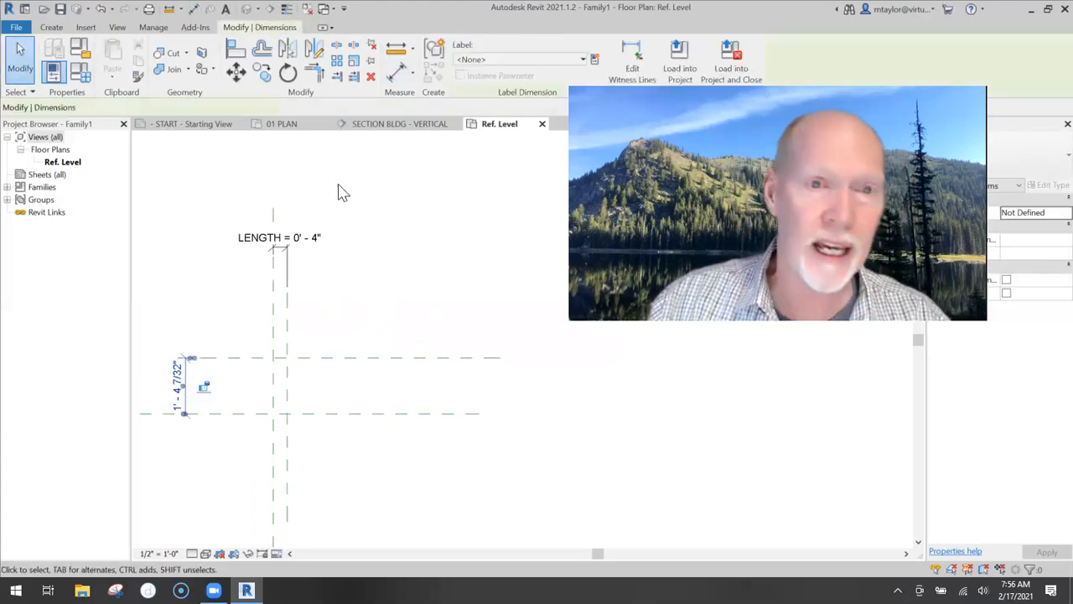
{"action": "left_click", "coordinate": [582, 61]}
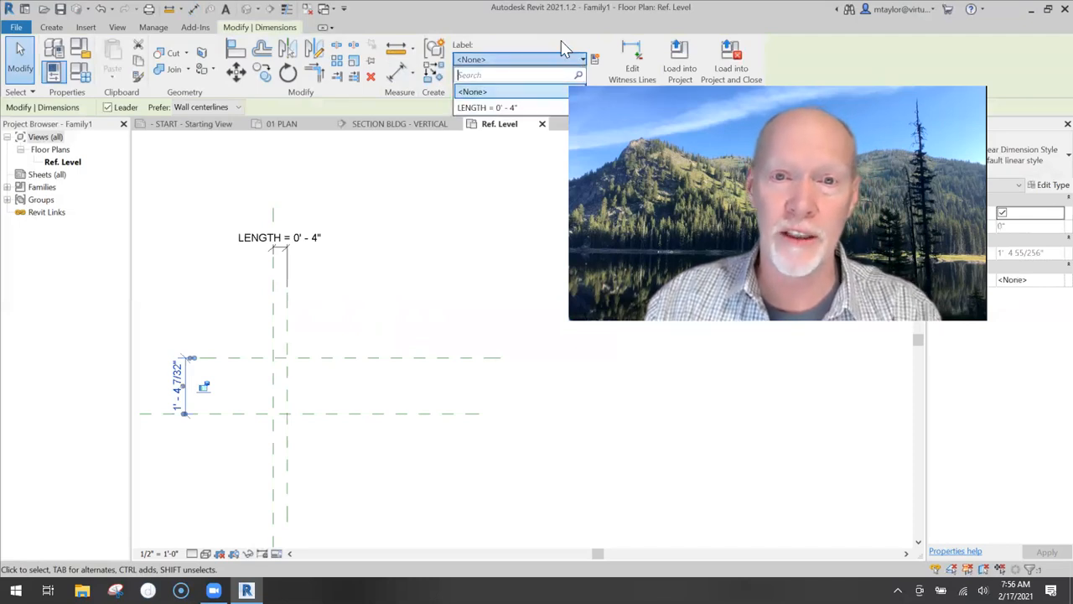
{"action": "left_click", "coordinate": [561, 41]}
{"action": "left_click", "coordinate": [594, 59]}
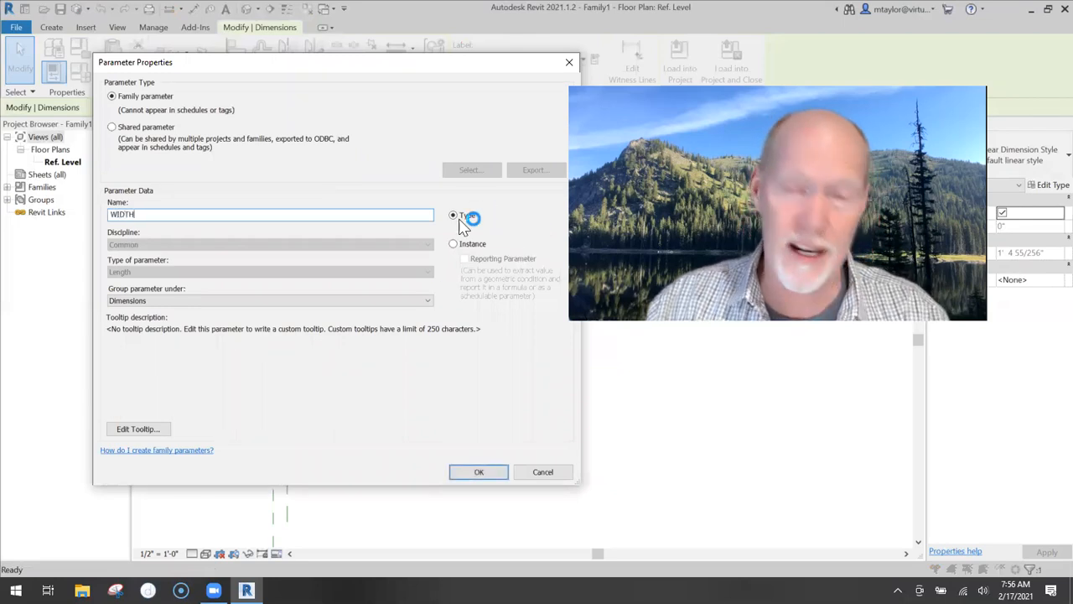
{"action": "left_click", "coordinate": [478, 472]}
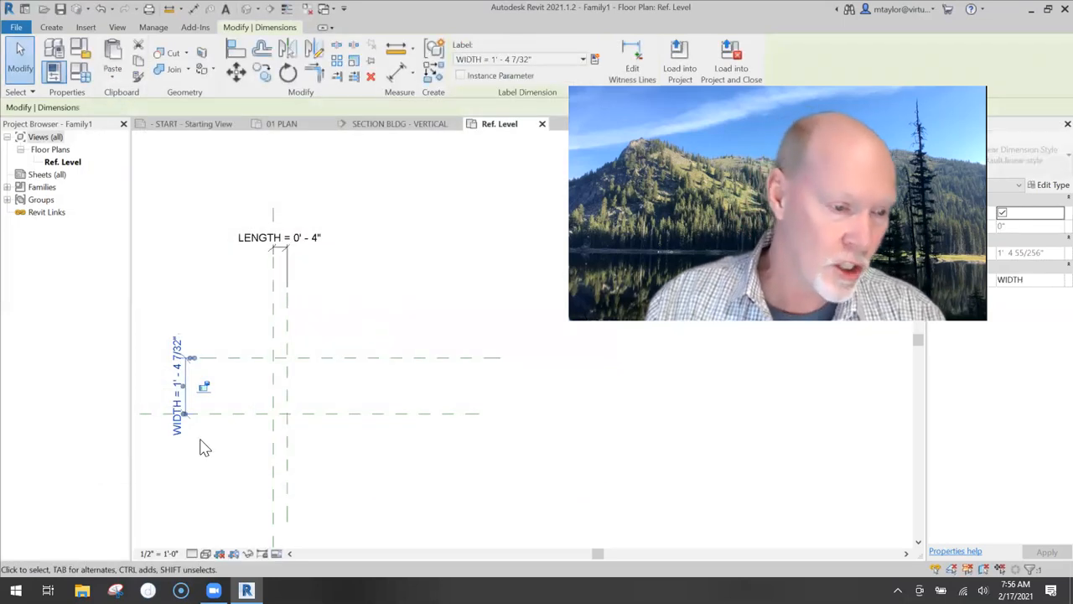
{"action": "key", "text": "Escape"}
Set the WIDTH parameter to 2" in the family types
{"action": "left_click", "coordinate": [81, 72]}
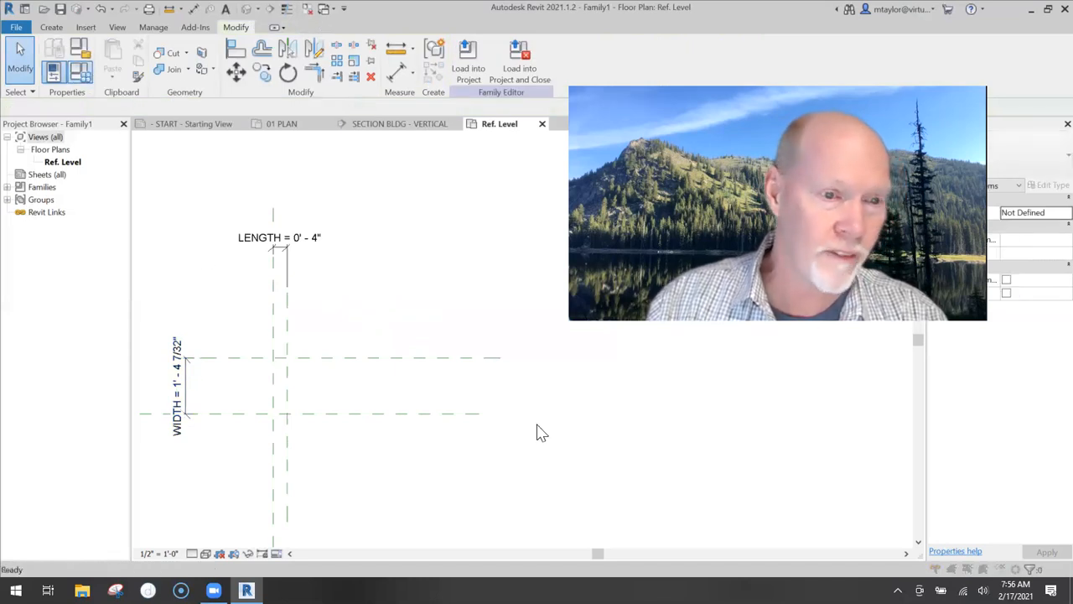
{"action": "left_click_drag", "start_coordinate": [564, 335], "coordinate": [475, 334]}
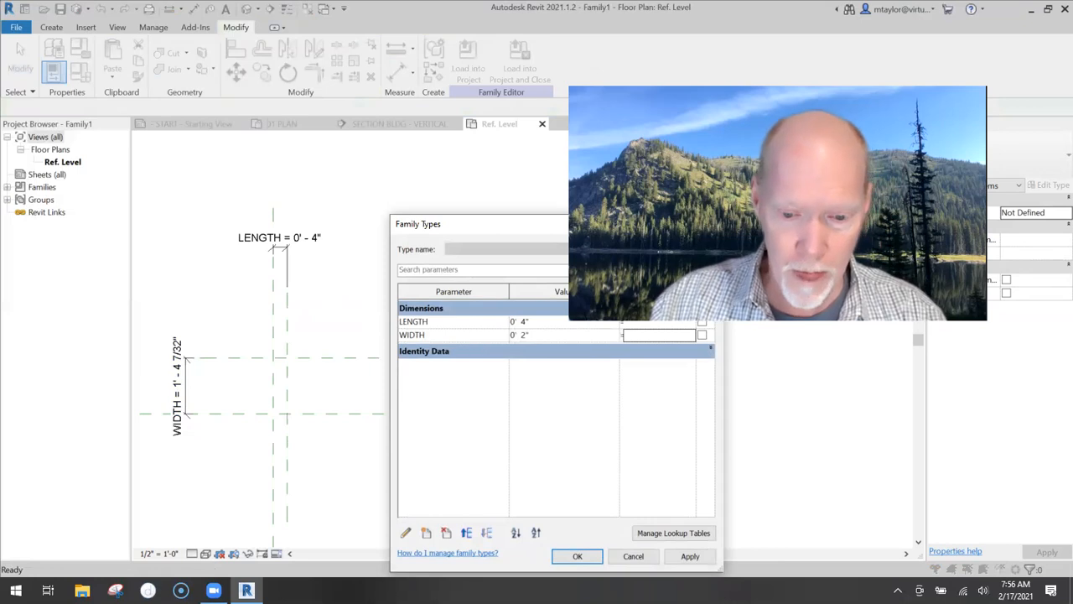
{"action": "left_click", "coordinate": [586, 561]}
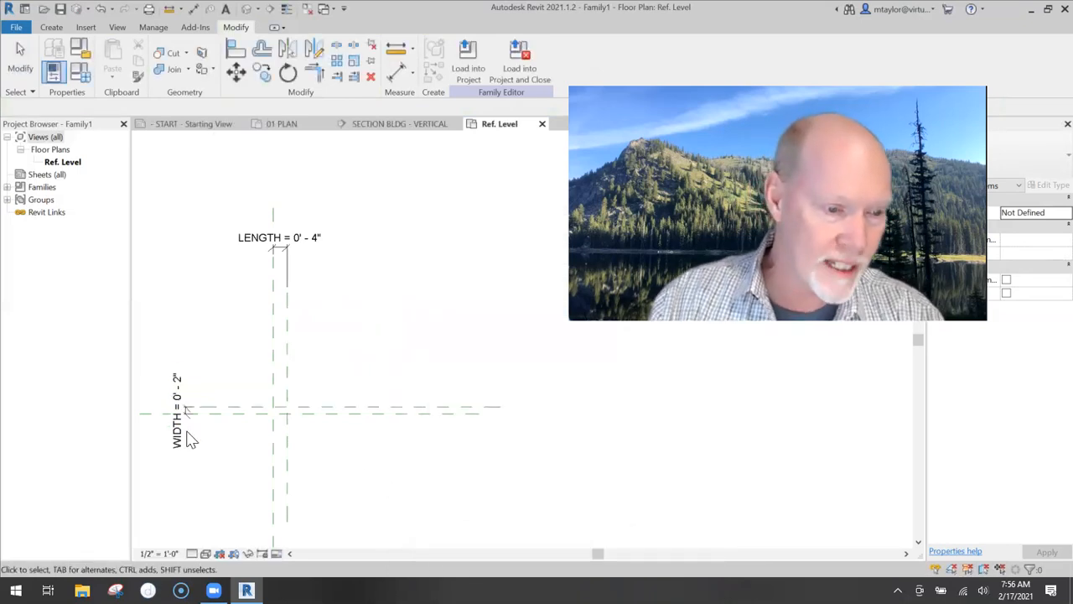
Move the LENGTH dimension down to just above the horizontal reference planes
{"action": "left_click", "coordinate": [304, 250]}
{"action": "scroll", "coordinate": [300, 257], "scroll_direction": "up", "scroll_amount": 2}
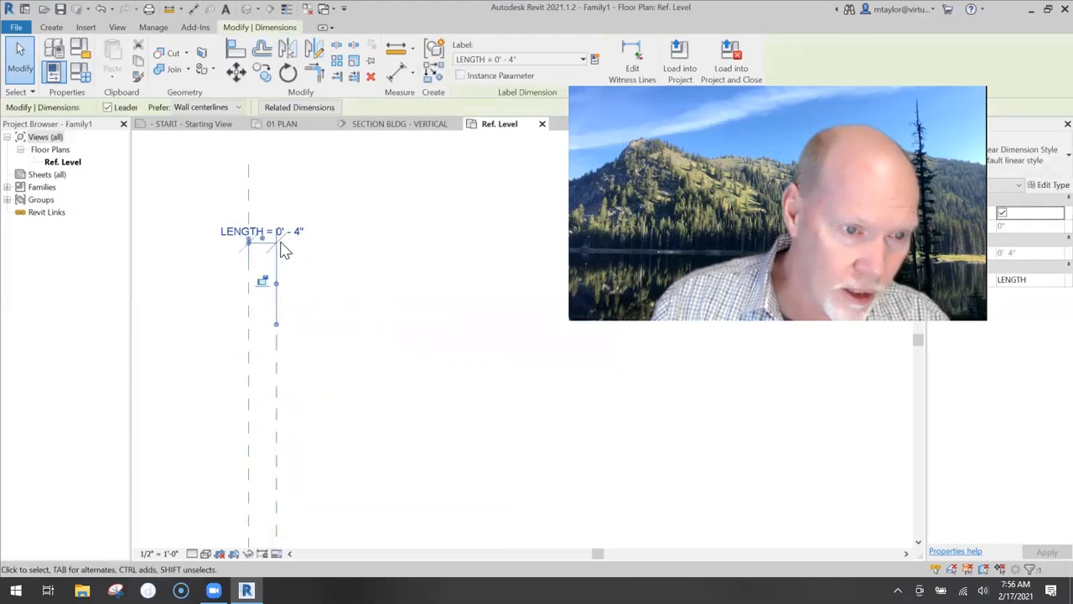
{"action": "scroll", "coordinate": [285, 256], "scroll_direction": "down", "scroll_amount": 2}
{"action": "left_click_drag", "start_coordinate": [285, 262], "coordinate": [288, 426]}
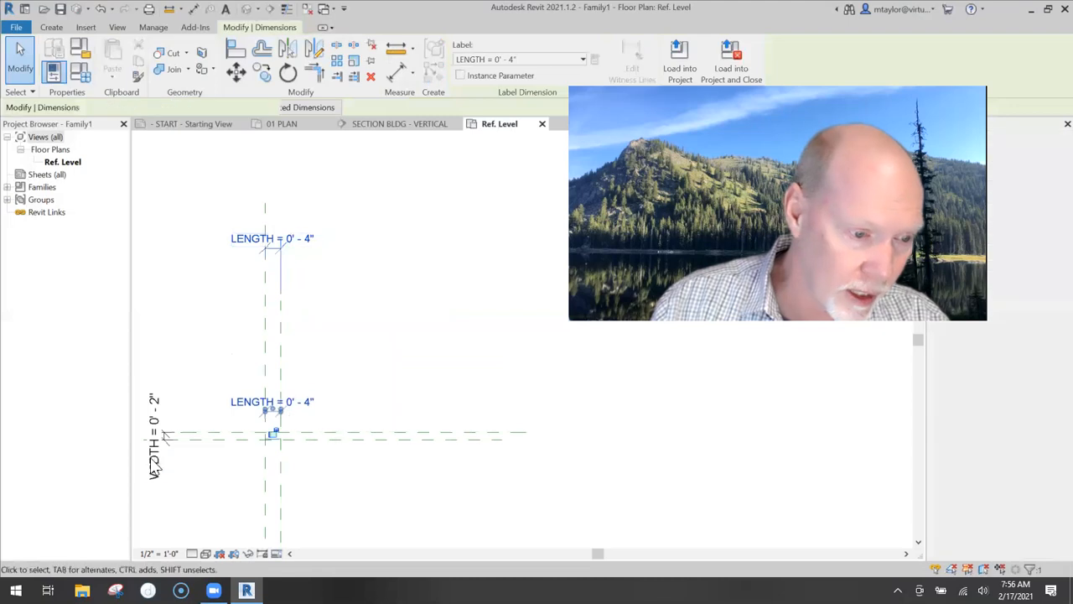
Nudge the WIDTH dimension right, closer to the vertical reference planes
{"action": "left_click", "coordinate": [157, 461]}
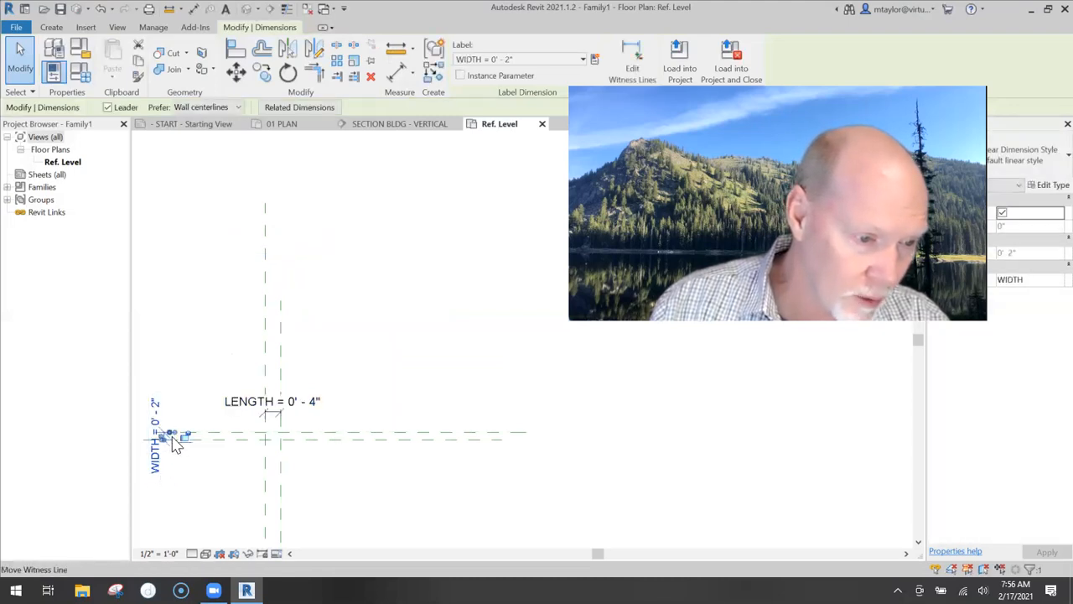
{"action": "scroll", "coordinate": [160, 432], "scroll_direction": "up", "scroll_amount": 2}
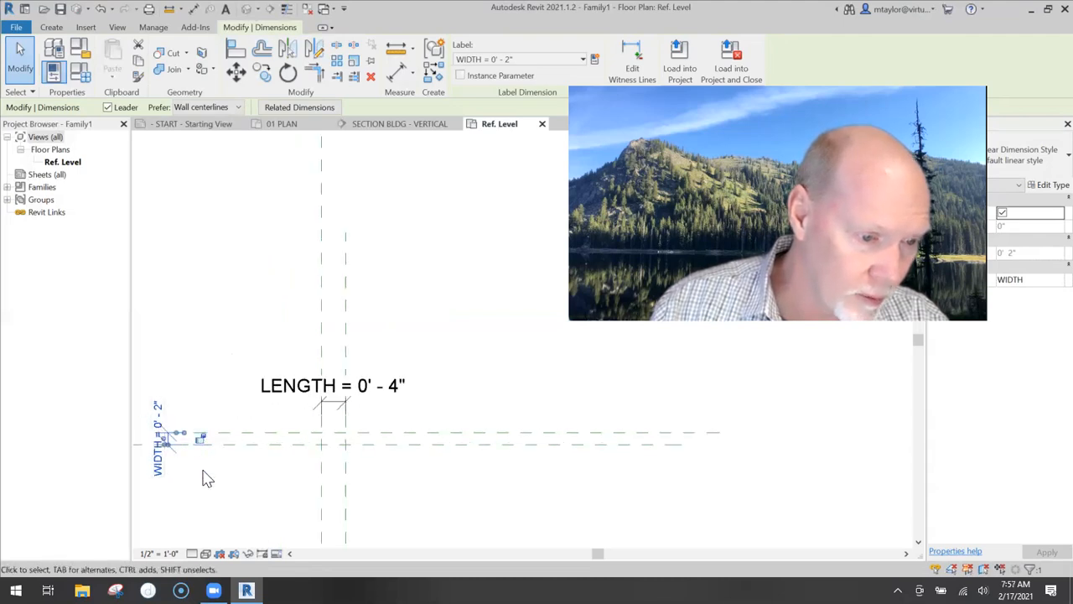
{"action": "left_click", "coordinate": [201, 470]}
{"action": "left_click", "coordinate": [166, 440]}
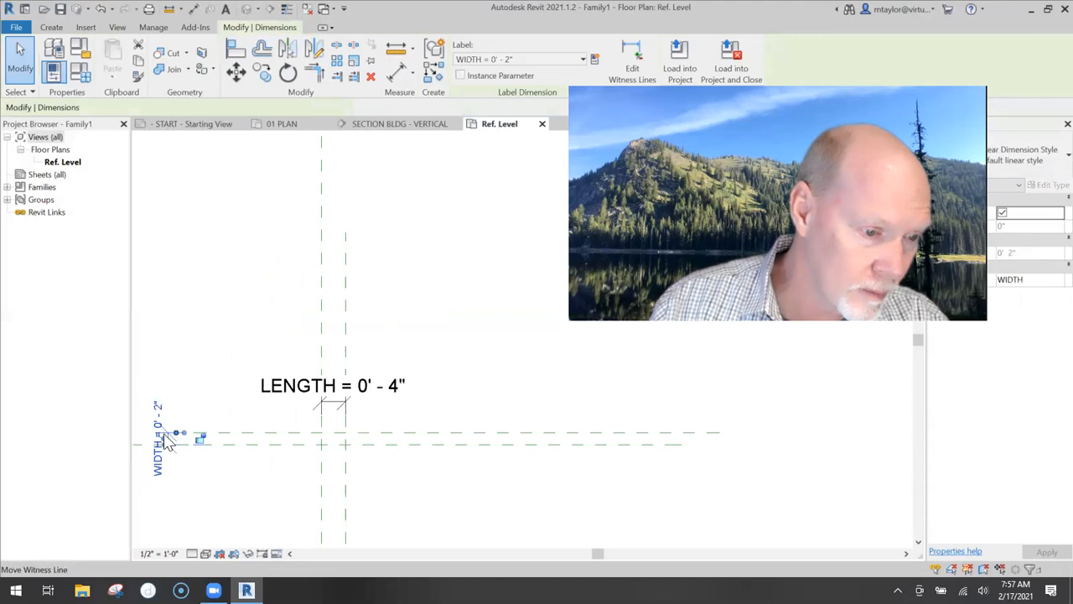
{"action": "scroll", "coordinate": [165, 445], "scroll_direction": "up", "scroll_amount": 1}
{"action": "key", "text": "Right"}
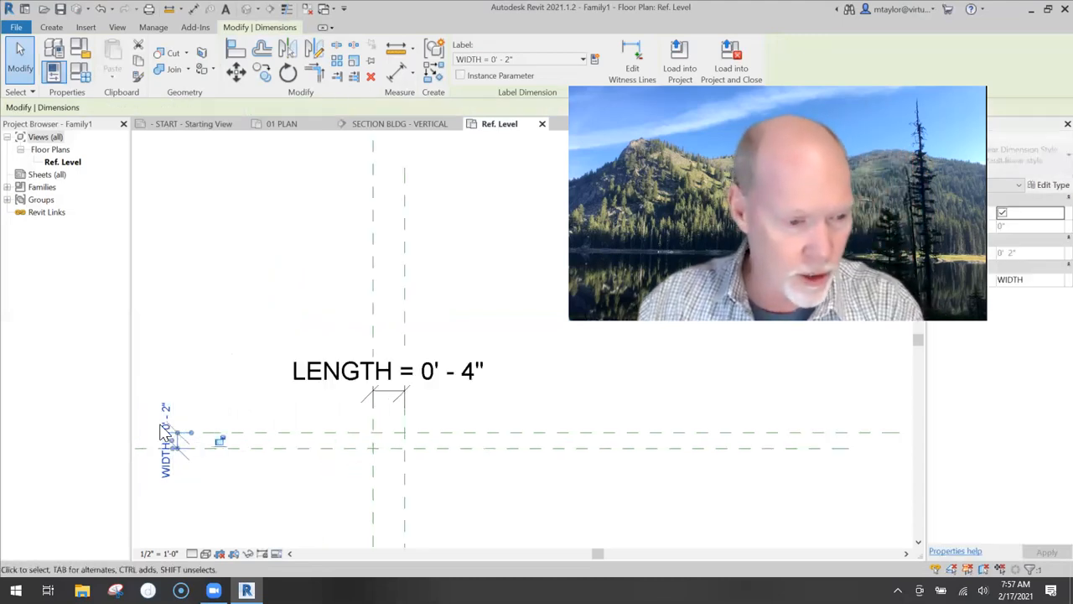
{"action": "key", "text": "Right"}
{"action": "key", "text": "Right"}
{"action": "key", "text": "Right"}
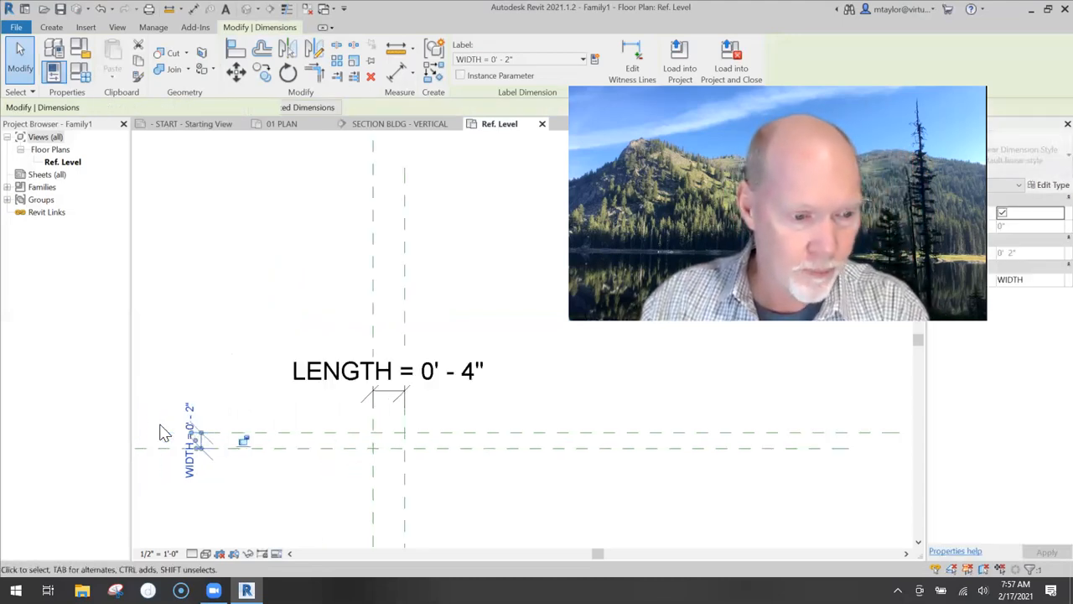
{"action": "key", "text": "Right"}
{"action": "key", "text": "Right"}
{"action": "key", "text": "Right"}
{"action": "key", "text": "Right"}
{"action": "key", "text": "Right"}
{"action": "key", "text": "Right"}
{"action": "key", "text": "Escape"}
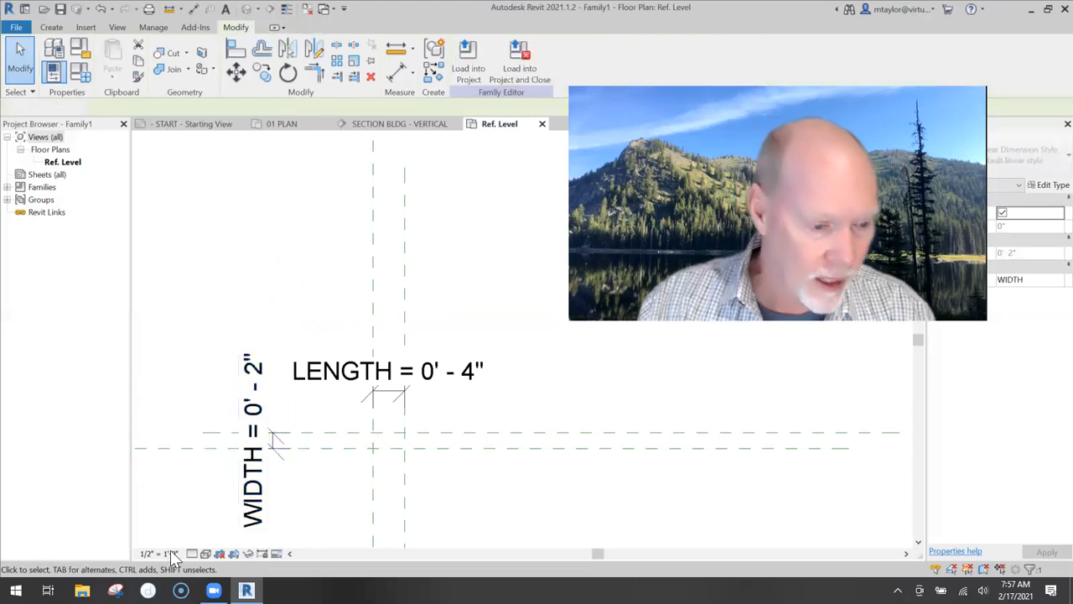
Set the view scale to 1 1/2" = 1'-0" and move the WIDTH dimension closer to the vertical reference planes
{"action": "left_click", "coordinate": [159, 554]}
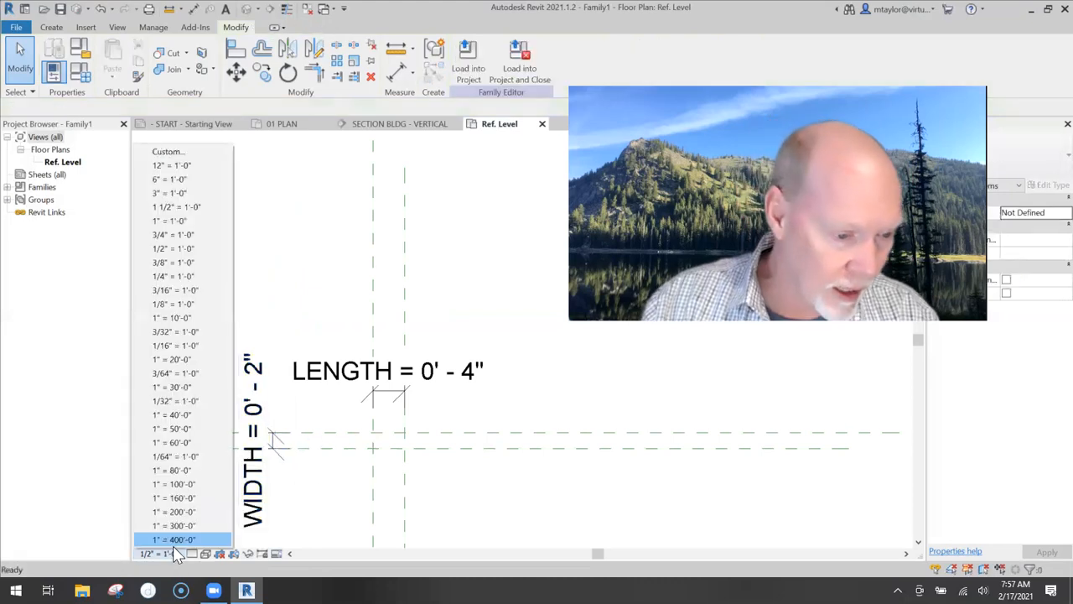
{"action": "left_click", "coordinate": [173, 207]}
{"action": "left_click", "coordinate": [268, 457]}
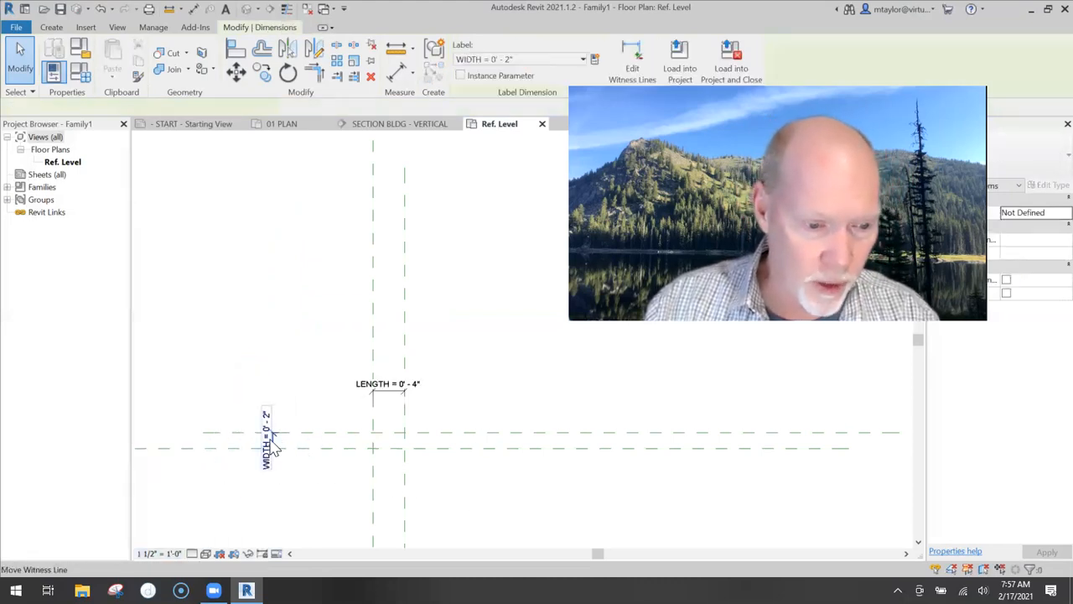
{"action": "scroll", "coordinate": [263, 465], "scroll_direction": "up", "scroll_amount": 3}
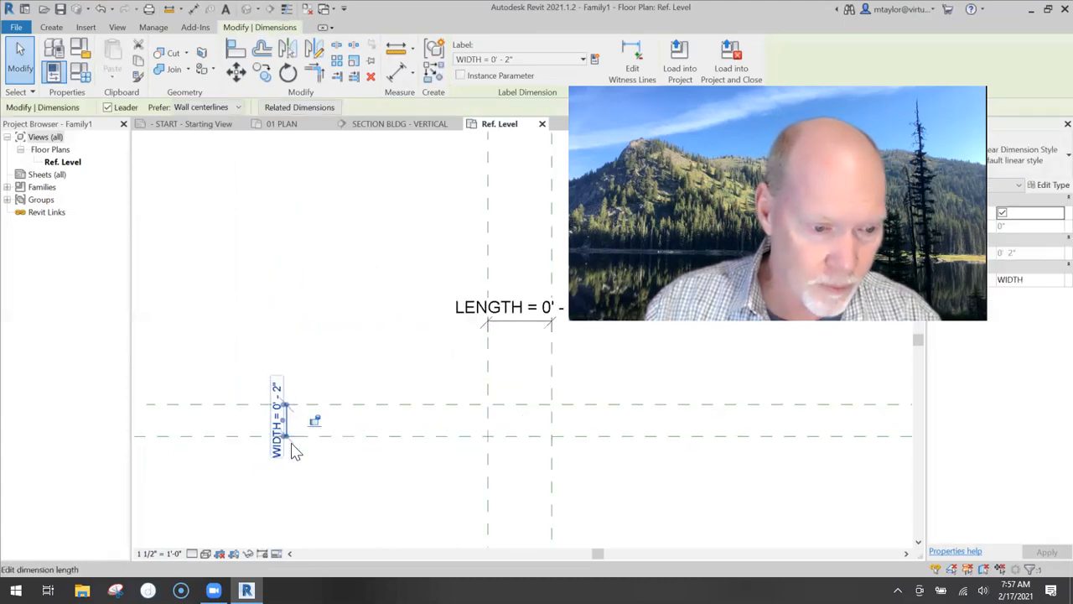
{"action": "scroll", "coordinate": [285, 419], "scroll_direction": "up", "scroll_amount": 3}
{"action": "left_click_drag", "start_coordinate": [288, 411], "coordinate": [628, 477]}
{"action": "scroll", "coordinate": [484, 486], "scroll_direction": "down", "scroll_amount": 4}
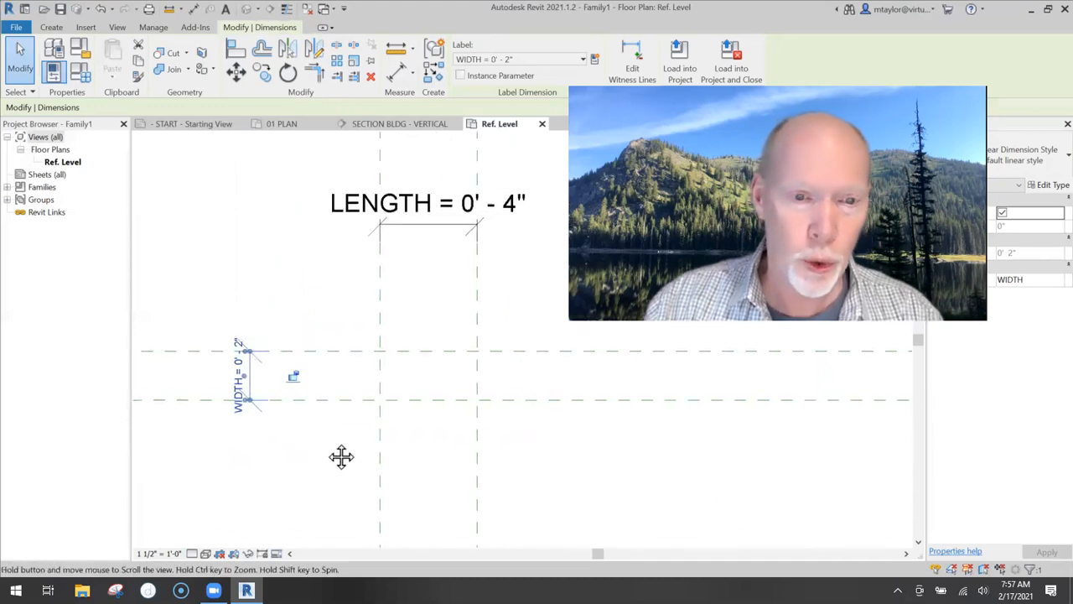
{"action": "left_click", "coordinate": [331, 453]}
{"action": "scroll", "coordinate": [329, 451], "scroll_direction": "down", "scroll_amount": 1}
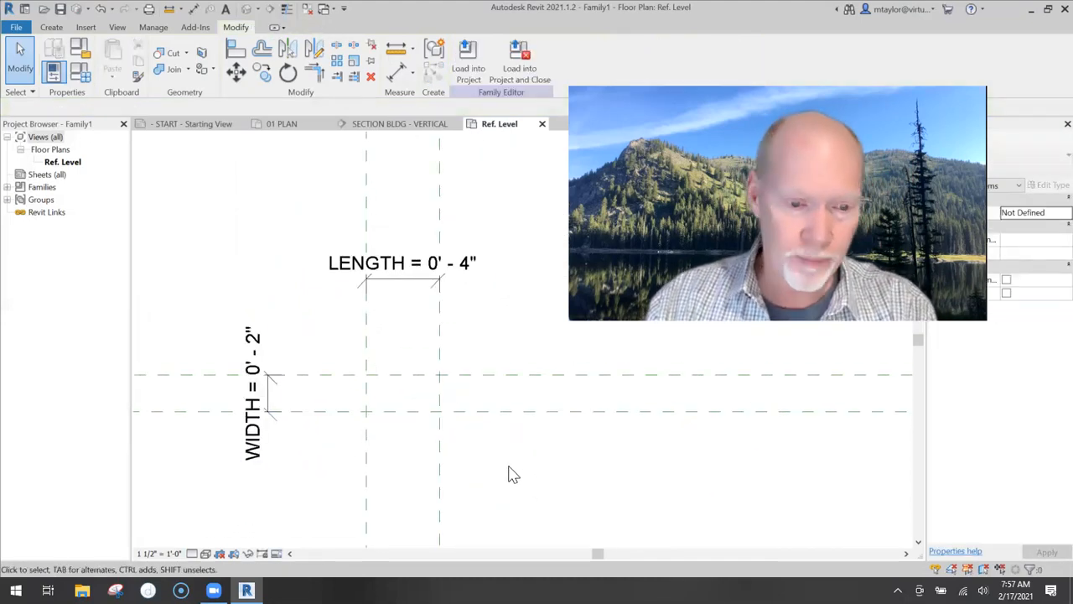
{"action": "middle_click_drag", "start_coordinate": [551, 479], "coordinate": [499, 455]}
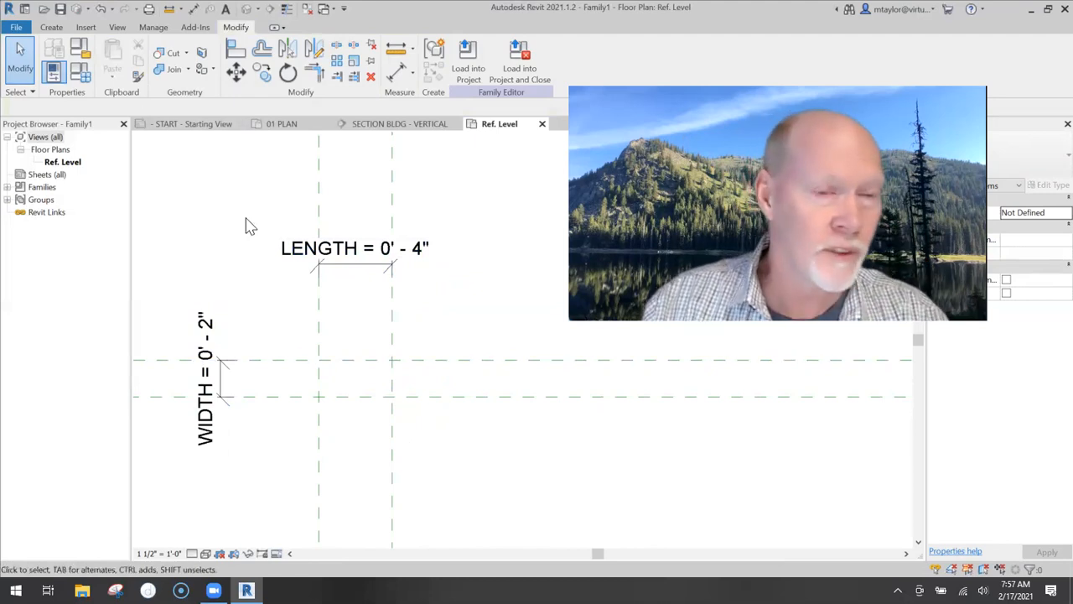
Create a rectangular masking region spanning opposite intersections of the four reference planes, using the Detail Items subcategory
{"action": "left_click", "coordinate": [53, 27]}
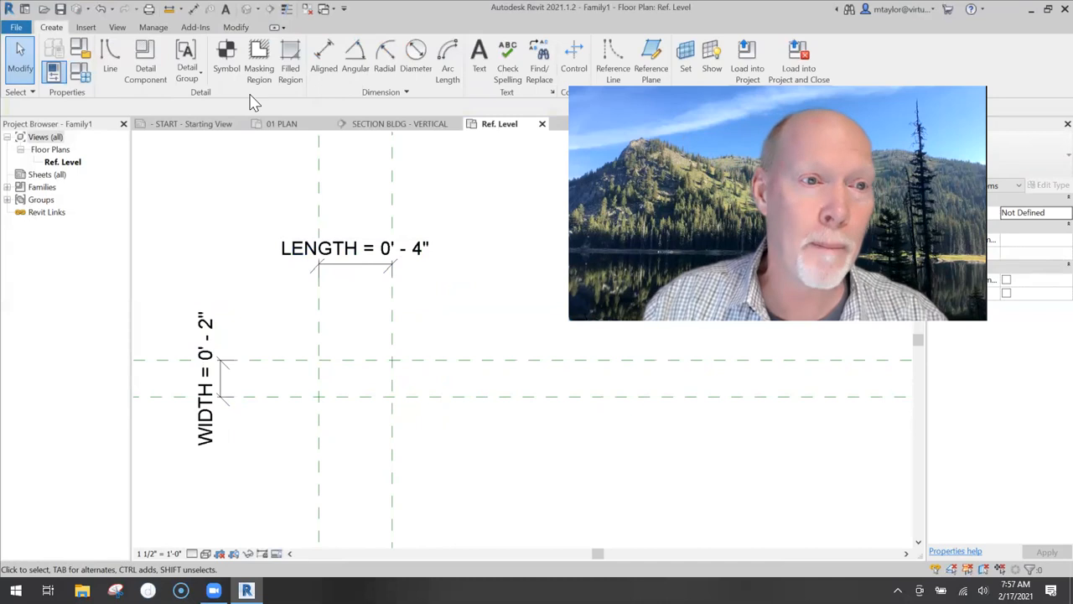
{"action": "left_click", "coordinate": [259, 60]}
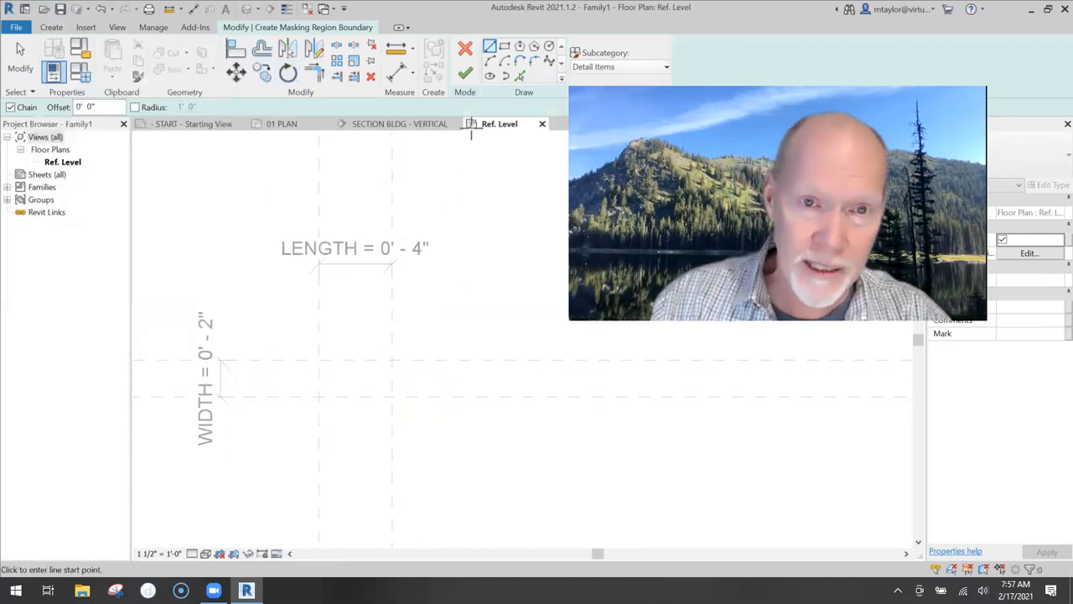
{"action": "left_click", "coordinate": [504, 47]}
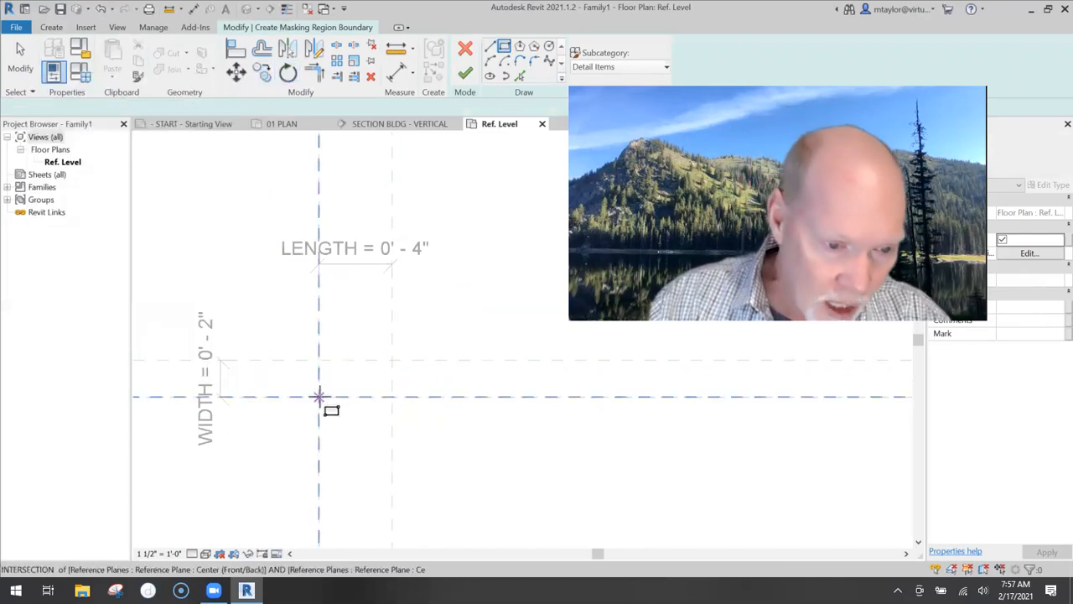
{"action": "left_click", "coordinate": [319, 396]}
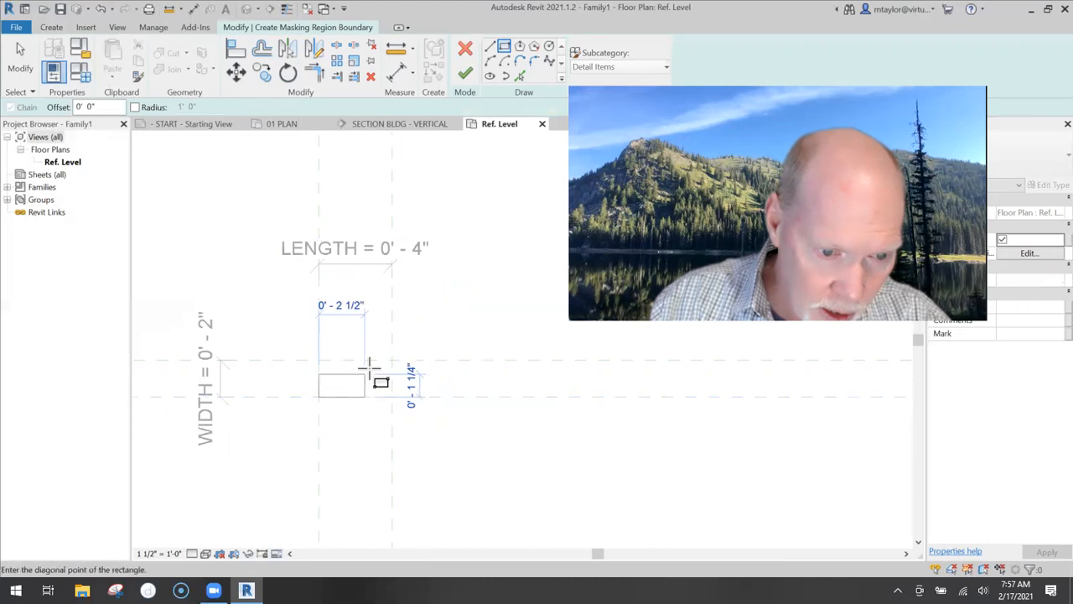
{"action": "left_click", "coordinate": [392, 360]}
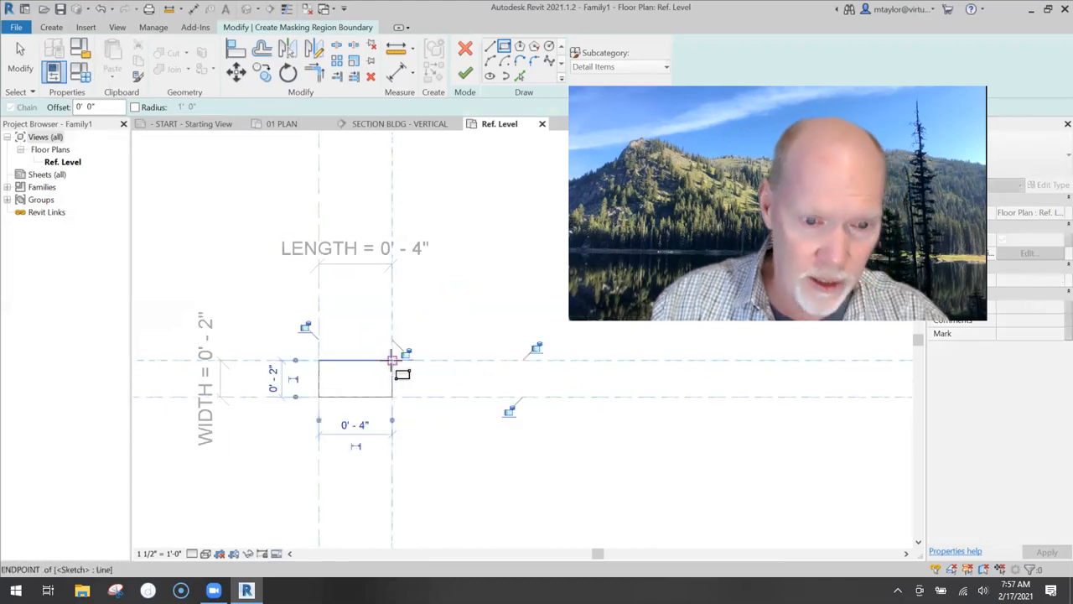
{"action": "key", "text": "Escape"}
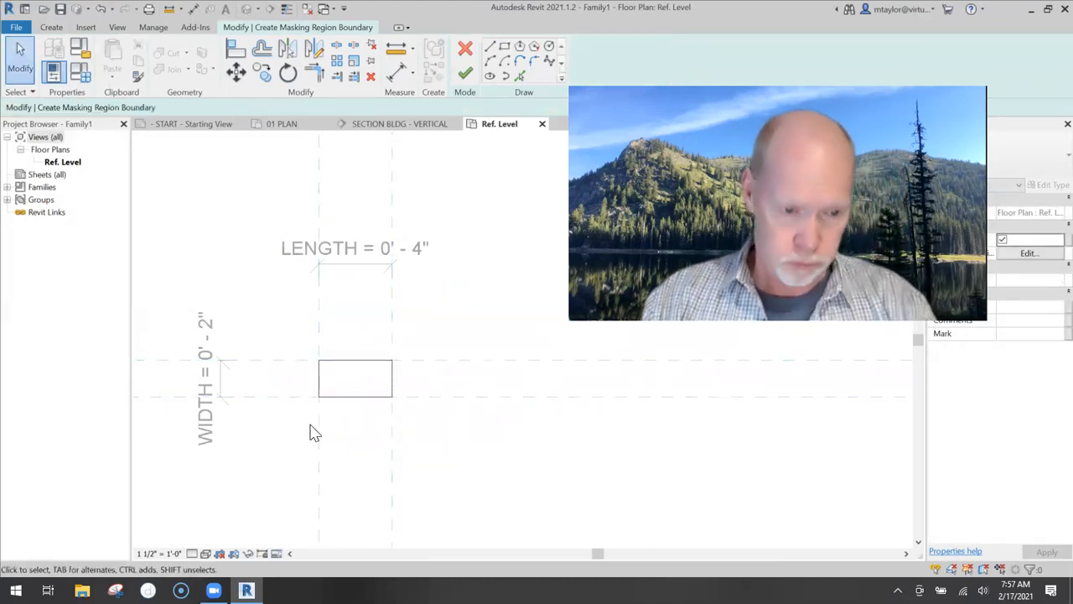
{"action": "left_click", "coordinate": [465, 74]}
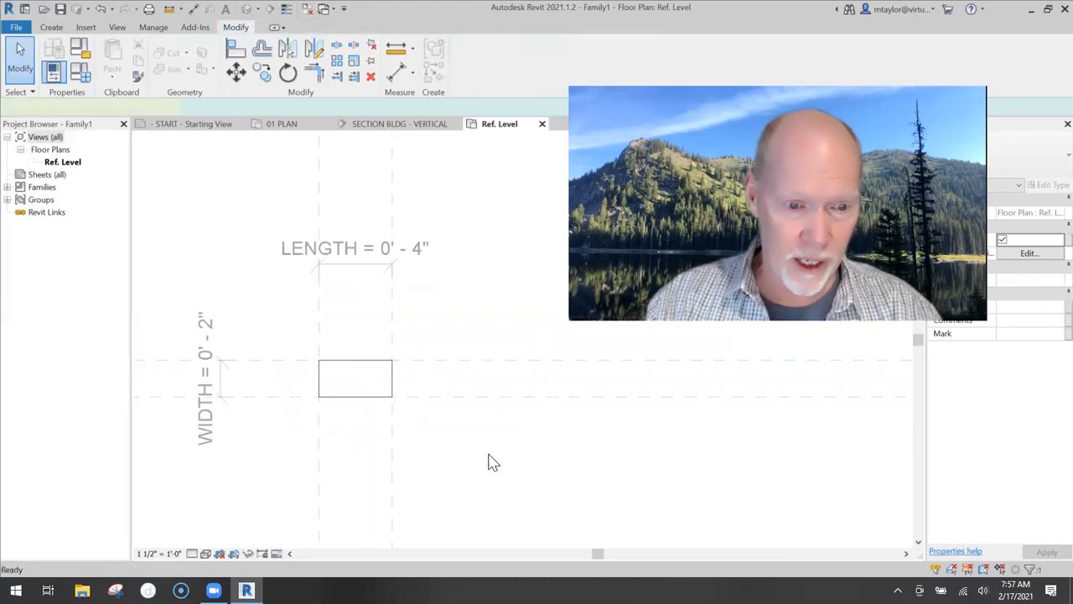
{"action": "left_click", "coordinate": [482, 460]}
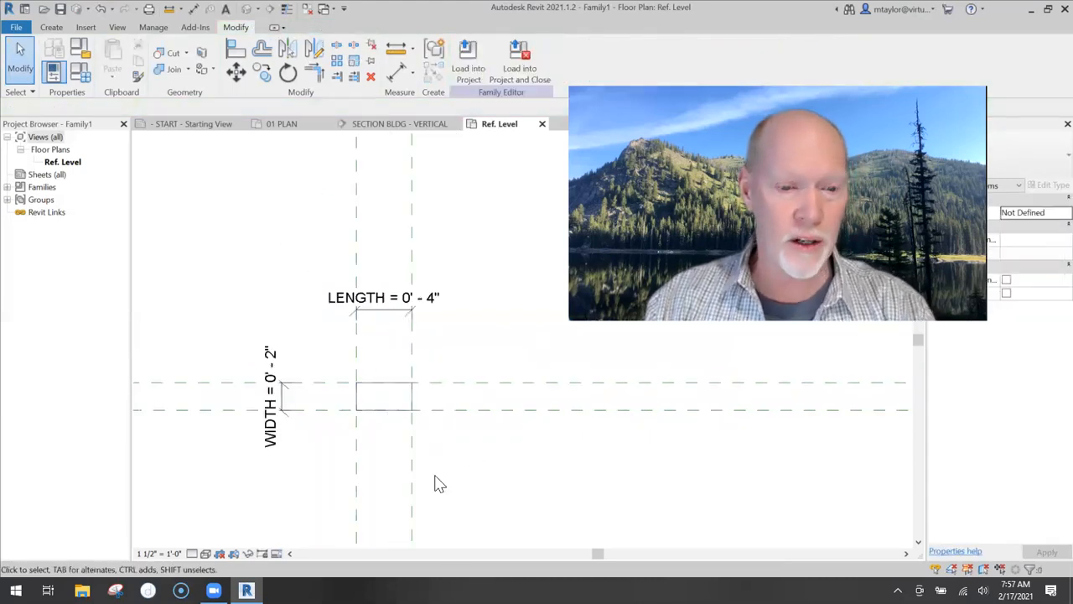
{"action": "scroll", "coordinate": [430, 479], "scroll_direction": "up", "scroll_amount": 1}
{"action": "scroll", "coordinate": [432, 442], "scroll_direction": "down", "scroll_amount": 1}
{"action": "scroll", "coordinate": [436, 443], "scroll_direction": "down", "scroll_amount": 2}
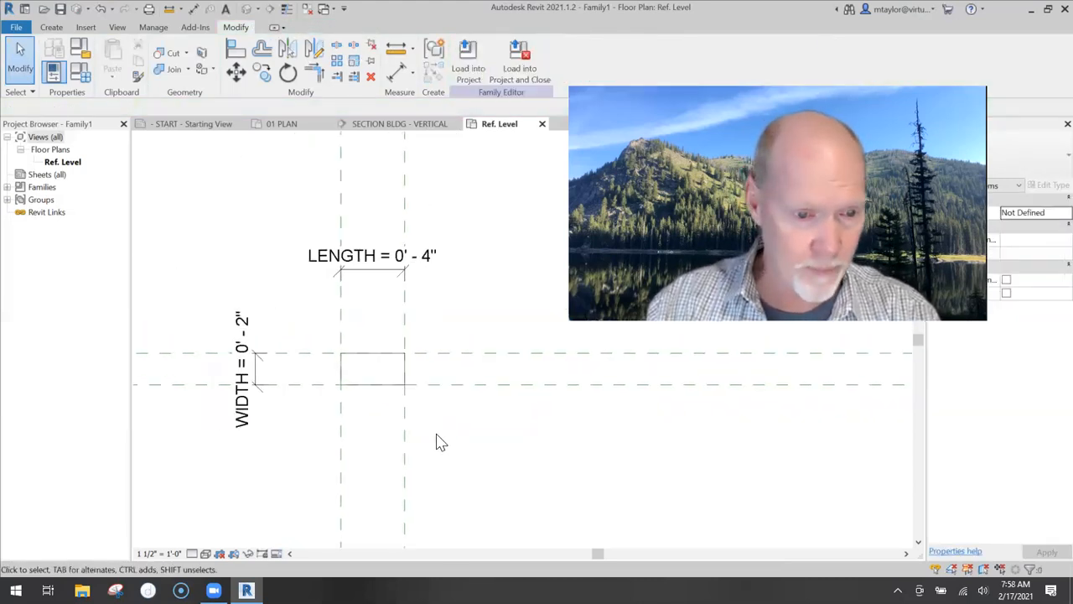
{"action": "middle_click_drag", "start_coordinate": [445, 434], "coordinate": [467, 420]}
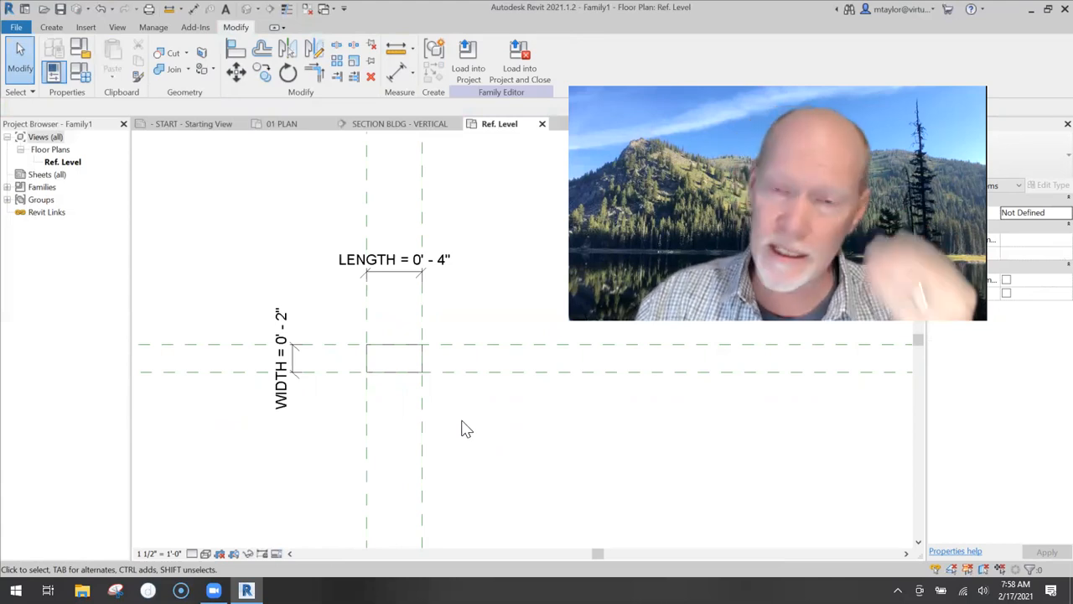
{"action": "scroll", "coordinate": [400, 383], "scroll_direction": "up", "scroll_amount": 1}
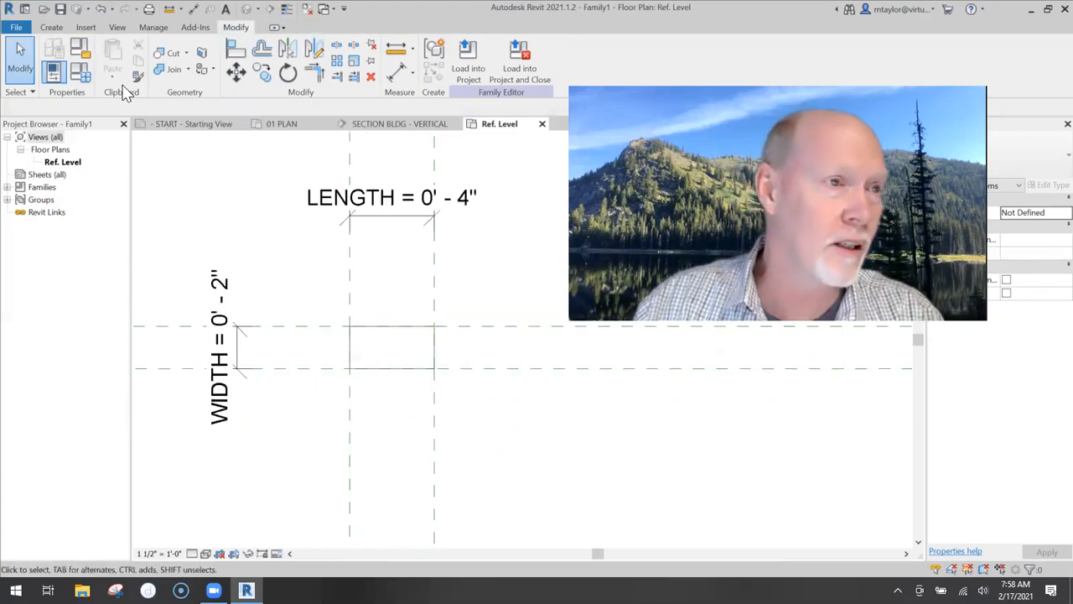
Draw a Light Lines diagonal from the masking region's lower-left reference plane intersection to its upper-right one, snapping to intersections
{"action": "left_click", "coordinate": [53, 27]}
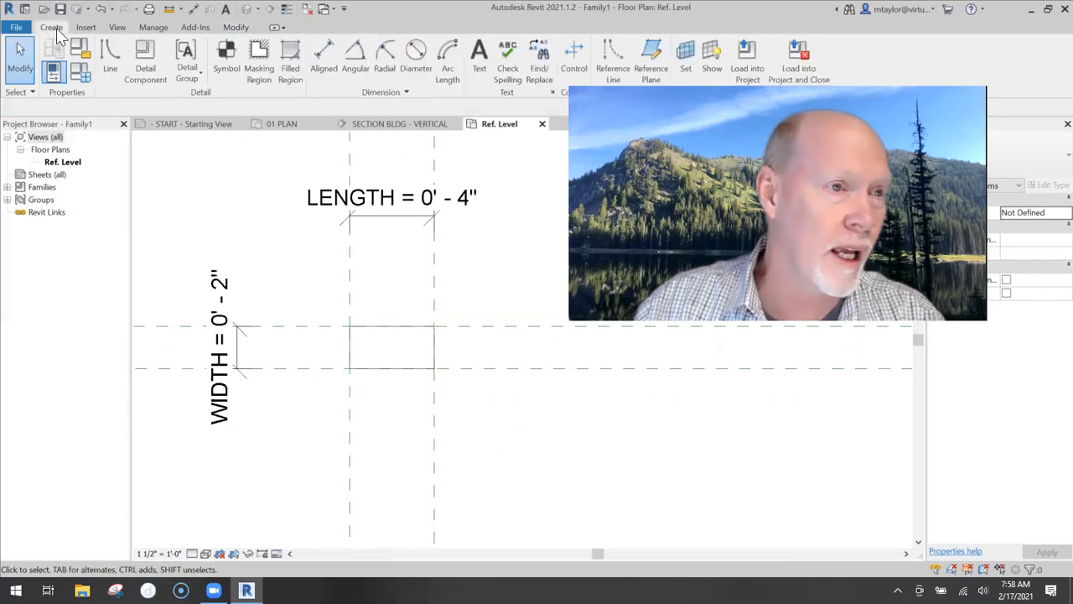
{"action": "left_click", "coordinate": [107, 49]}
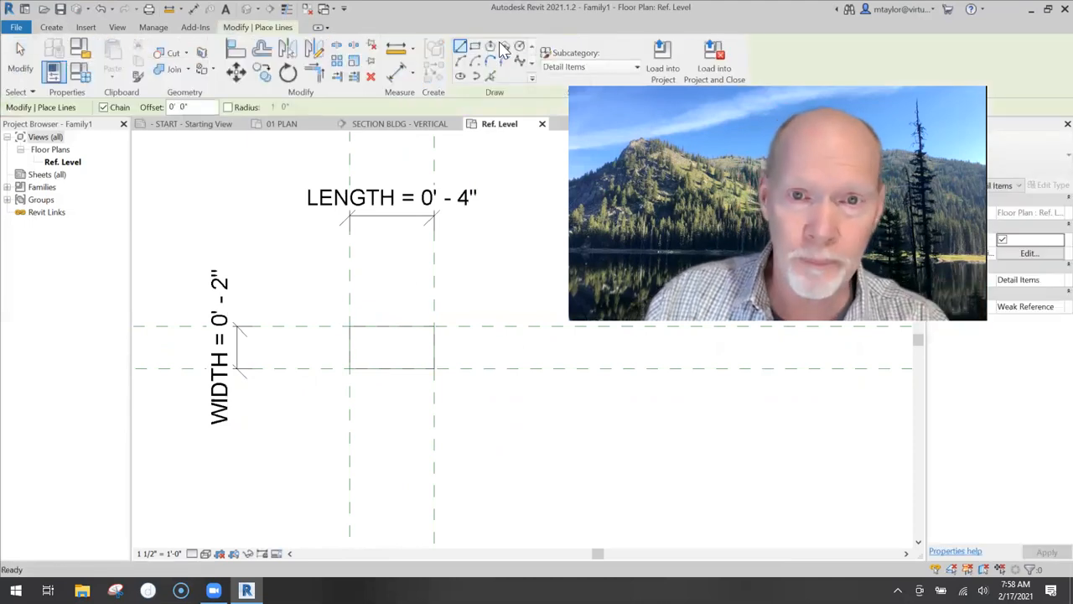
{"action": "left_click", "coordinate": [562, 69]}
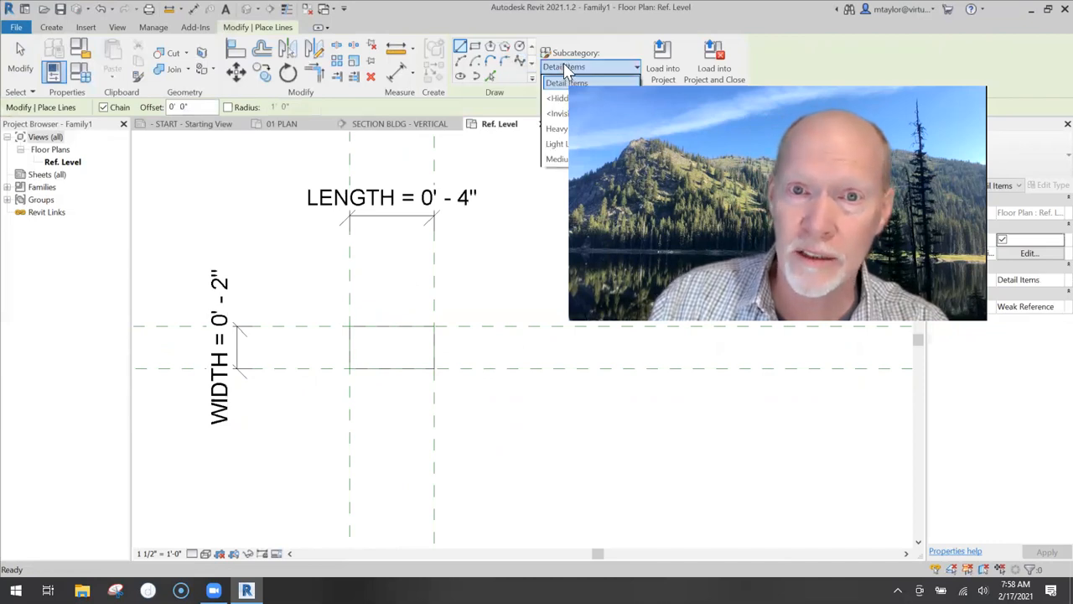
{"action": "left_click", "coordinate": [559, 144]}
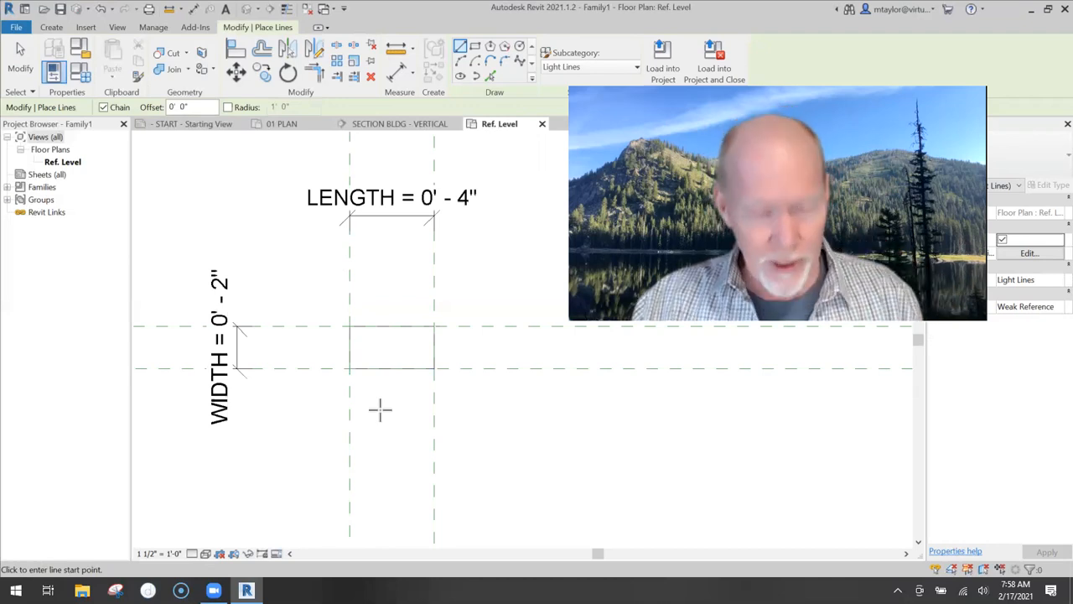
{"action": "key", "text": "s"}
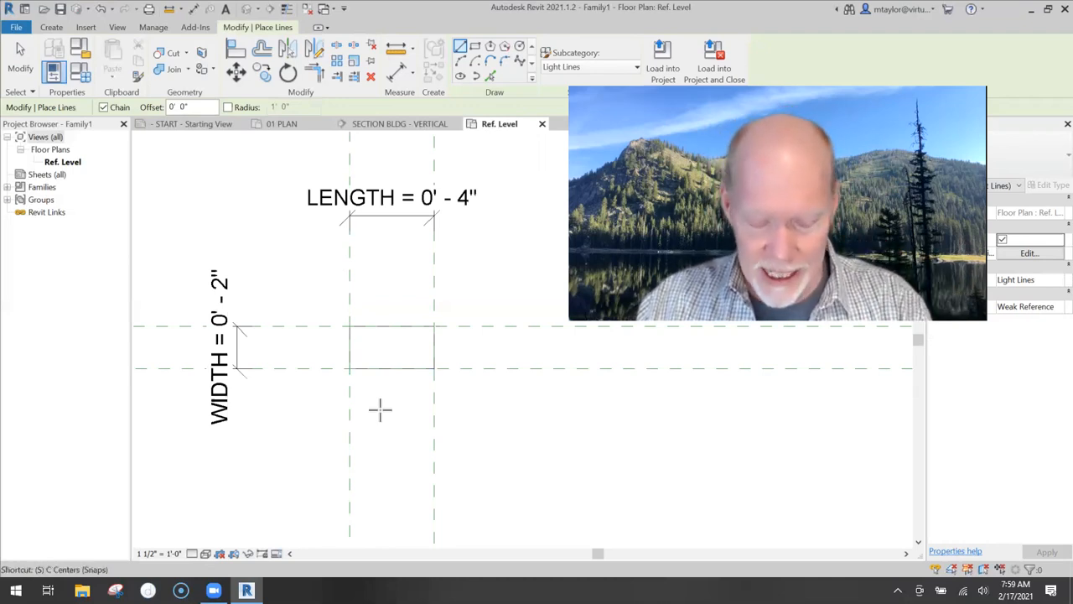
{"action": "key", "text": "i"}
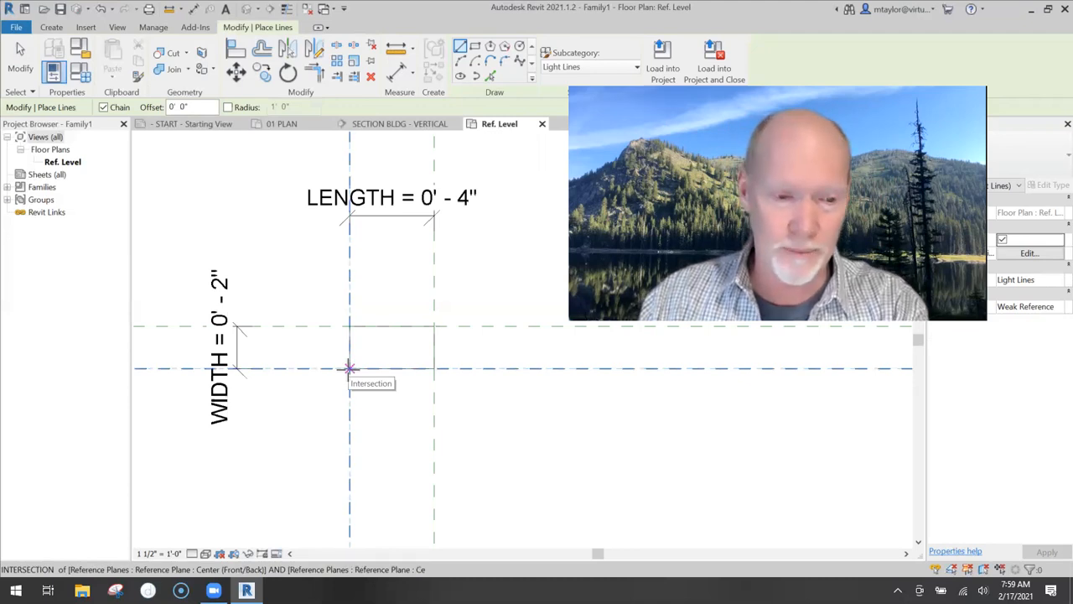
{"action": "left_click", "coordinate": [349, 367]}
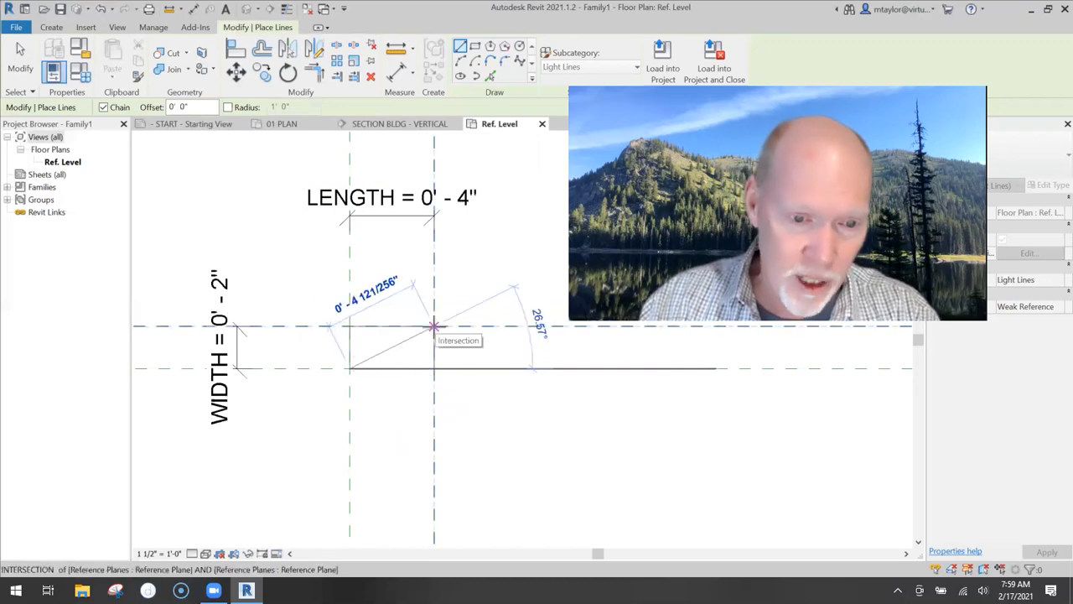
{"action": "left_click", "coordinate": [433, 325]}
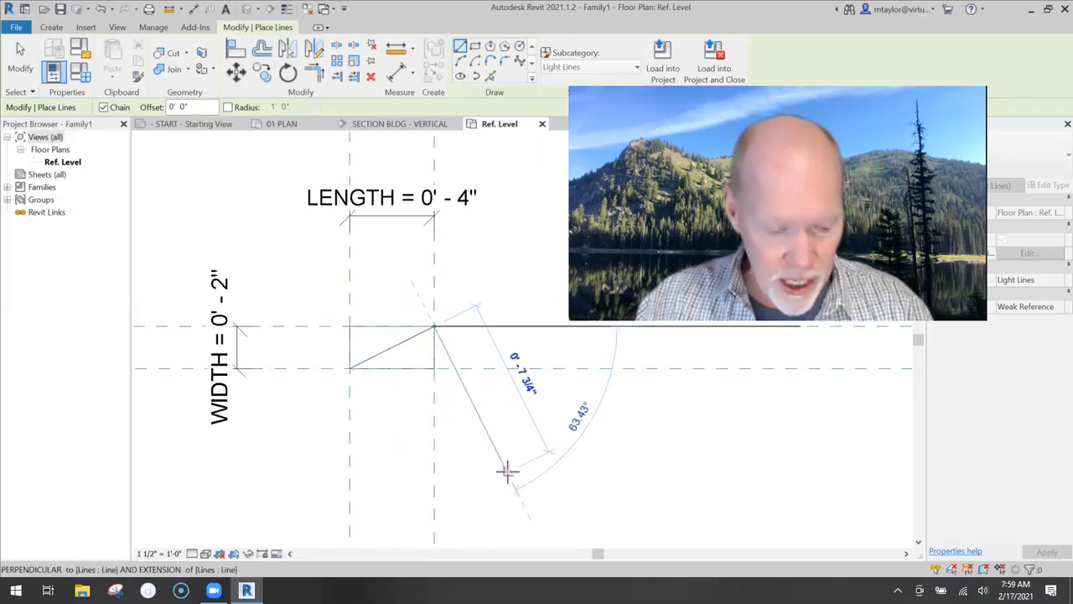
{"action": "key", "text": "Escape"}
{"action": "key", "text": "Escape"}
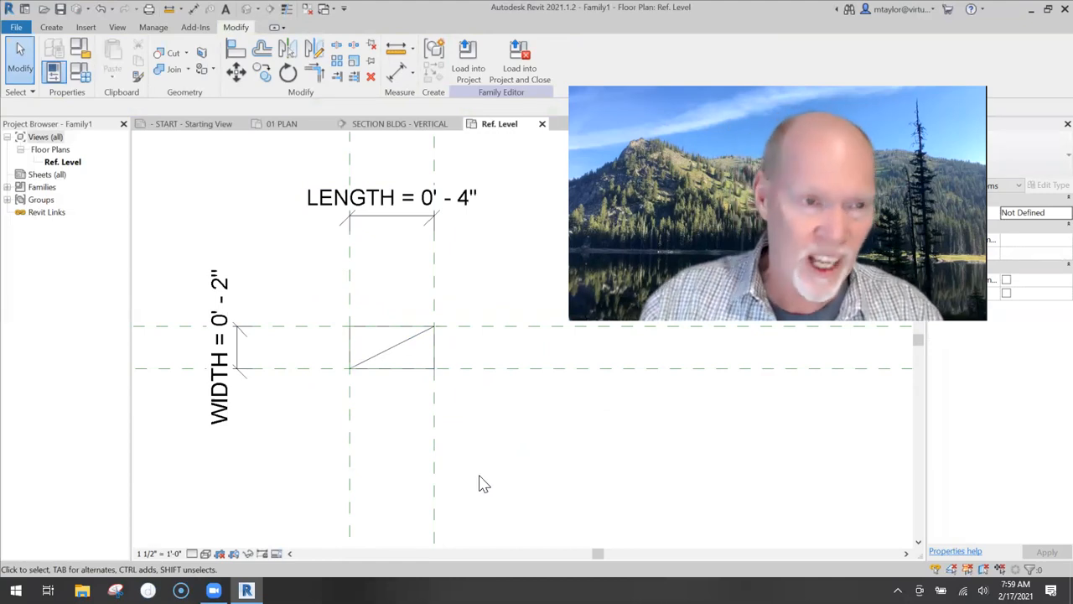
Draw a second Light Lines diagonal from the rectangle's upper-left corner to its lower-right corner, crossing the first
{"action": "left_click", "coordinate": [51, 27]}
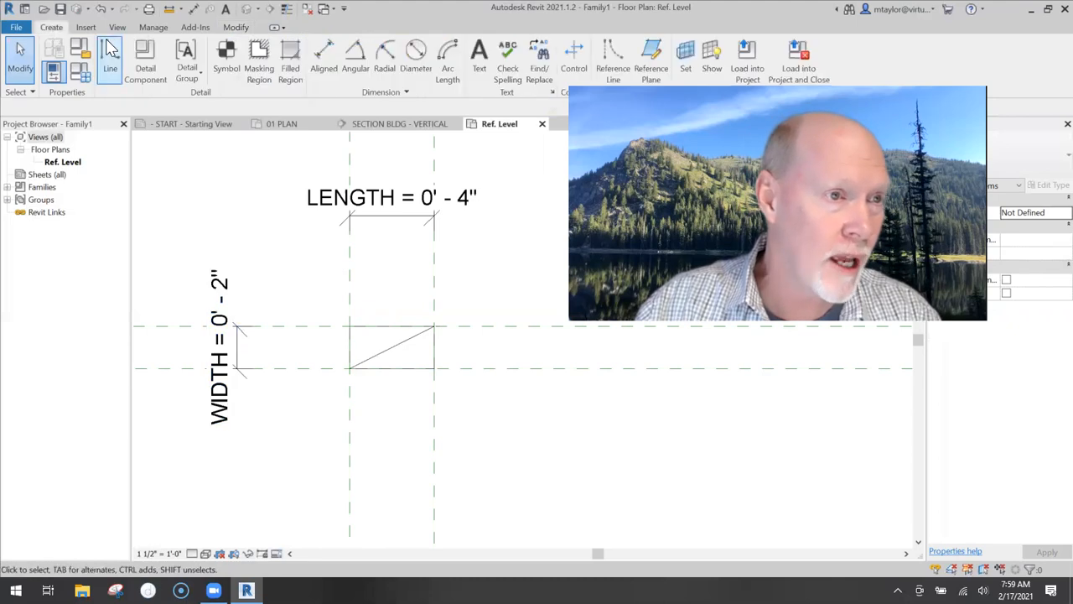
{"action": "left_click", "coordinate": [110, 55]}
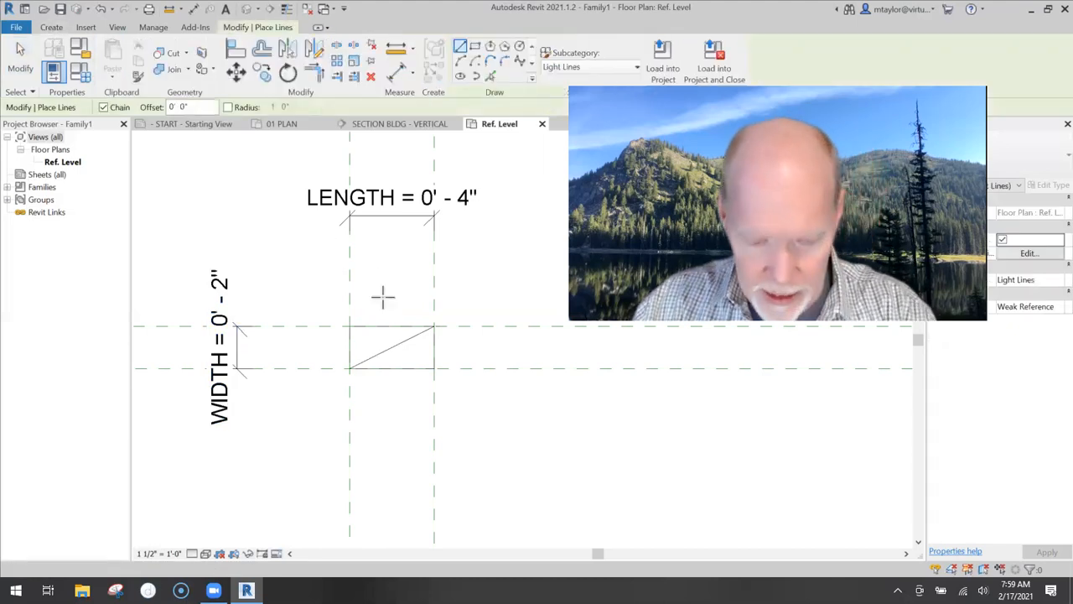
{"action": "left_click", "coordinate": [349, 326]}
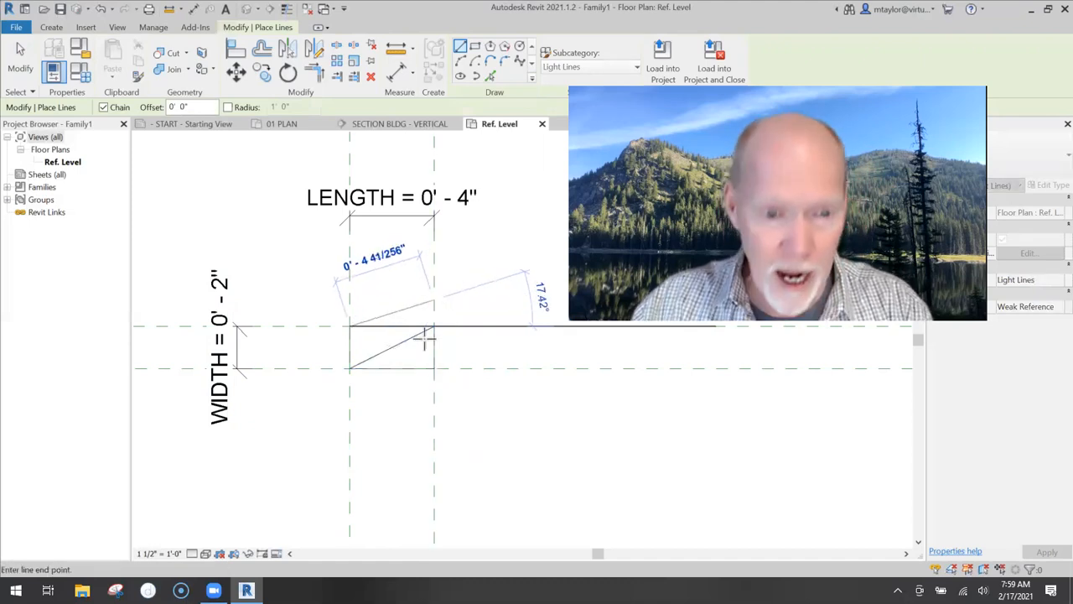
{"action": "left_click", "coordinate": [435, 367]}
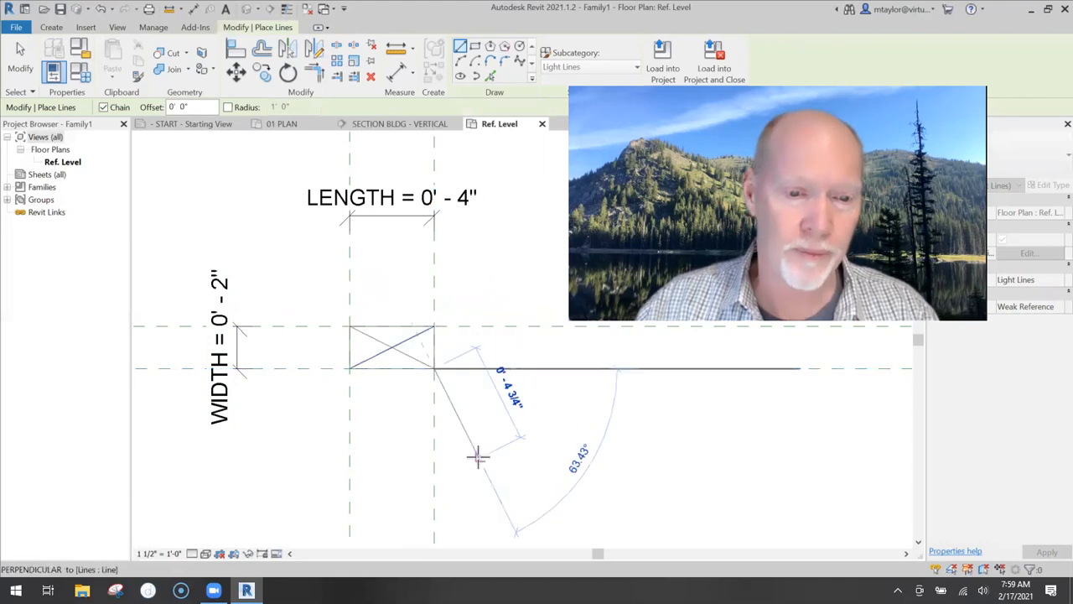
{"action": "key", "text": "Escape"}
{"action": "key", "text": "Escape"}
{"action": "scroll", "coordinate": [412, 403], "scroll_direction": "up", "scroll_amount": 2}
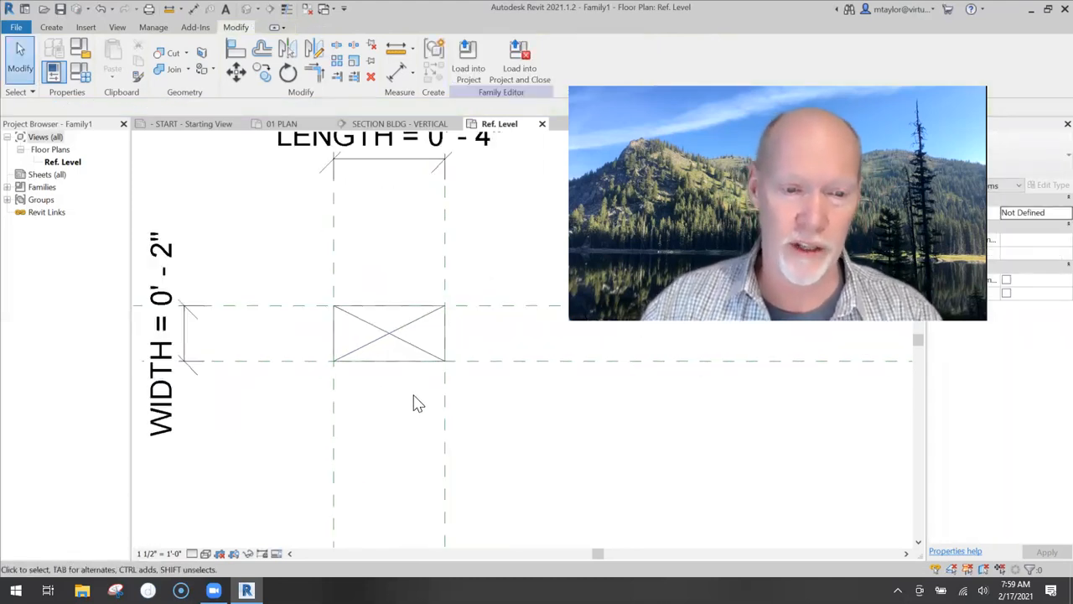
{"action": "scroll", "coordinate": [417, 403], "scroll_direction": "down", "scroll_amount": 2}
{"action": "left_click", "coordinate": [79, 70]}
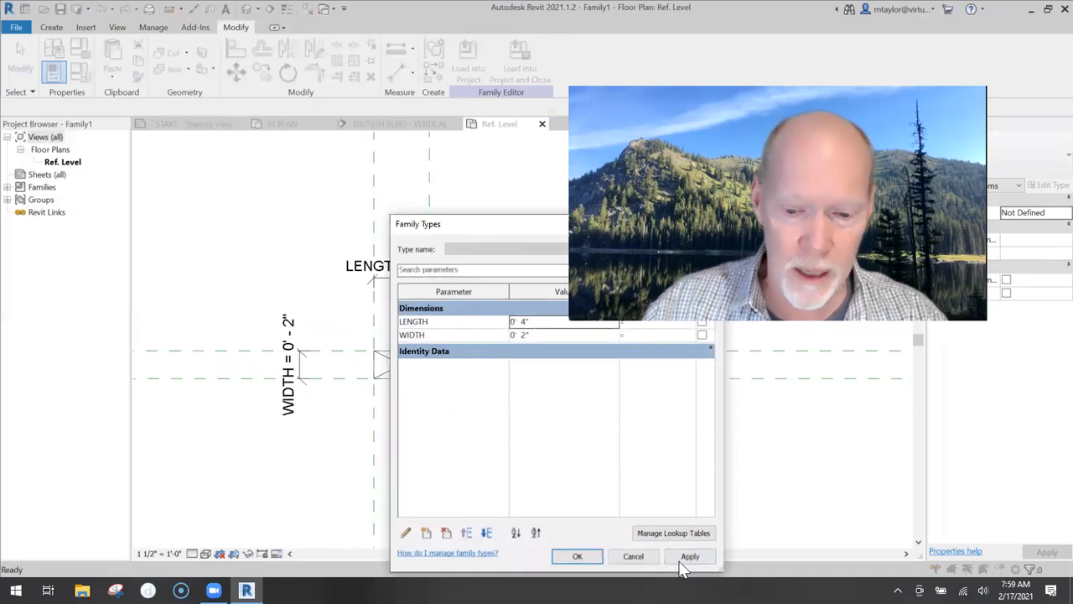
{"action": "left_click", "coordinate": [633, 556]}
{"action": "middle_click_drag", "start_coordinate": [546, 455], "coordinate": [394, 401]}
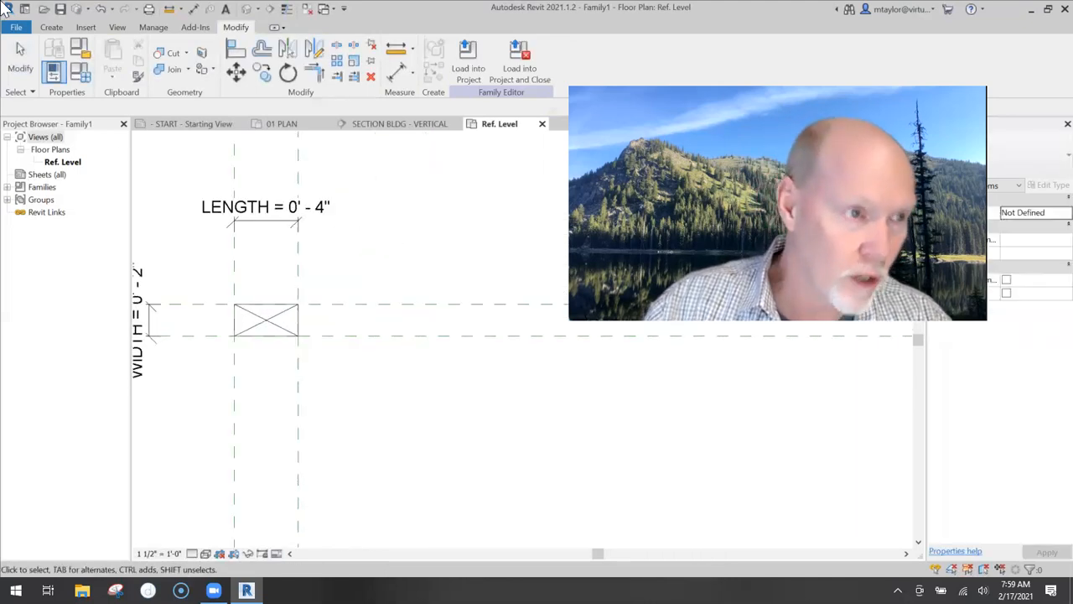
{"action": "left_click", "coordinate": [80, 70]}
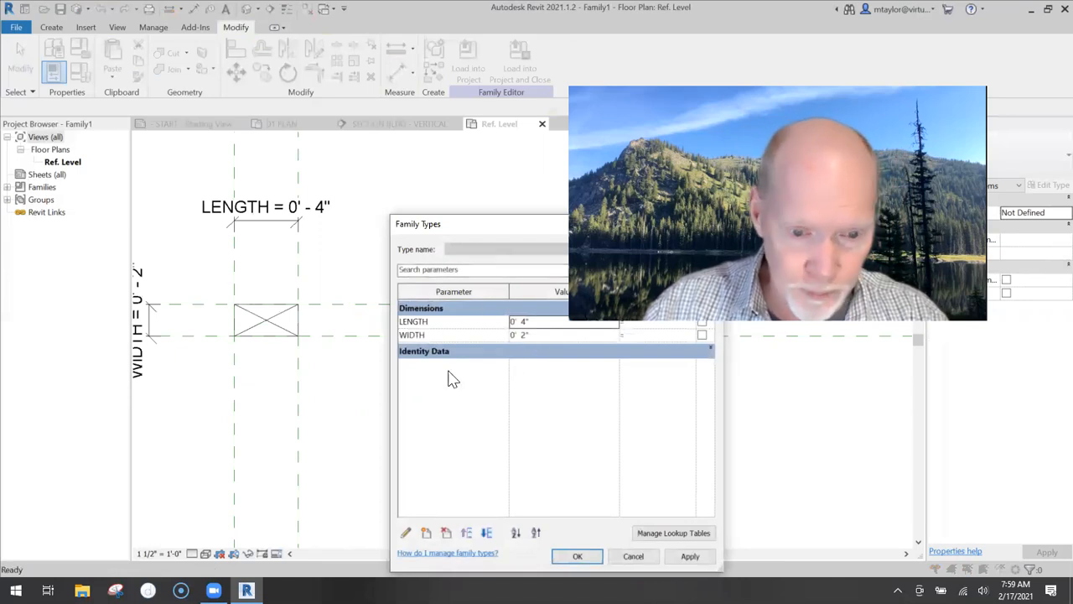
{"action": "left_click", "coordinate": [634, 556]}
{"action": "middle_click_drag", "start_coordinate": [377, 472], "coordinate": [413, 480]}
Flex the family in Family Types by applying a LENGTH of 6" and a WIDTH of 3/4"
{"action": "left_click", "coordinate": [81, 71]}
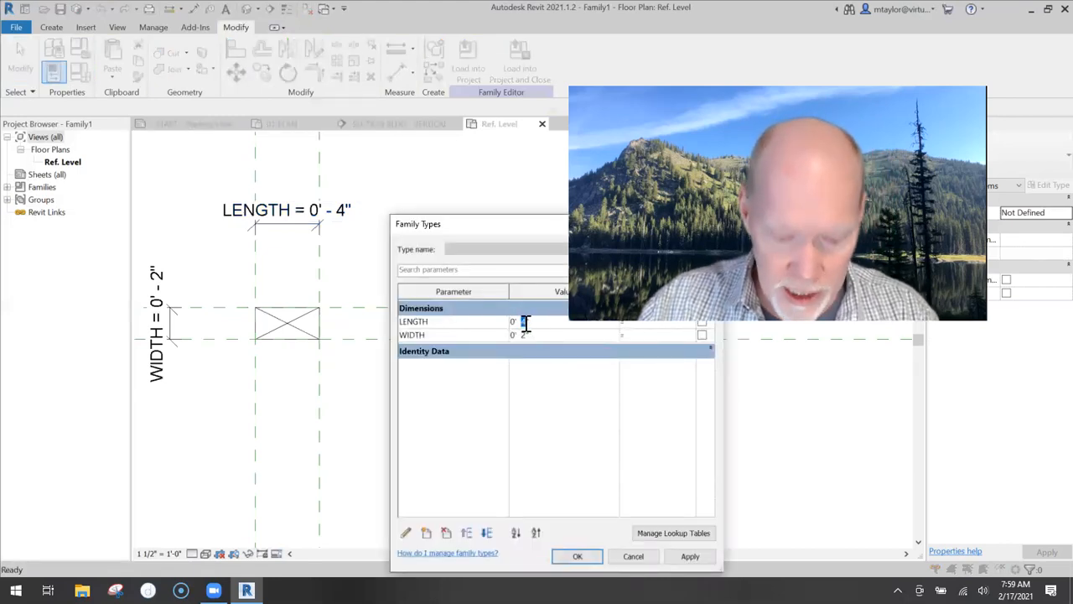
{"action": "left_click", "coordinate": [690, 556]}
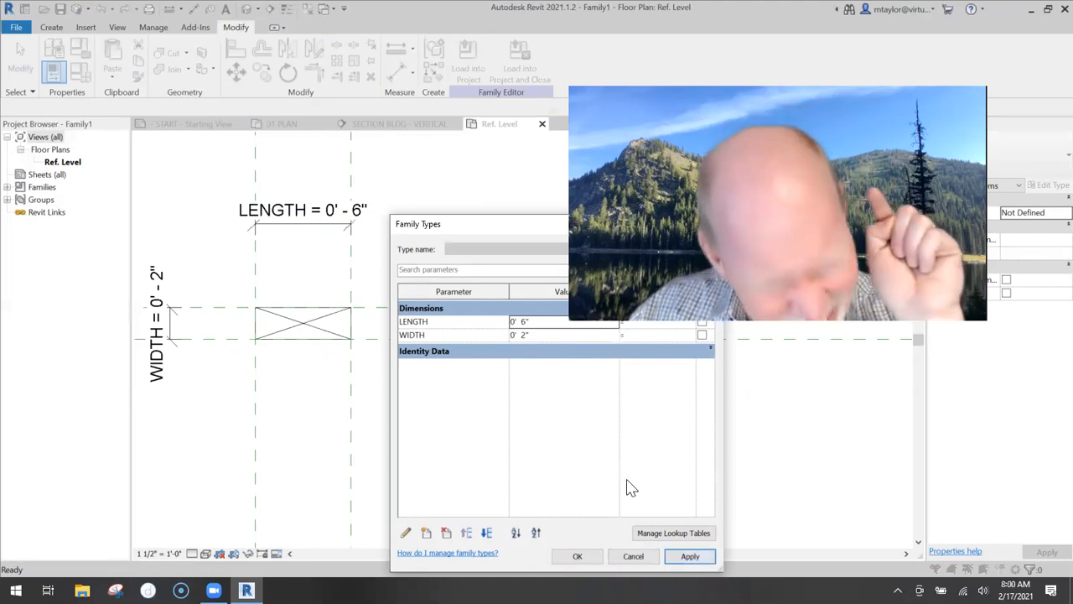
{"action": "left_click", "coordinate": [525, 335]}
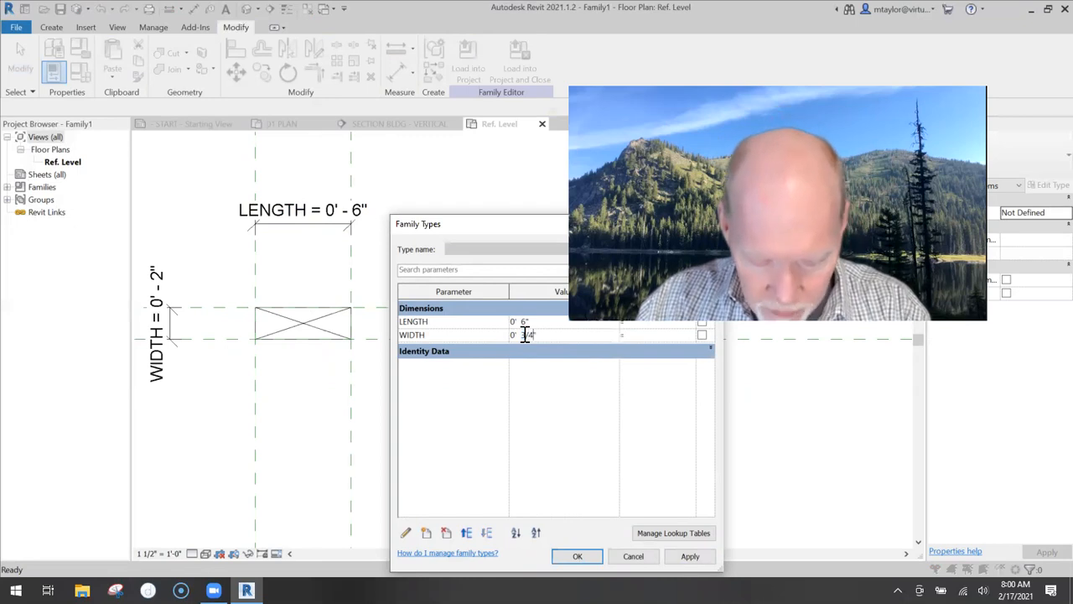
{"action": "left_click", "coordinate": [700, 560]}
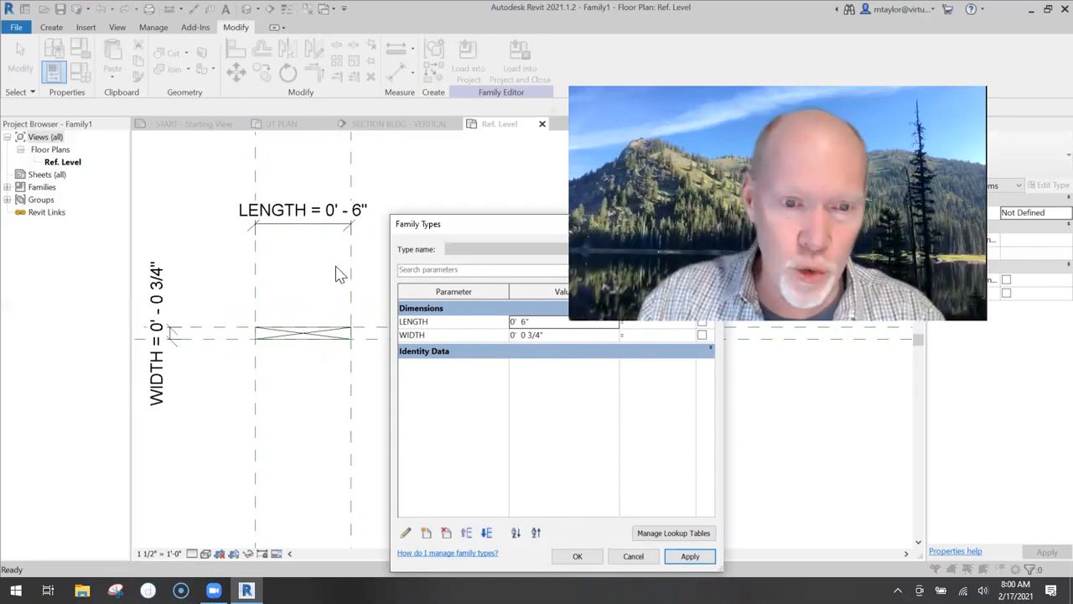
Set the family's LENGTH to 4" and WIDTH to 2" after moving the Family Types dialog aside
{"action": "left_click_drag", "start_coordinate": [482, 227], "coordinate": [278, 155]}
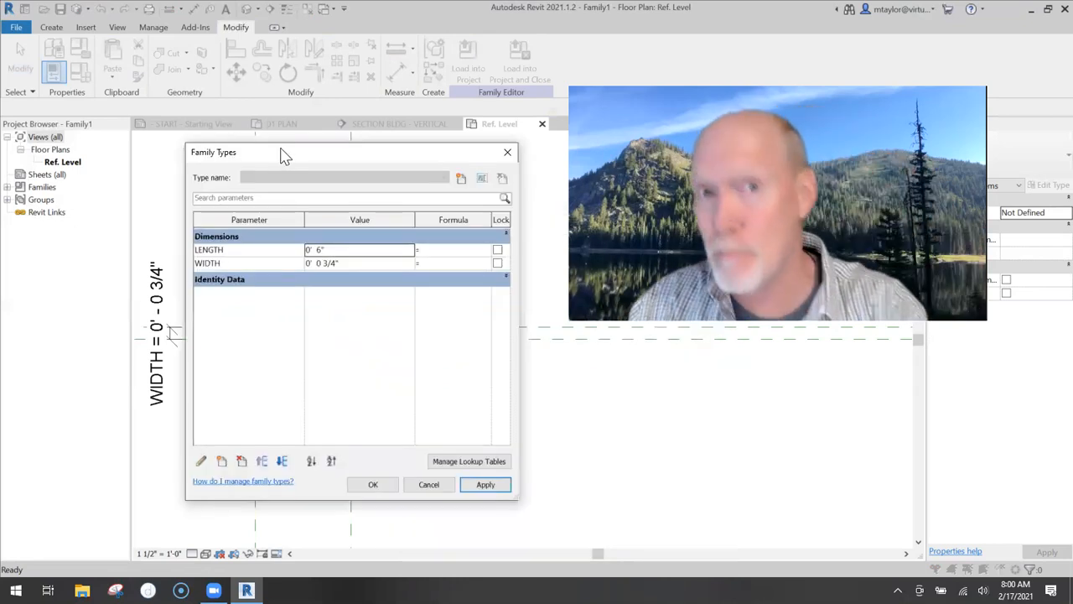
{"action": "left_click", "coordinate": [339, 250]}
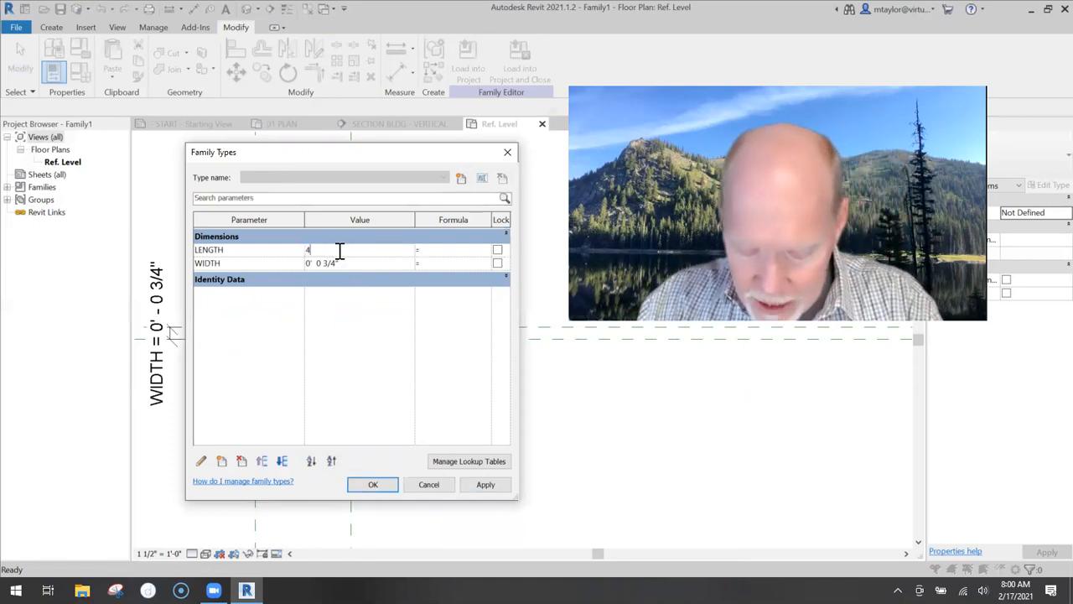
{"action": "left_click", "coordinate": [353, 264]}
{"action": "type", "text": "2"}
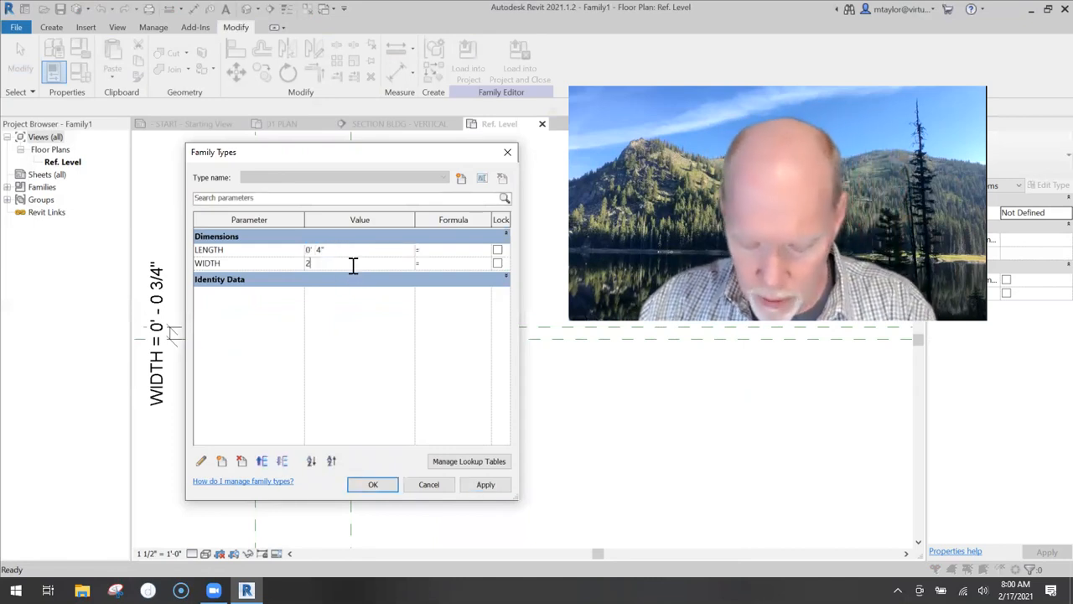
{"action": "left_click", "coordinate": [387, 390]}
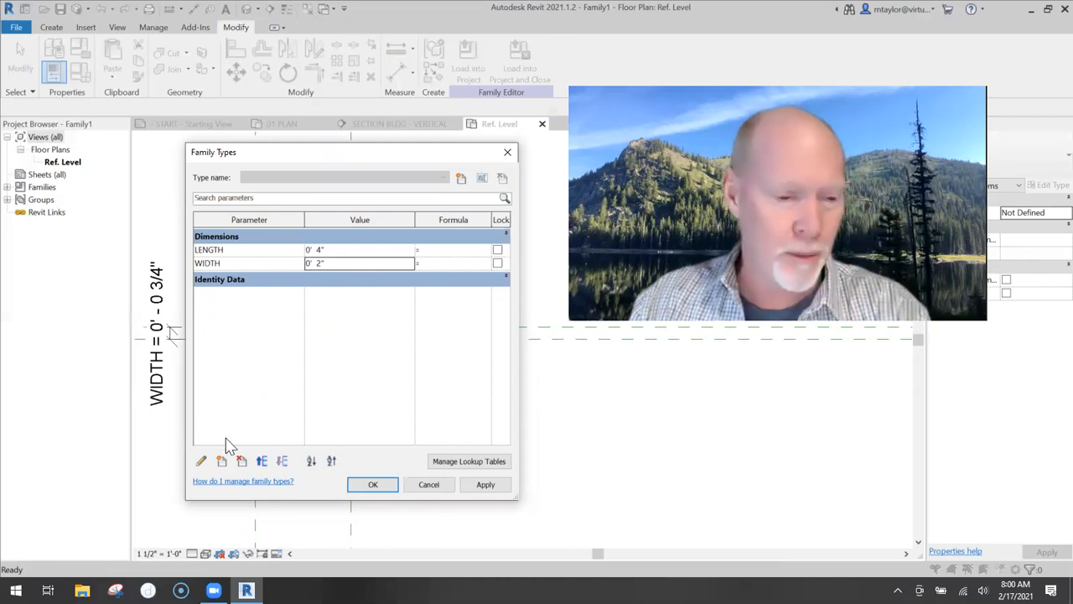
Open dim lumber.PNG from the Desktop folder in File Explorer, examine the actual lumber sizes, and close the image
{"action": "left_click", "coordinate": [82, 590]}
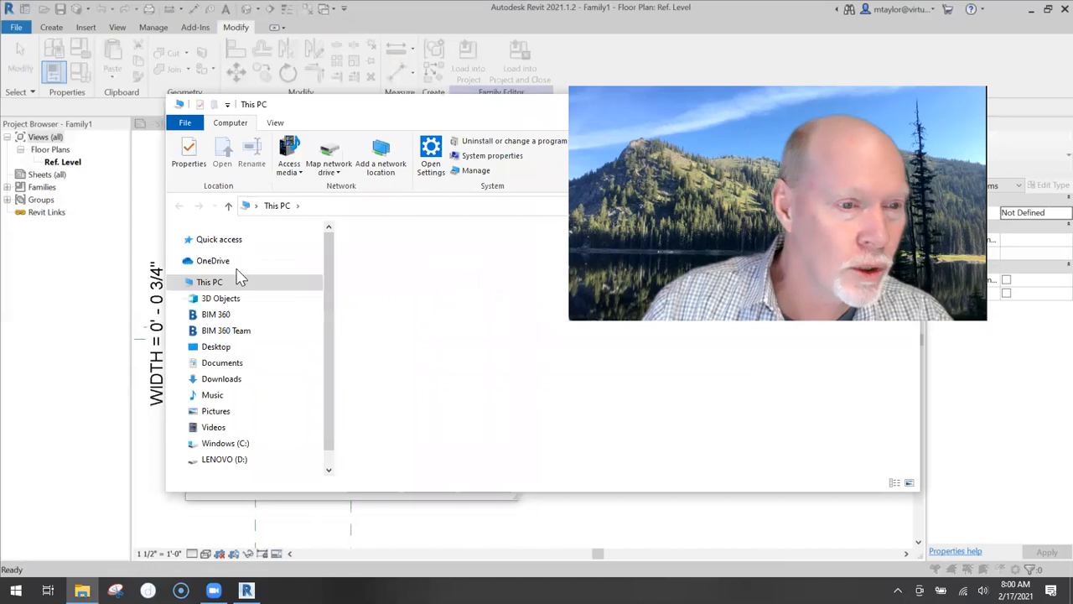
{"action": "left_click", "coordinate": [209, 349]}
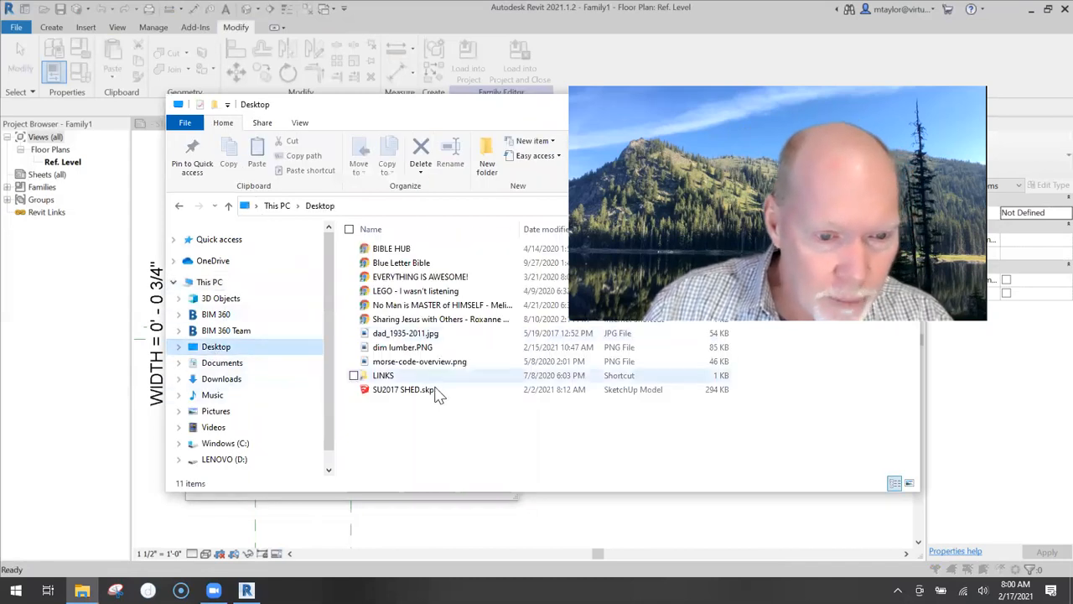
{"action": "left_click", "coordinate": [398, 351]}
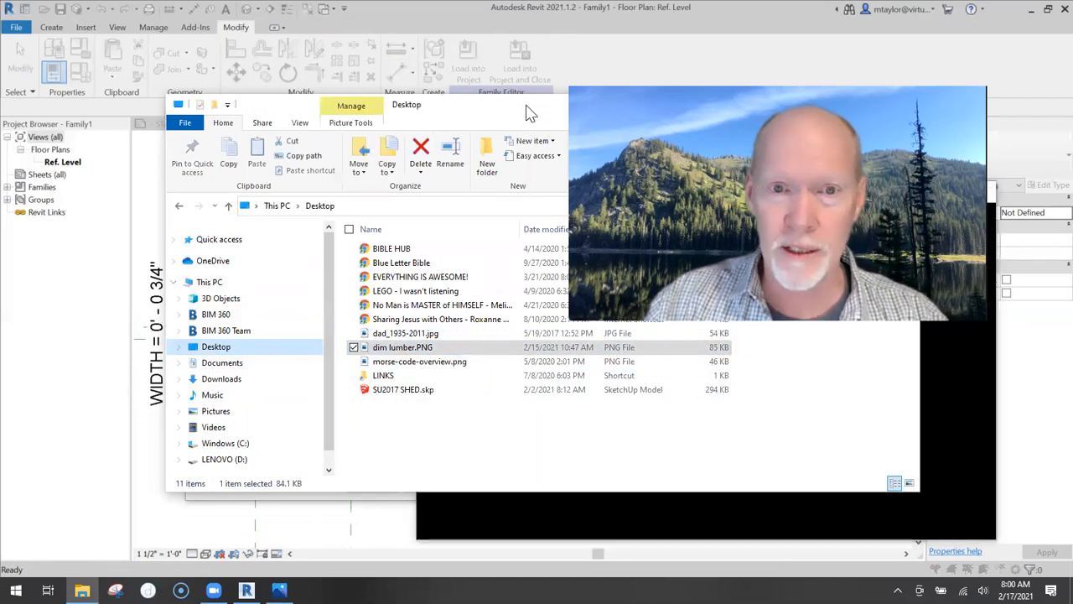
{"action": "left_click_drag", "start_coordinate": [541, 113], "coordinate": [518, 66]}
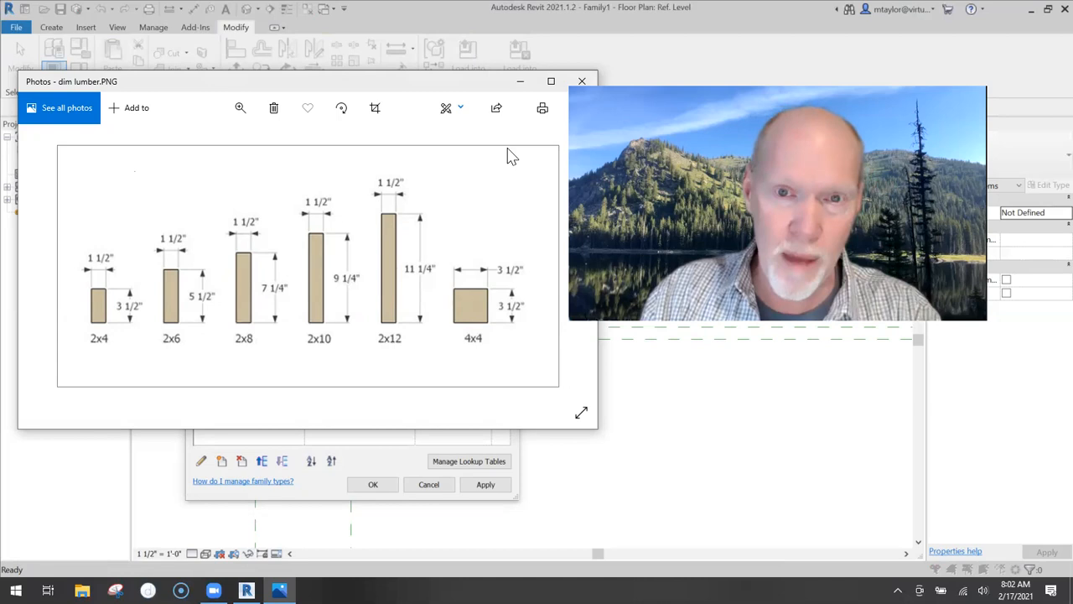
{"action": "left_click", "coordinate": [584, 81]}
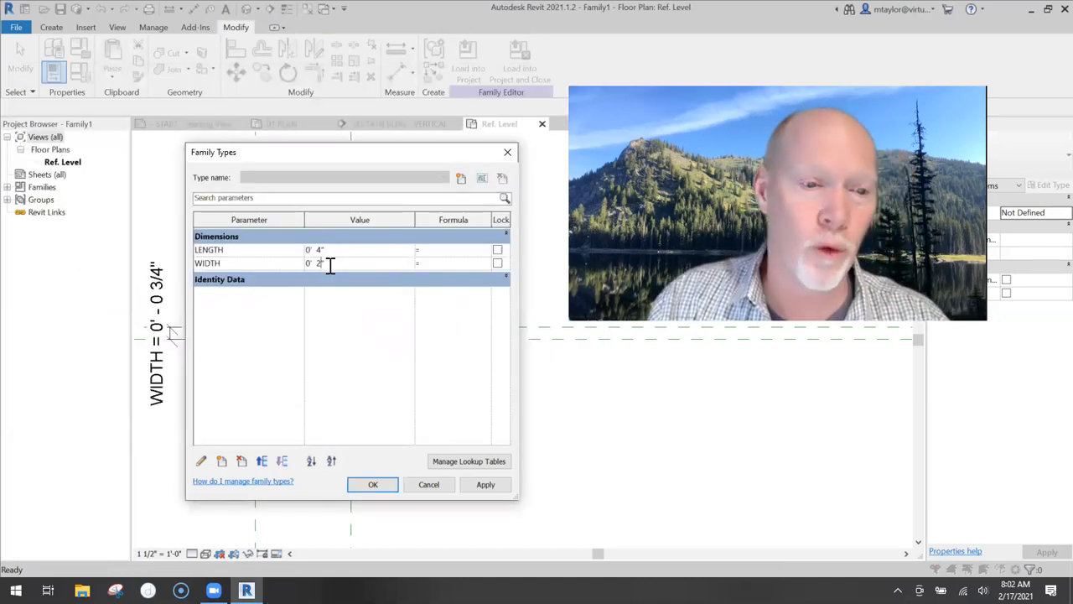
Set WIDTH to 1 1/2" and LENGTH to 3 1/2" in the family's dimension parameters
{"action": "left_click_drag", "start_coordinate": [331, 263], "coordinate": [290, 264]}
{"action": "type", "text": "1."}
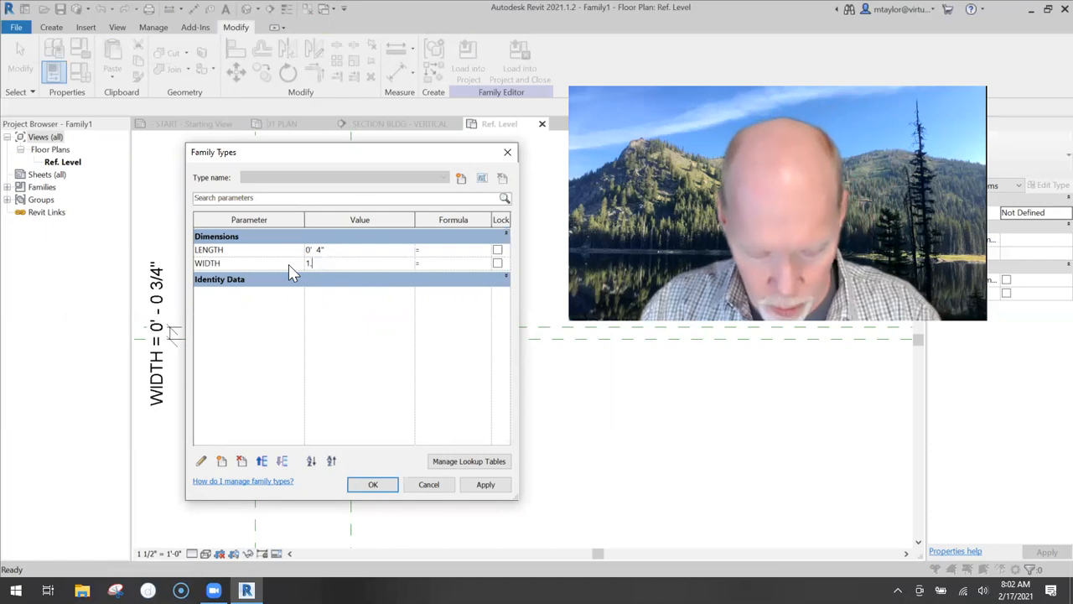
{"action": "type", "text": "5"}
{"action": "left_click", "coordinate": [329, 250]}
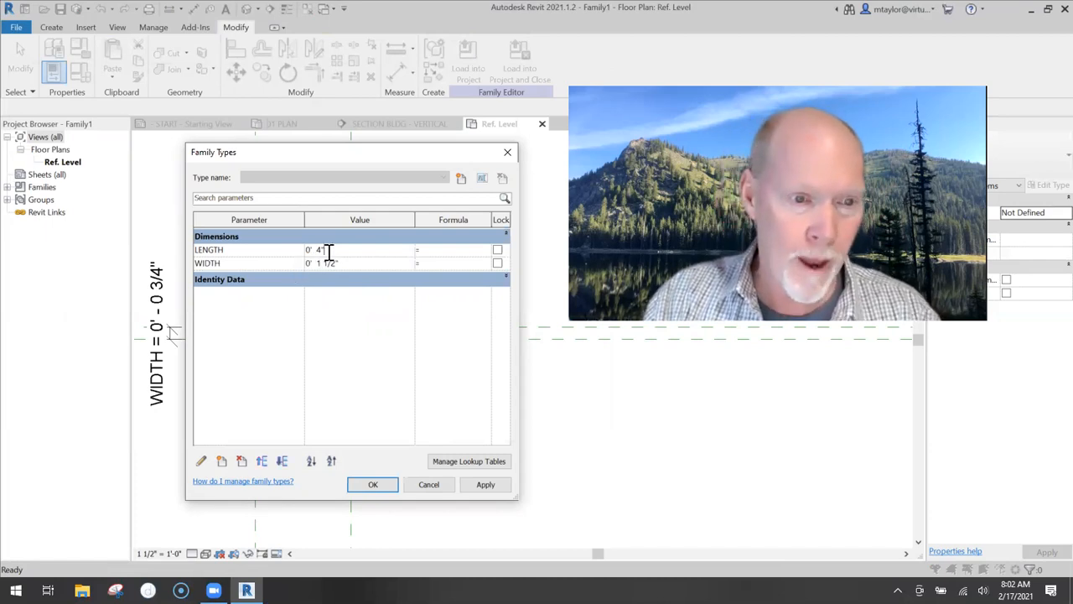
{"action": "left_click_drag", "start_coordinate": [328, 250], "coordinate": [268, 261]}
{"action": "type", "text": "3.5"}
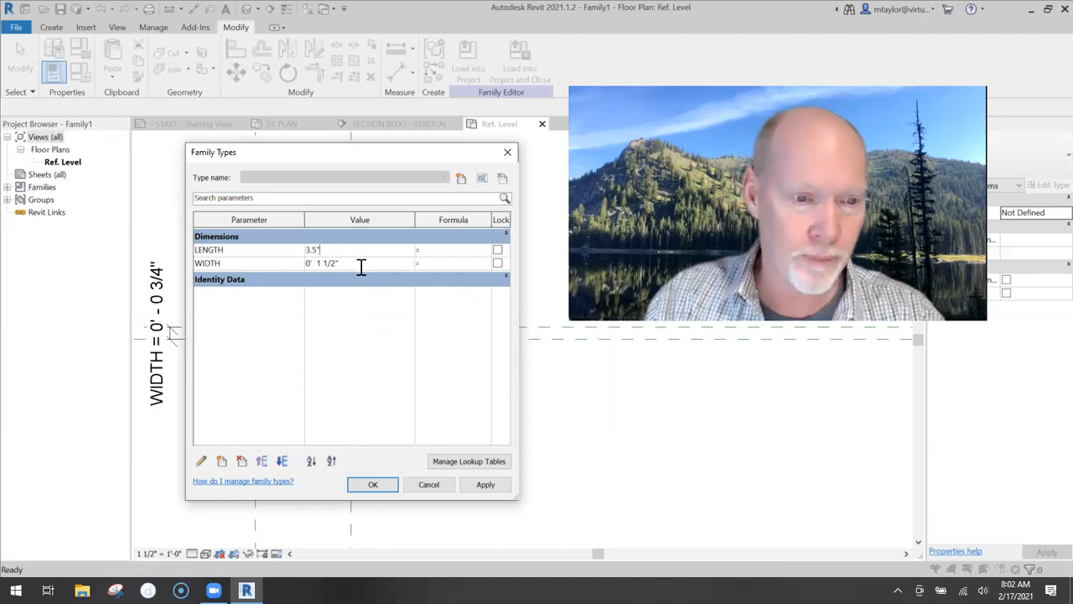
{"action": "left_click", "coordinate": [361, 265]}
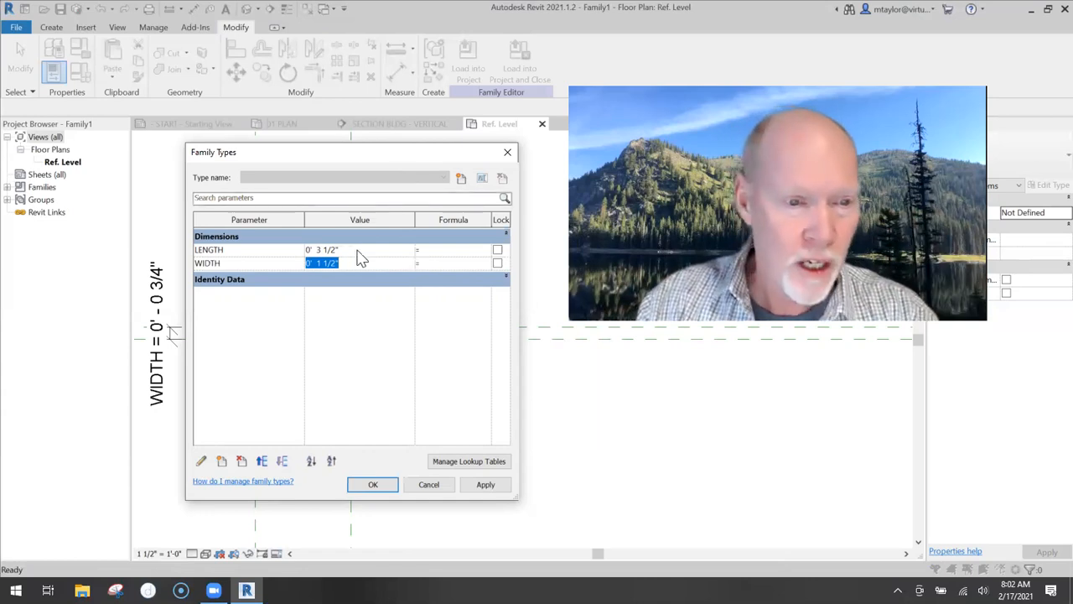
Create a family type named 2X4 from the current LENGTH and WIDTH values
{"action": "left_click", "coordinate": [462, 182]}
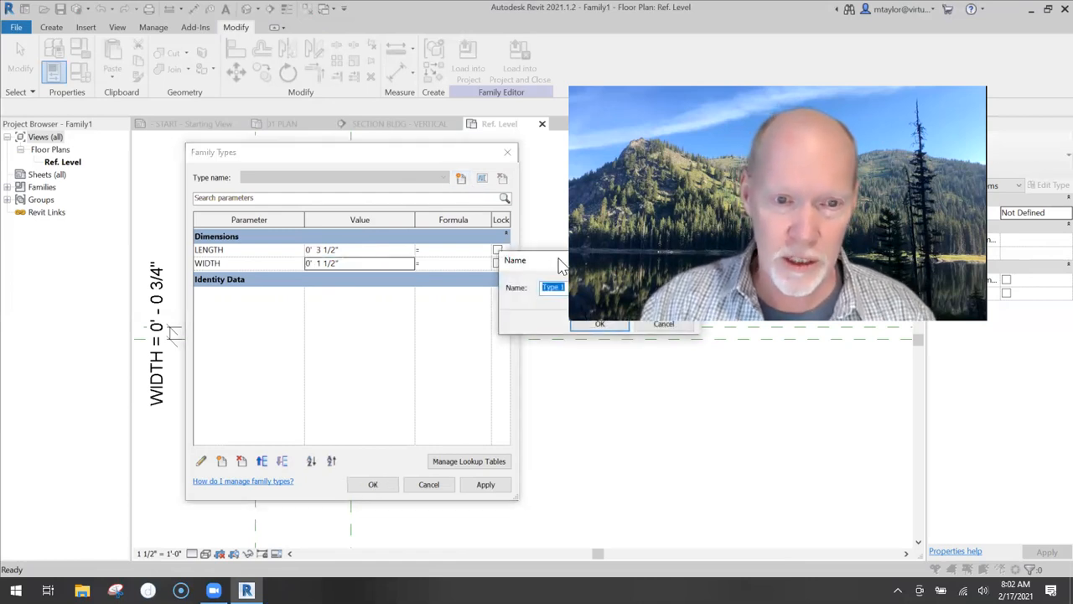
{"action": "left_click_drag", "start_coordinate": [560, 265], "coordinate": [365, 131]}
{"action": "type", "text": "2x"}
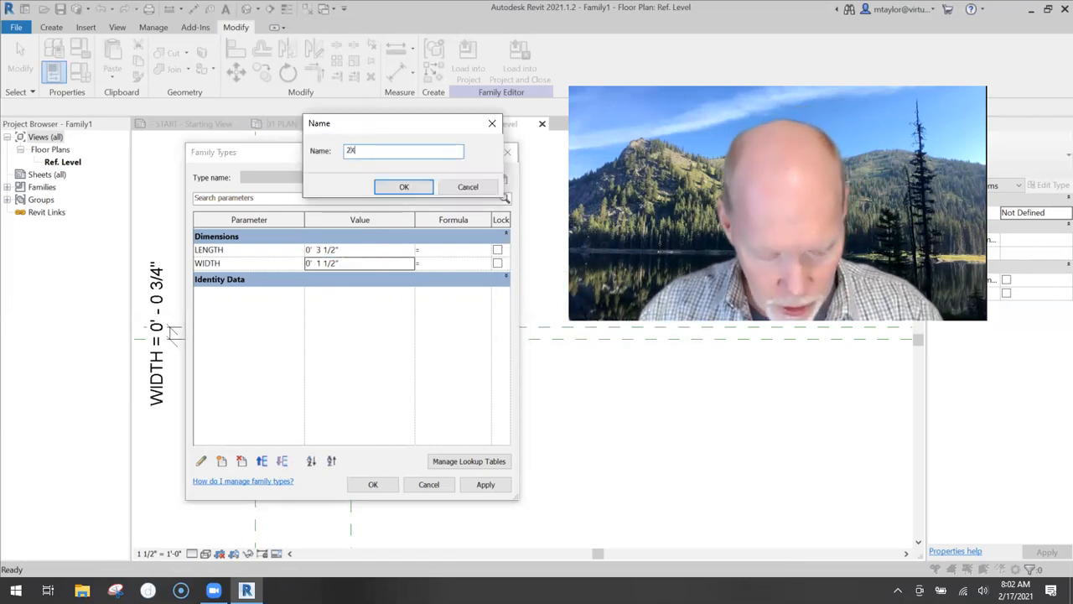
{"action": "left_click", "coordinate": [406, 186]}
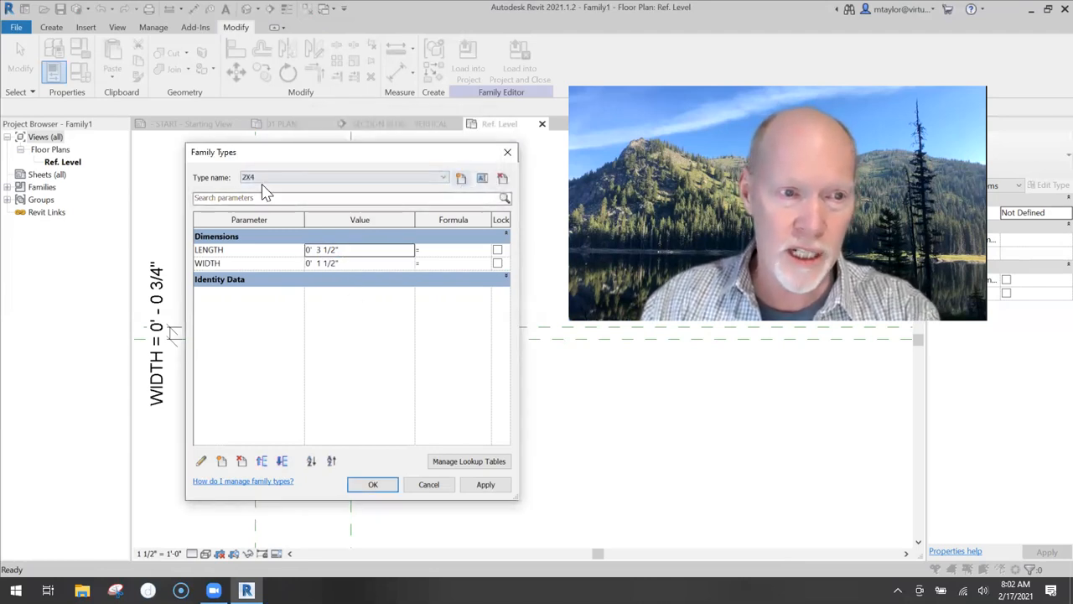
Create a family type named 2X6 and set its LENGTH to 5 1/2"
{"action": "left_click", "coordinate": [460, 177]}
{"action": "type", "text": "2X6"}
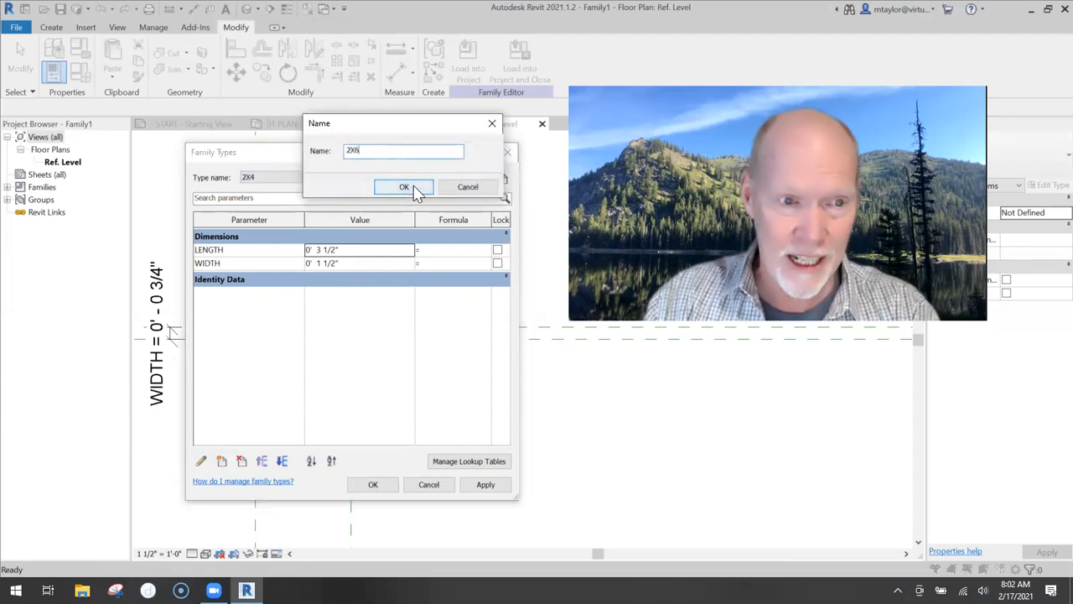
{"action": "left_click", "coordinate": [405, 187]}
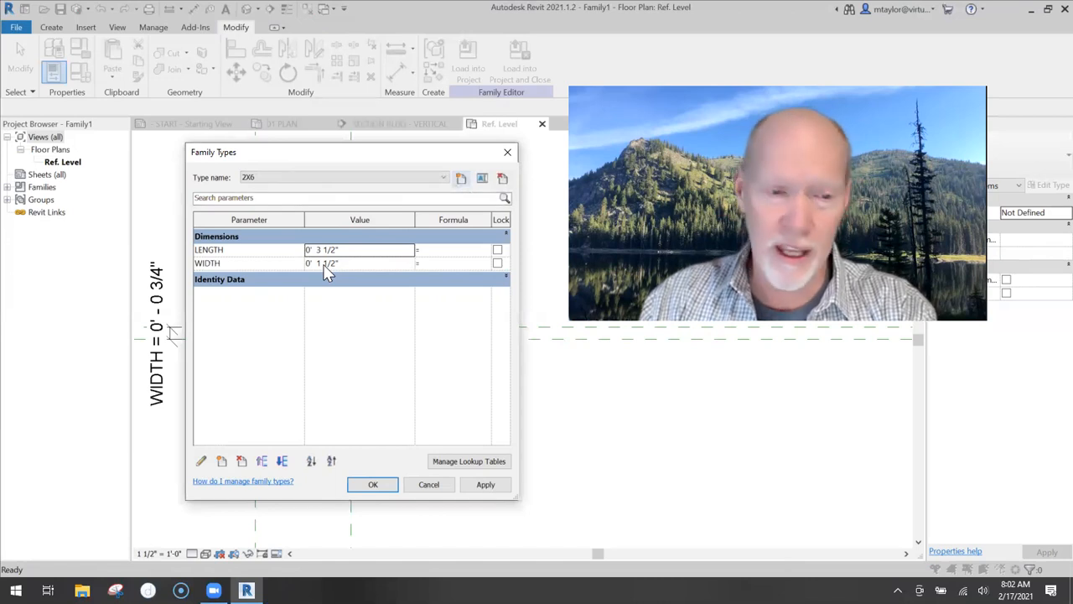
{"action": "left_click", "coordinate": [319, 251]}
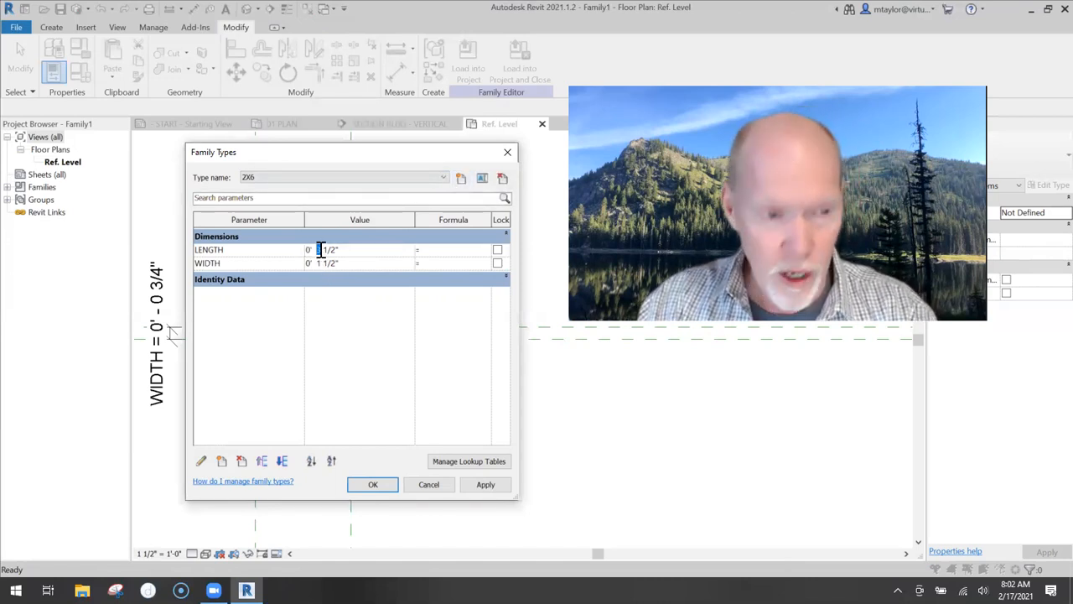
{"action": "type", "text": "5"}
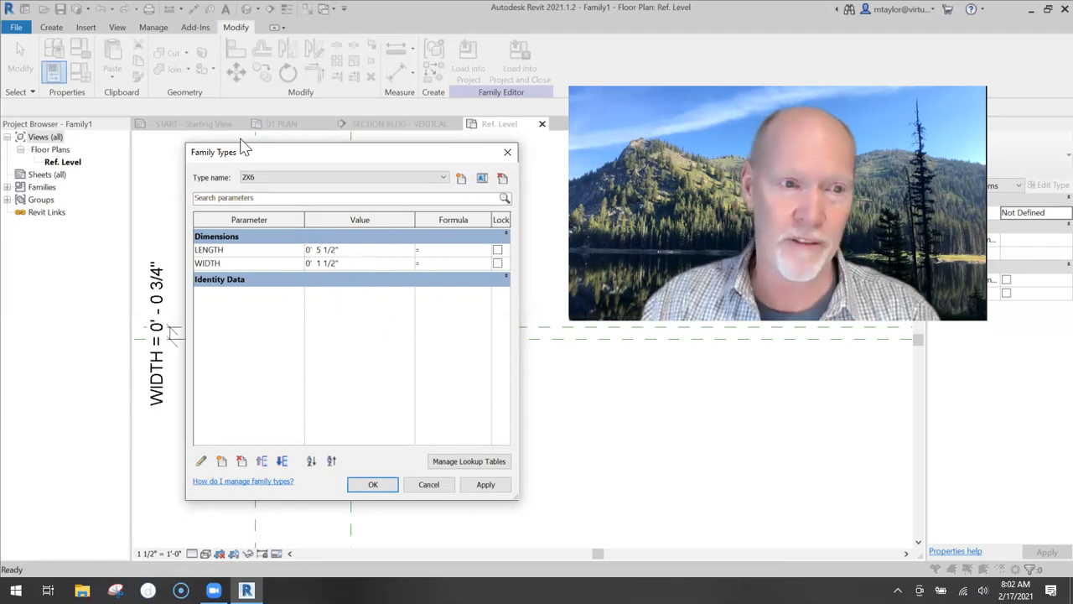
Switch to the 2X4 type and back to 2X6 to compare their LENGTH and WIDTH values
{"action": "left_click", "coordinate": [445, 177]}
{"action": "left_click", "coordinate": [260, 195]}
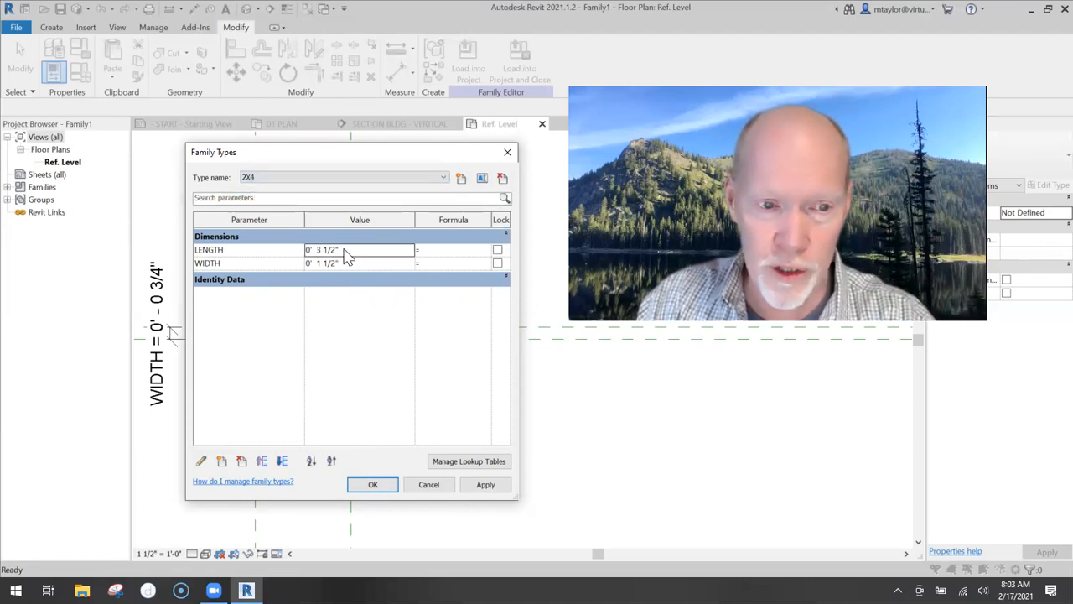
{"action": "left_click", "coordinate": [445, 178]}
{"action": "left_click", "coordinate": [265, 197]}
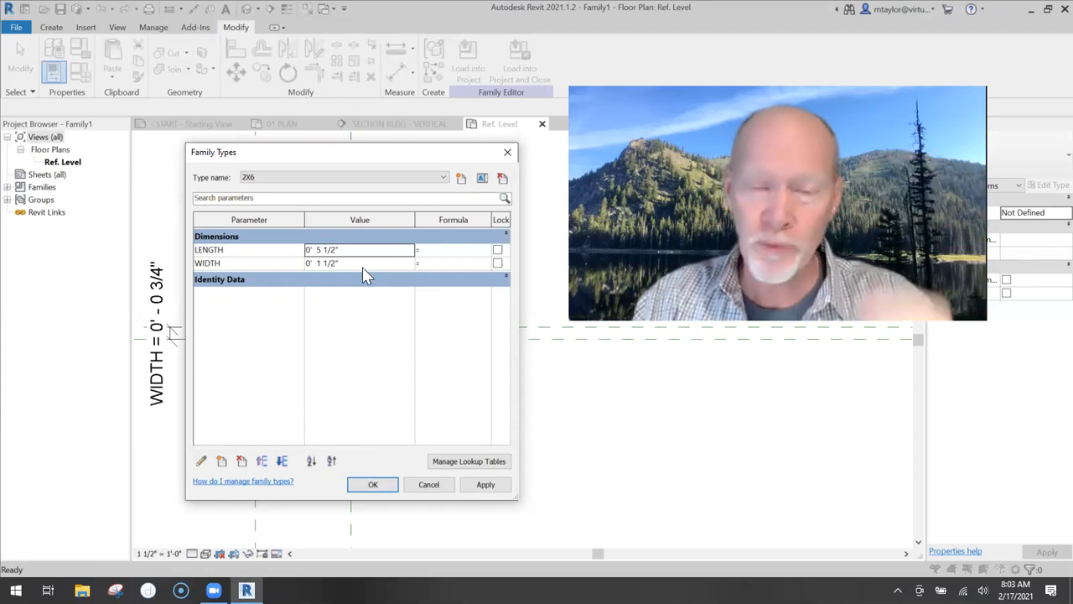
Create a family type named 2X8 and set its LENGTH to 7 1/4"
{"action": "left_click", "coordinate": [461, 178]}
{"action": "type", "text": "2X8"}
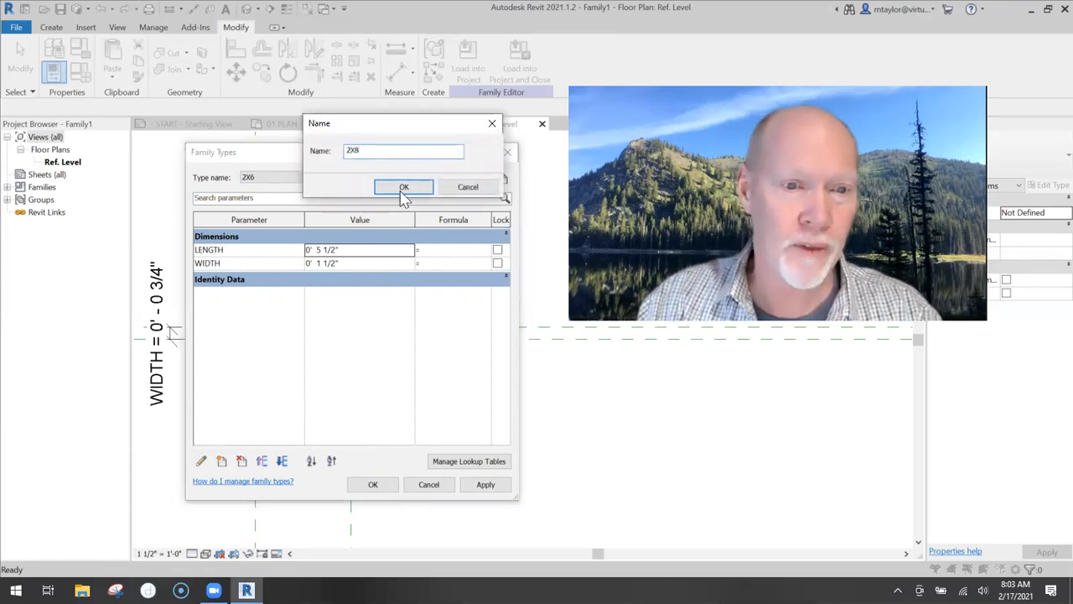
{"action": "left_click", "coordinate": [403, 187]}
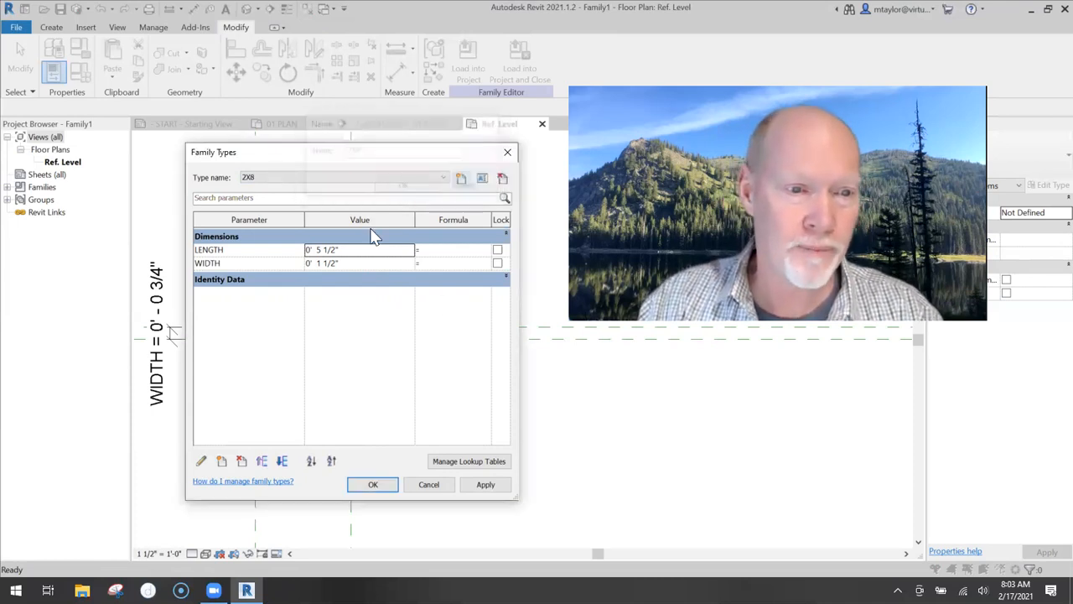
{"action": "double_click", "coordinate": [319, 249]}
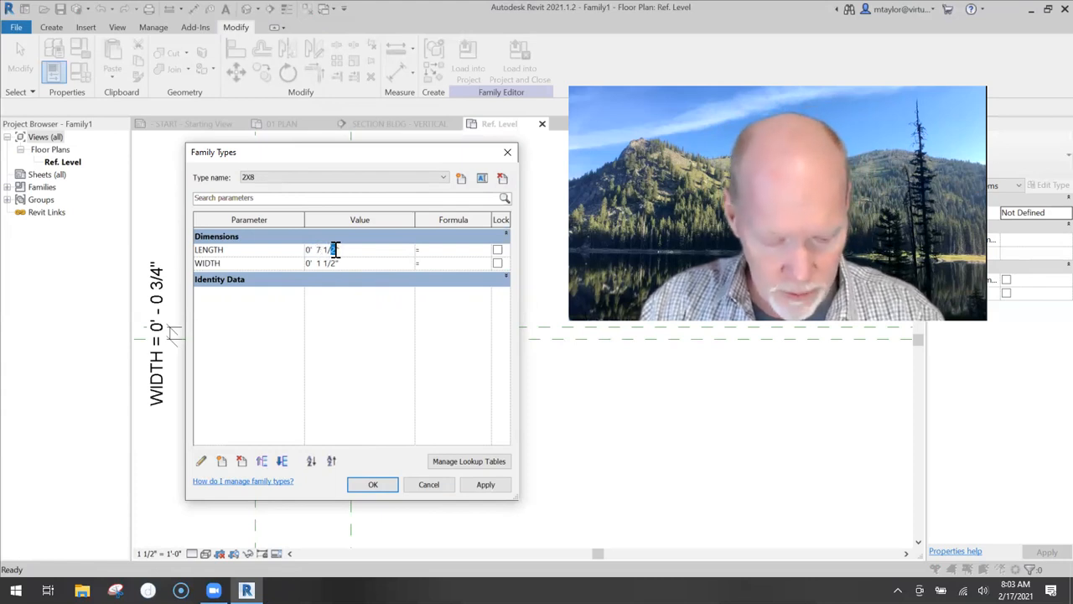
Create a family type named 2X10 and set its LENGTH to 9 1/4"
{"action": "left_click", "coordinate": [462, 178]}
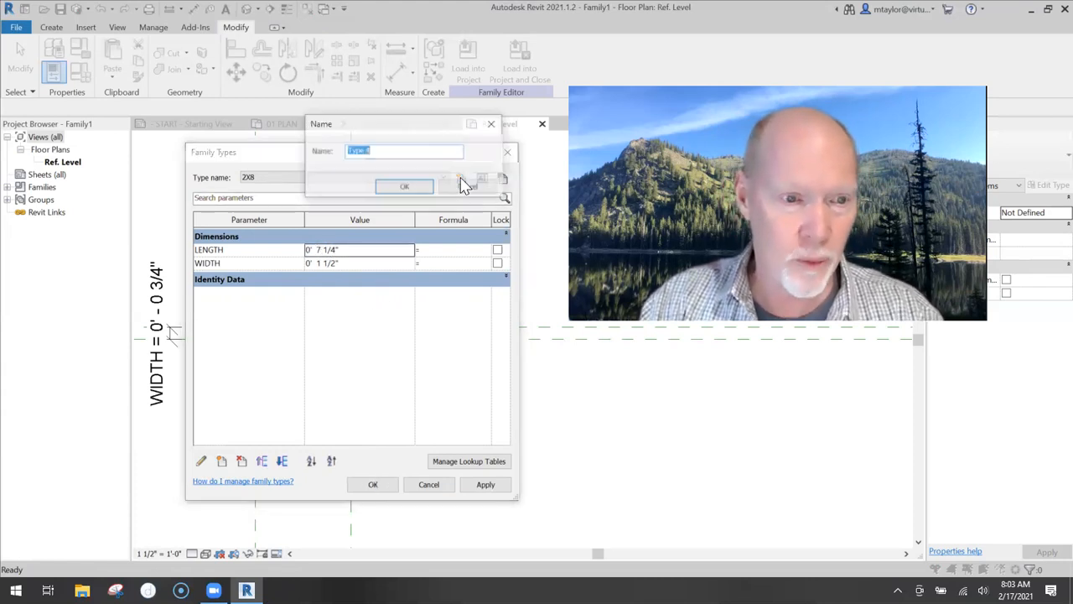
{"action": "type", "text": "2X10"}
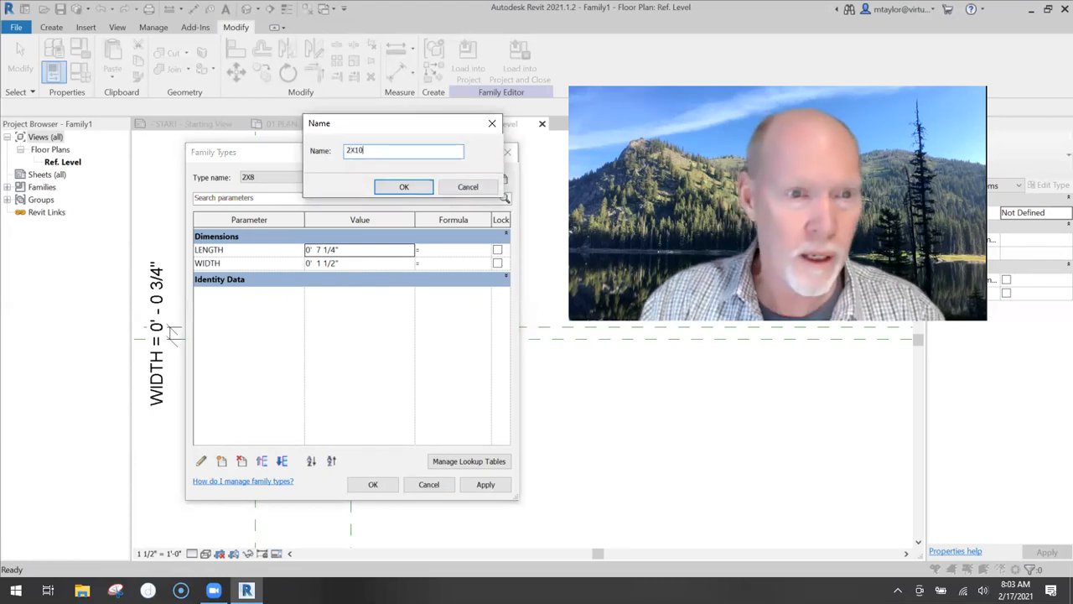
{"action": "left_click", "coordinate": [404, 187]}
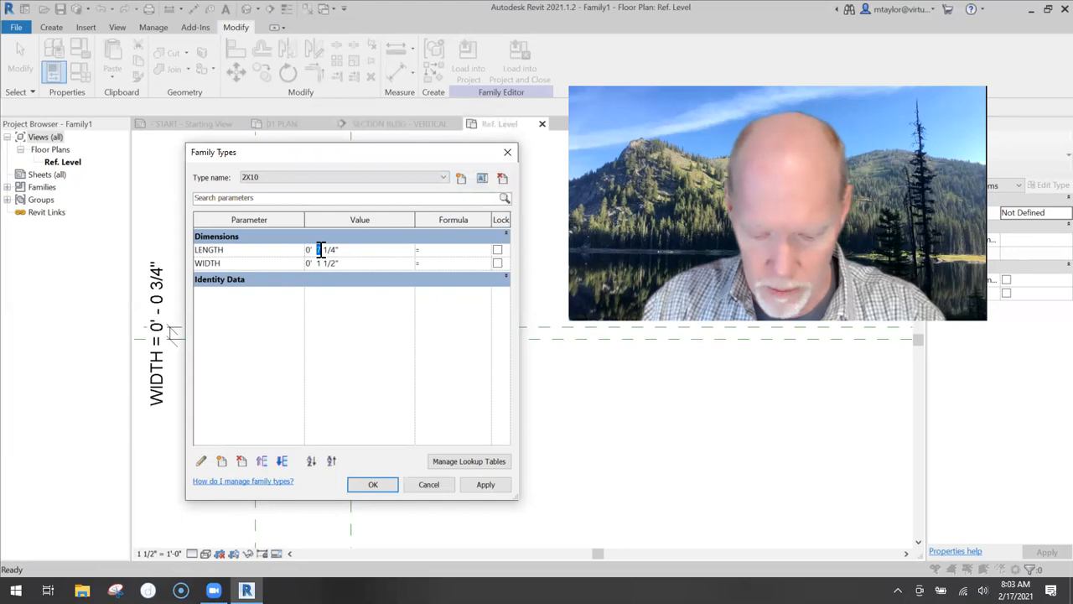
Create a family type named 2X12 and set its LENGTH to 11 1/4"
{"action": "left_click", "coordinate": [461, 178]}
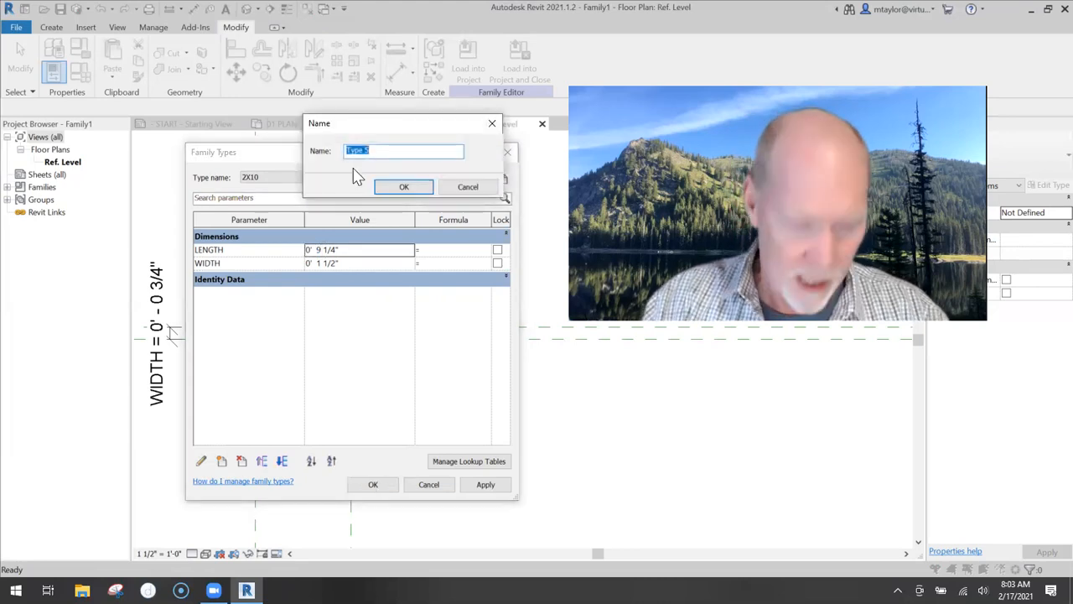
{"action": "type", "text": "2X12"}
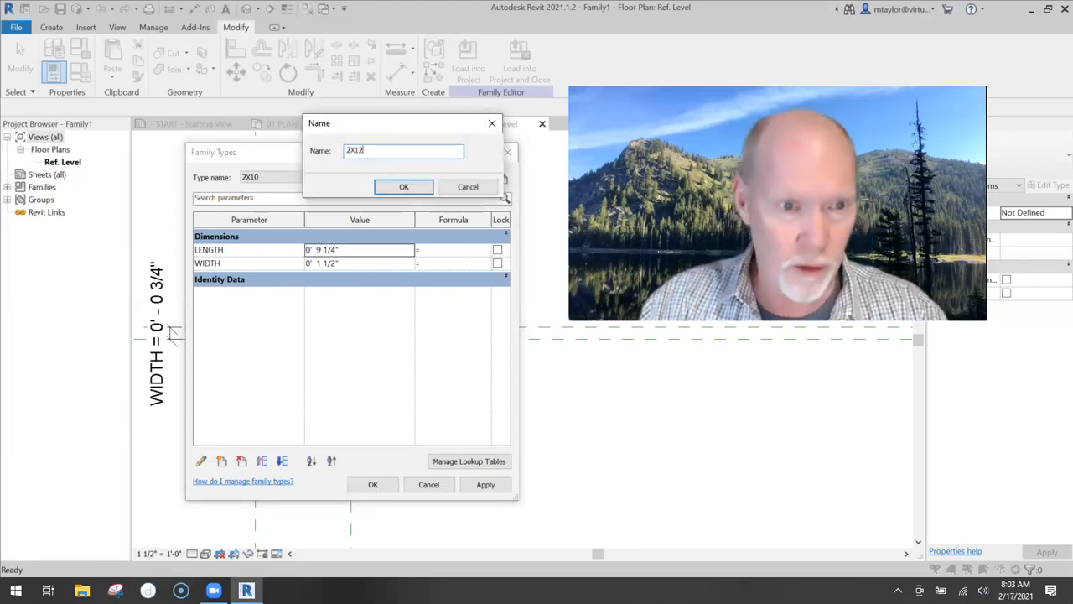
{"action": "left_click", "coordinate": [403, 186]}
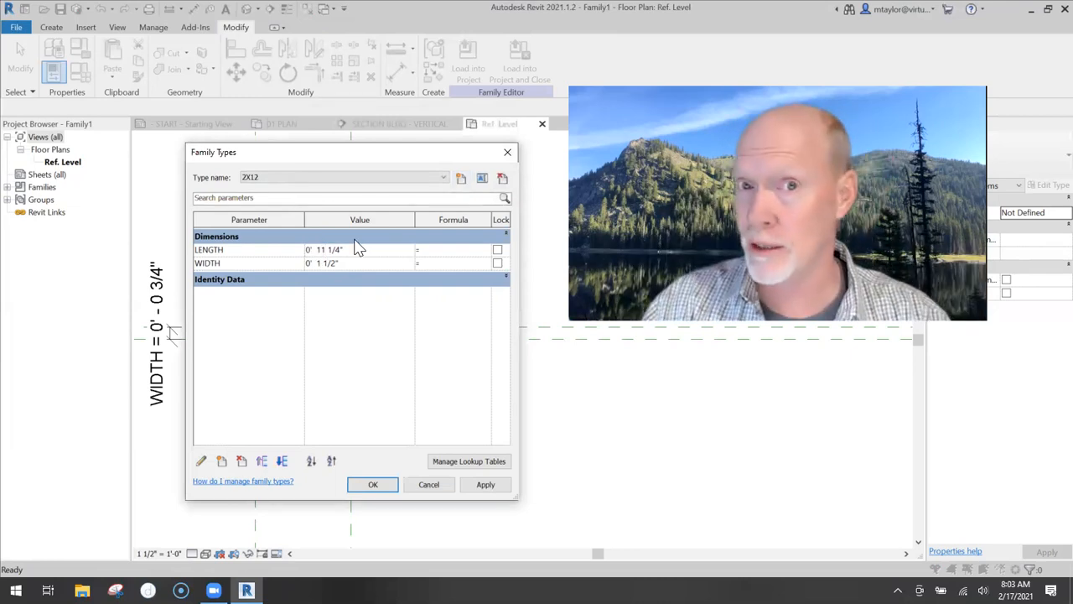
Apply the 2X12 type to check how the lumber geometry flexes
{"action": "left_click", "coordinate": [444, 179]}
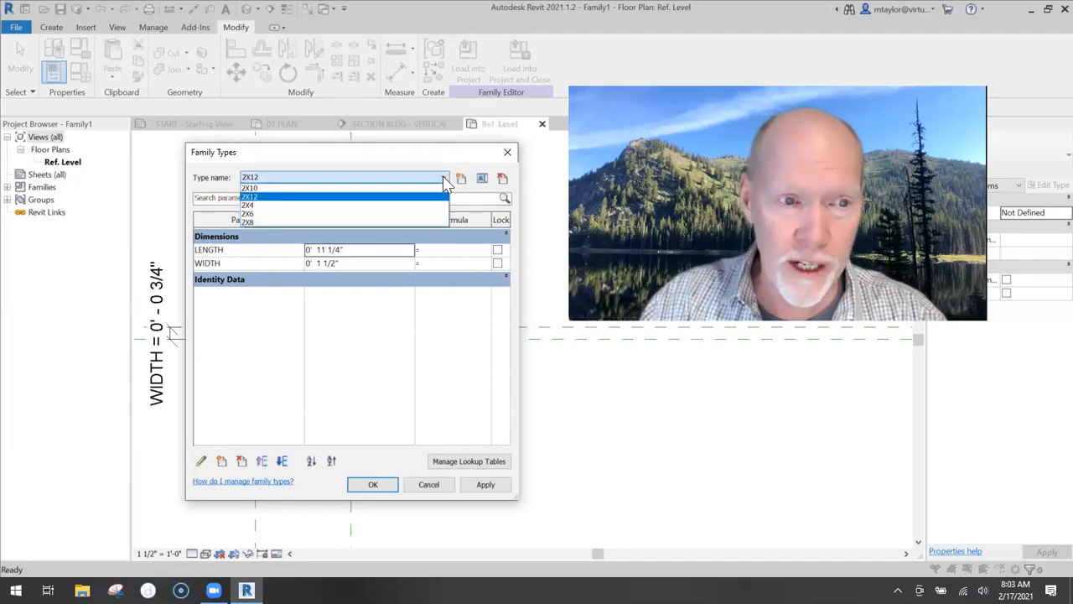
{"action": "left_click", "coordinate": [262, 198]}
{"action": "left_click", "coordinate": [486, 483]}
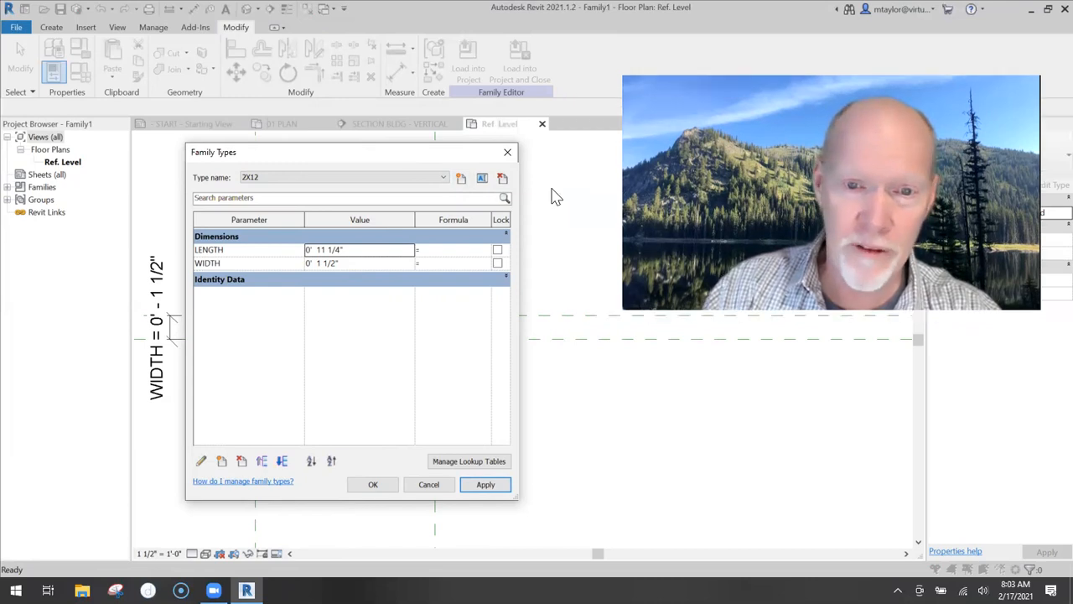
Apply the 2X4 type as the current family type and close the family types dialog
{"action": "left_click_drag", "start_coordinate": [398, 164], "coordinate": [405, 155]}
{"action": "left_click", "coordinate": [449, 168]}
{"action": "left_click", "coordinate": [251, 201]}
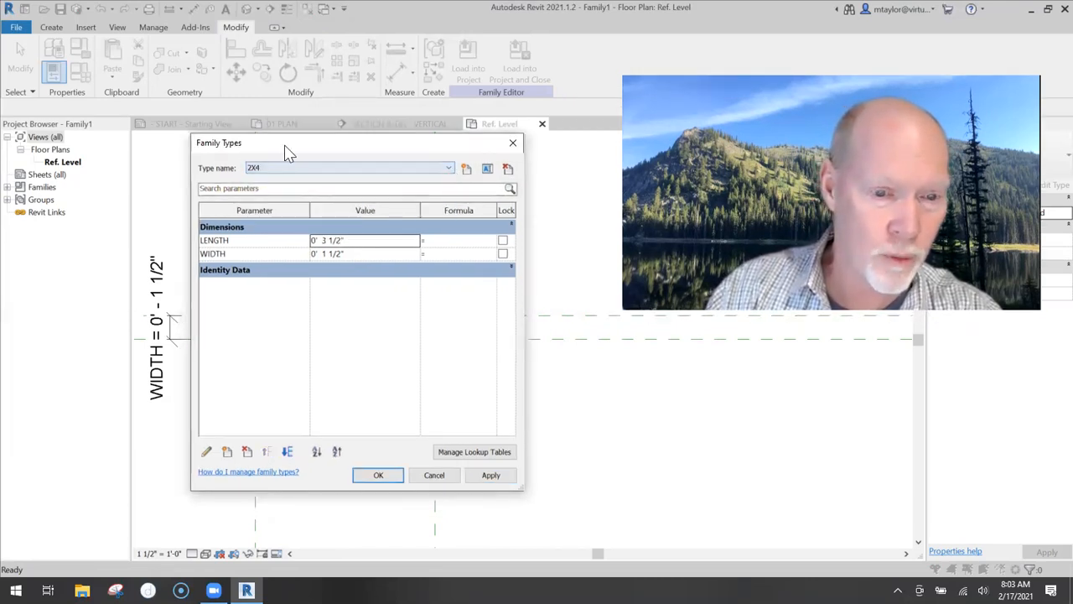
{"action": "left_click_drag", "start_coordinate": [287, 149], "coordinate": [555, 191]}
{"action": "left_click", "coordinate": [760, 517]}
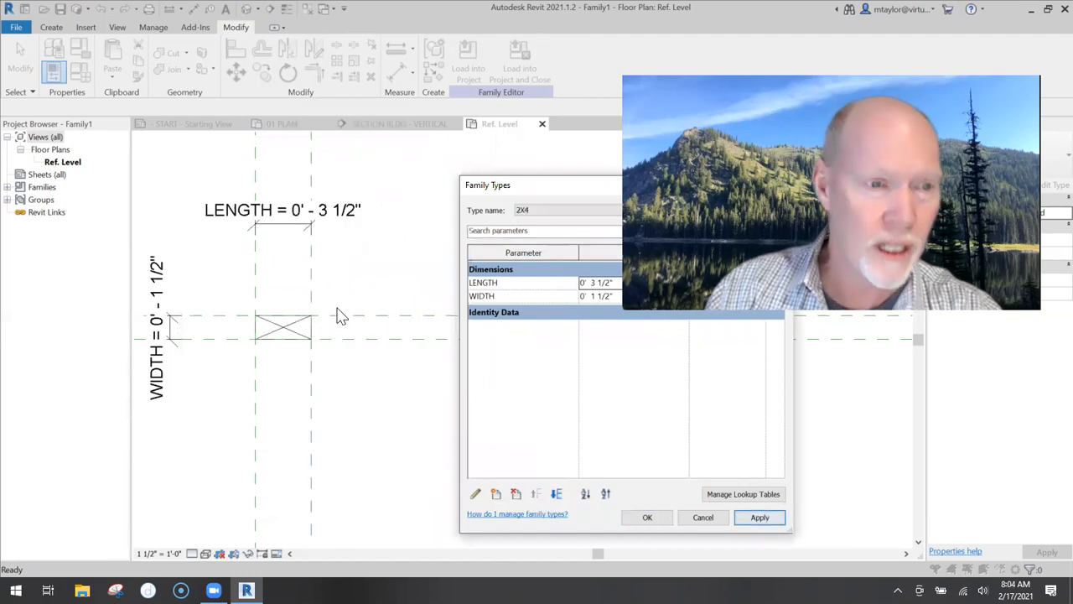
{"action": "left_click", "coordinate": [650, 518]}
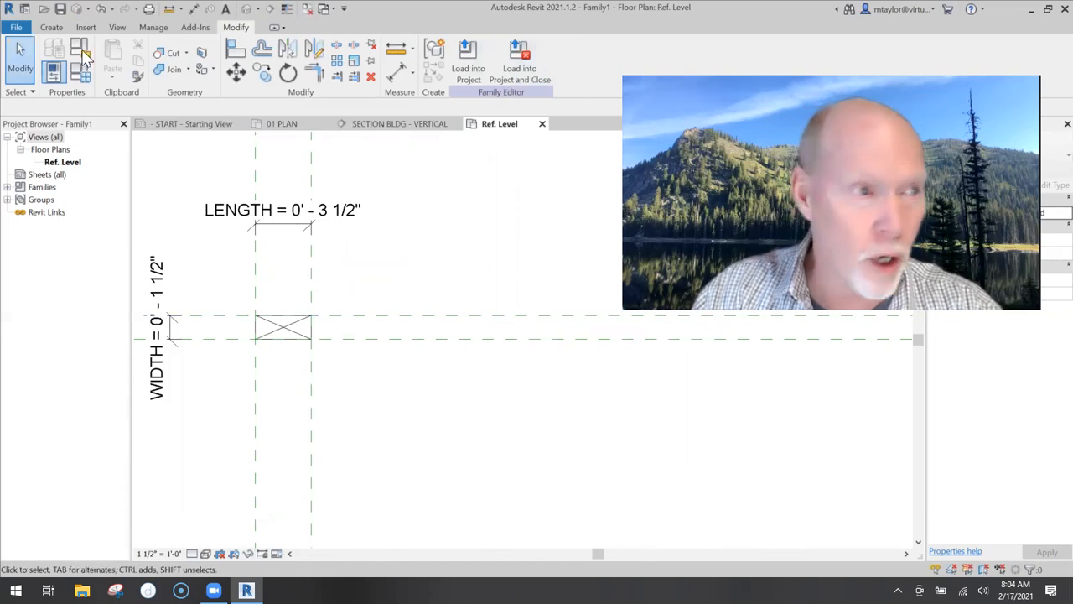
Save the family to the Desktop as 2X DIMENSIONAL LUMBER and load it into the project
{"action": "left_click", "coordinate": [60, 8]}
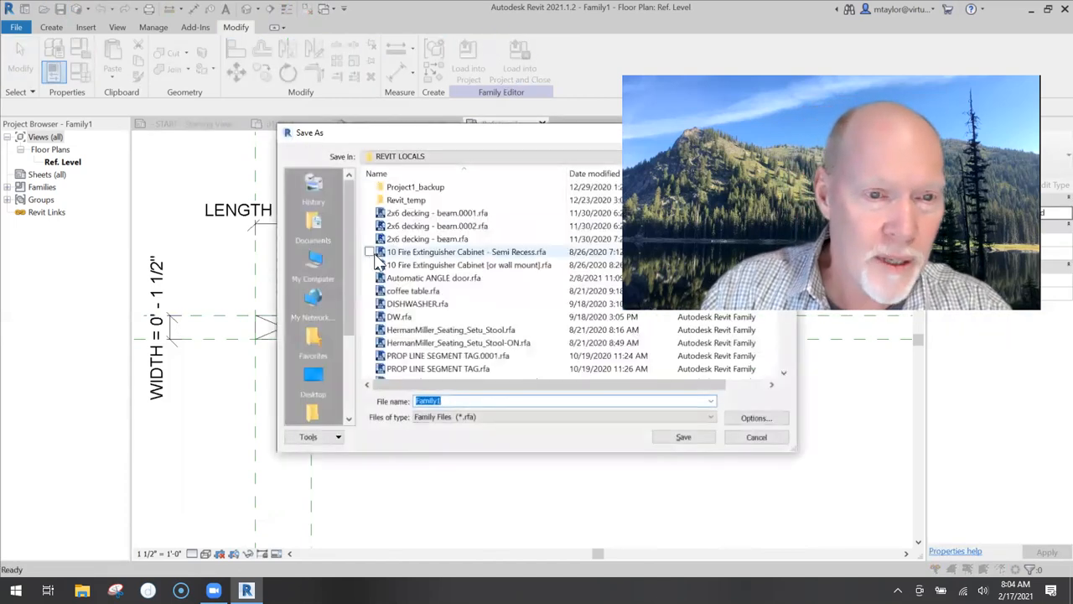
{"action": "left_click", "coordinate": [313, 375]}
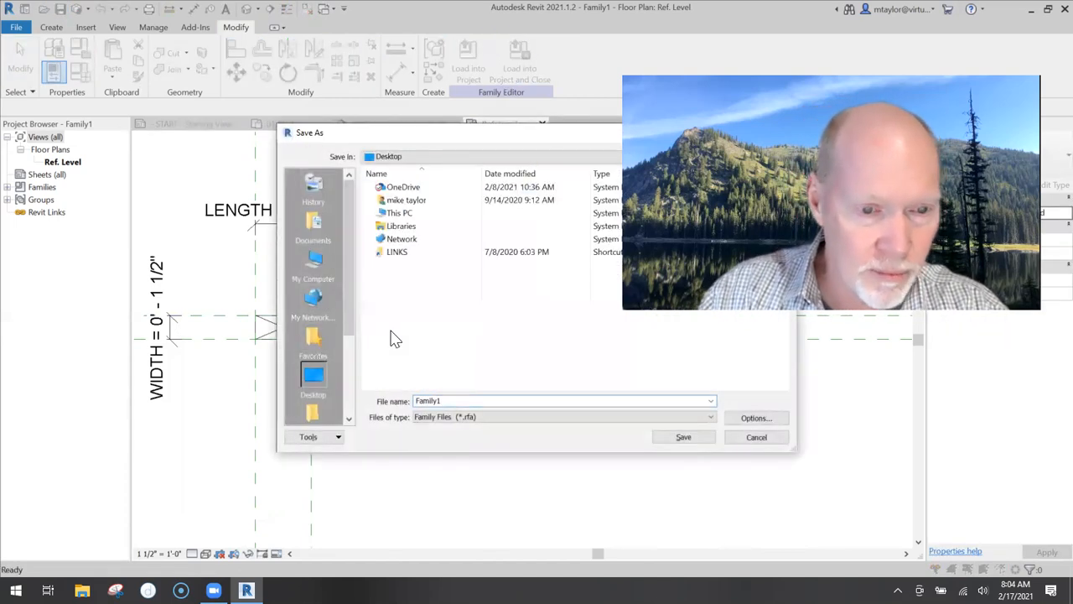
{"action": "double_click", "coordinate": [480, 403]}
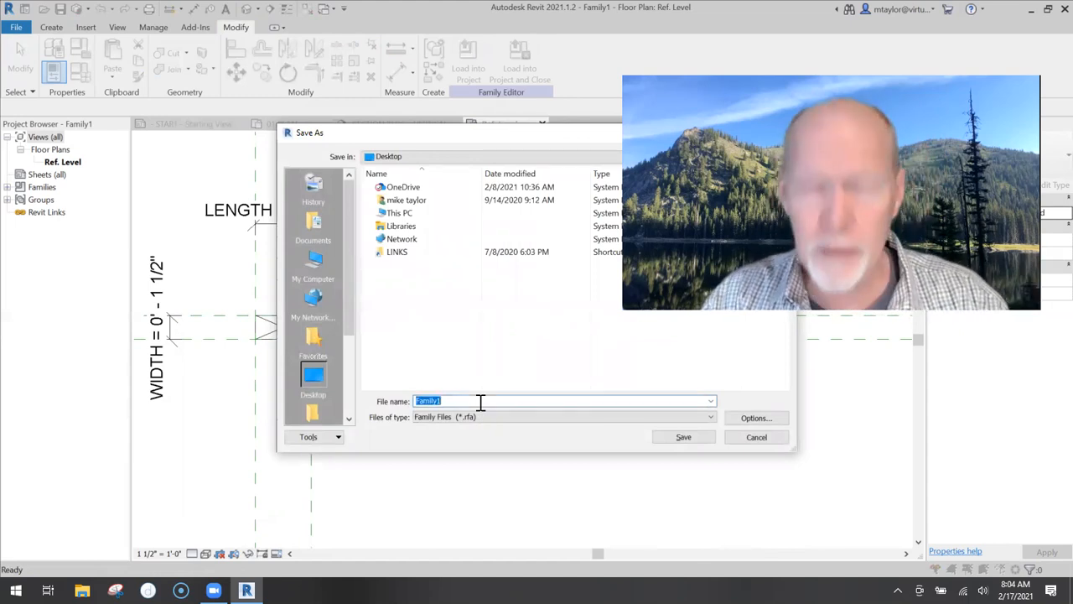
{"action": "type", "text": "2X DIMENSIONAL LUMBER"}
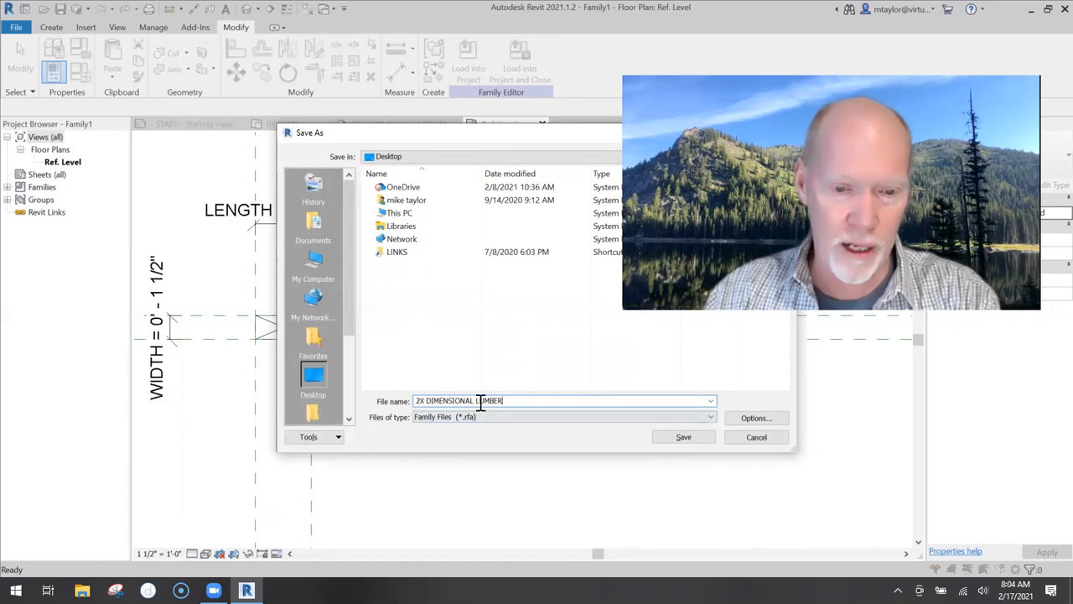
{"action": "left_click", "coordinate": [681, 441]}
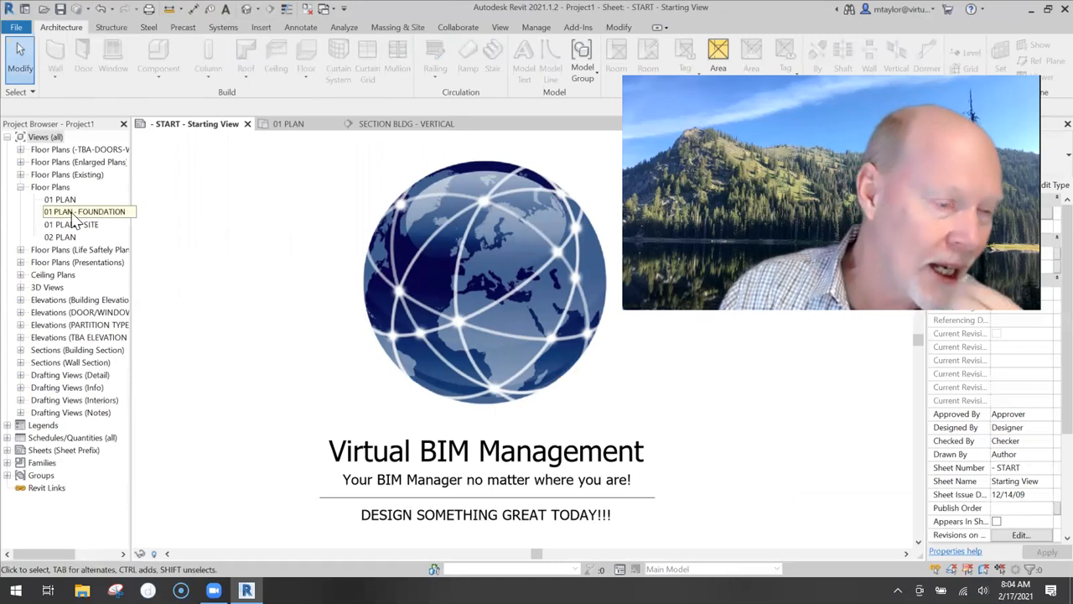
Switch to the SECTION BLDG - VERTICAL view at the exterior wall beside the sloped canopy
{"action": "key", "text": "ctrl+Tab"}
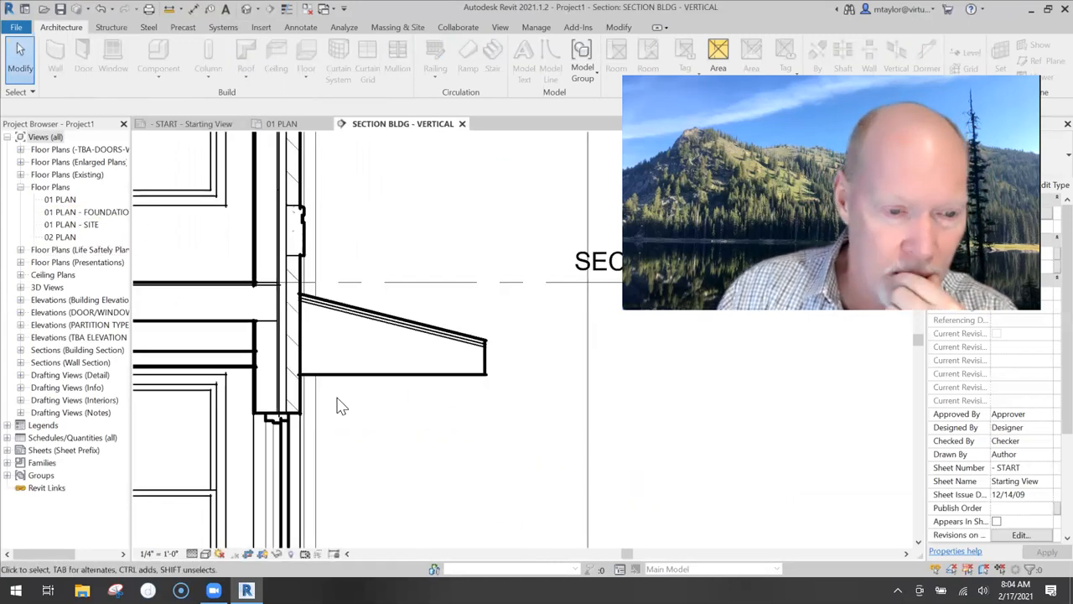
{"action": "scroll", "coordinate": [424, 448], "scroll_direction": "up", "scroll_amount": 3}
{"action": "scroll", "coordinate": [329, 310], "scroll_direction": "up", "scroll_amount": 1}
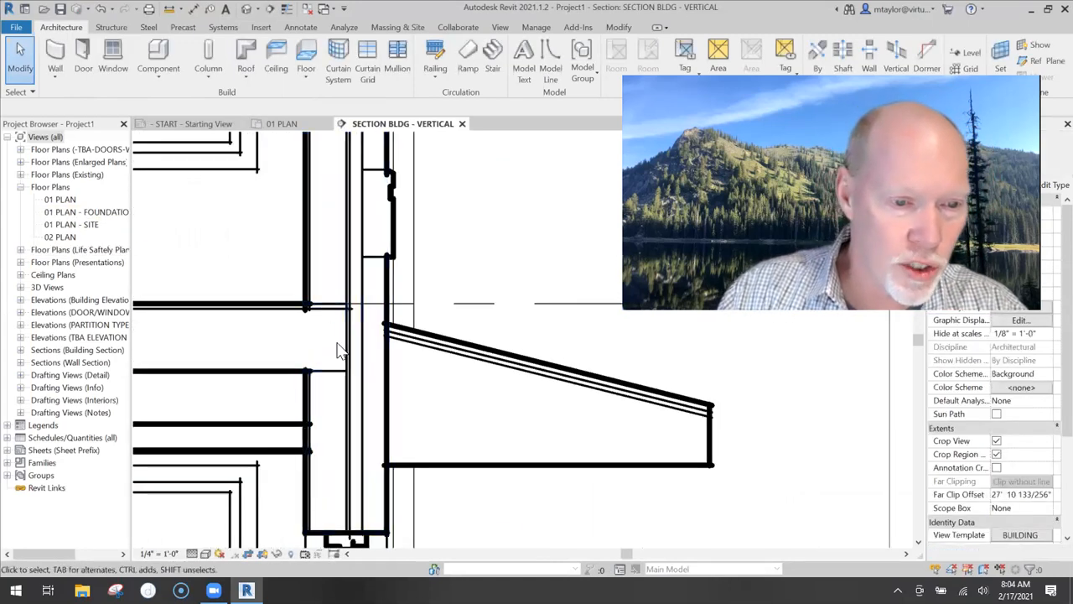
{"action": "middle_click_drag", "start_coordinate": [492, 264], "coordinate": [522, 265]}
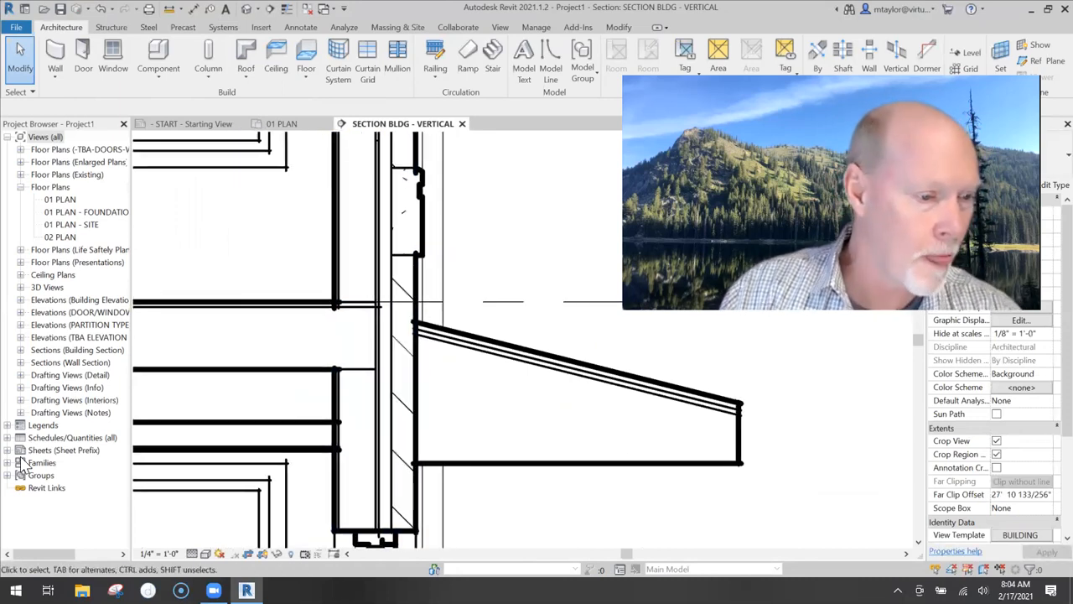
Expand the project's Detail Items families to list the types of 2X DIMENSIONAL LUMBER
{"action": "left_click", "coordinate": [8, 463]}
{"action": "scroll", "coordinate": [31, 249], "scroll_direction": "down", "scroll_amount": 1}
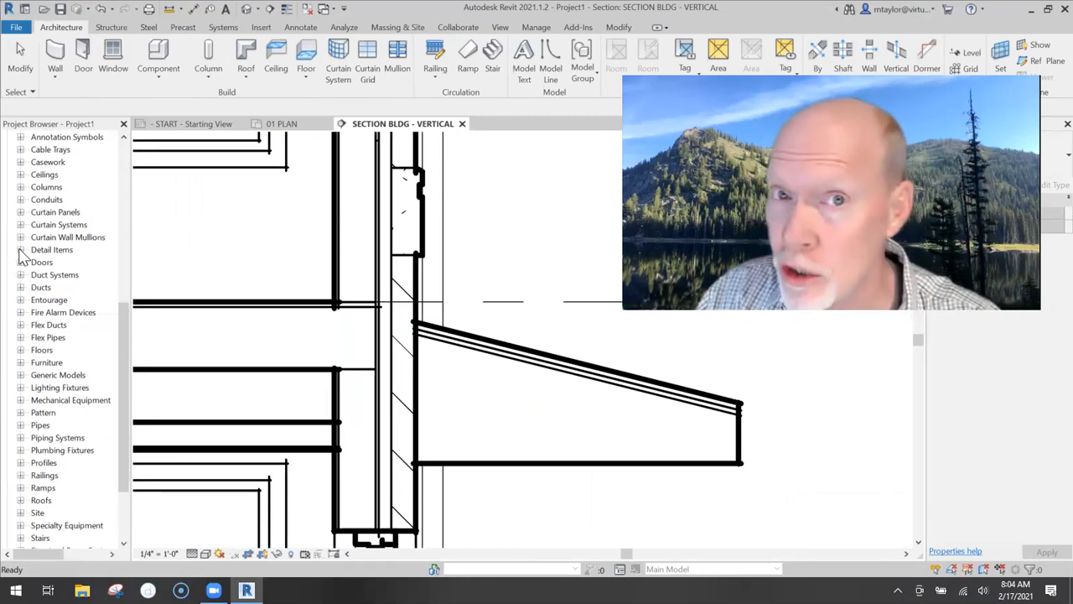
{"action": "left_click", "coordinate": [20, 250]}
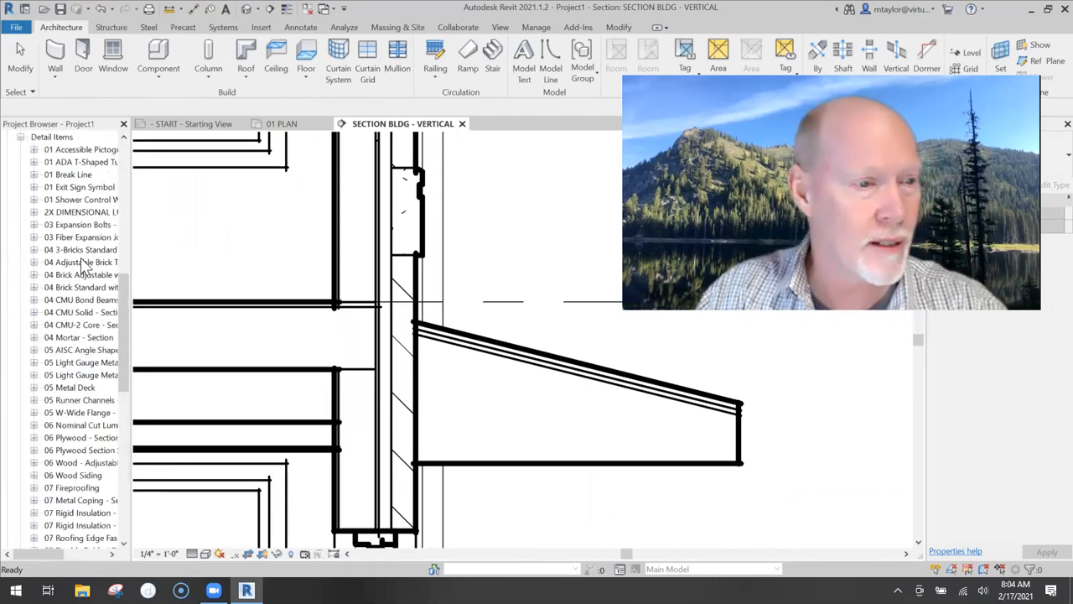
{"action": "left_click_drag", "start_coordinate": [132, 252], "coordinate": [165, 252]}
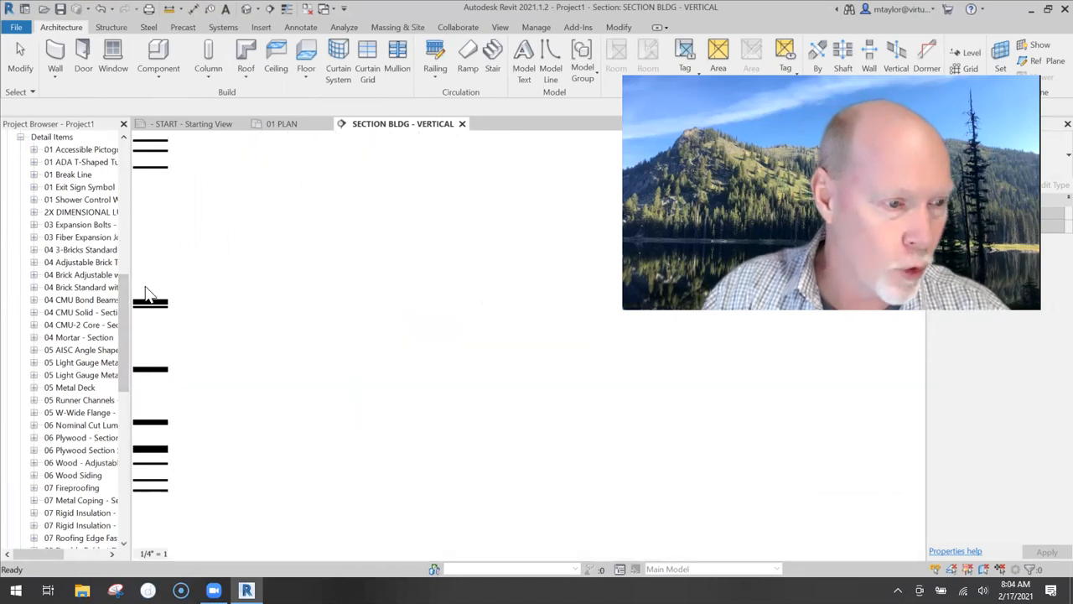
{"action": "left_click", "coordinate": [34, 212]}
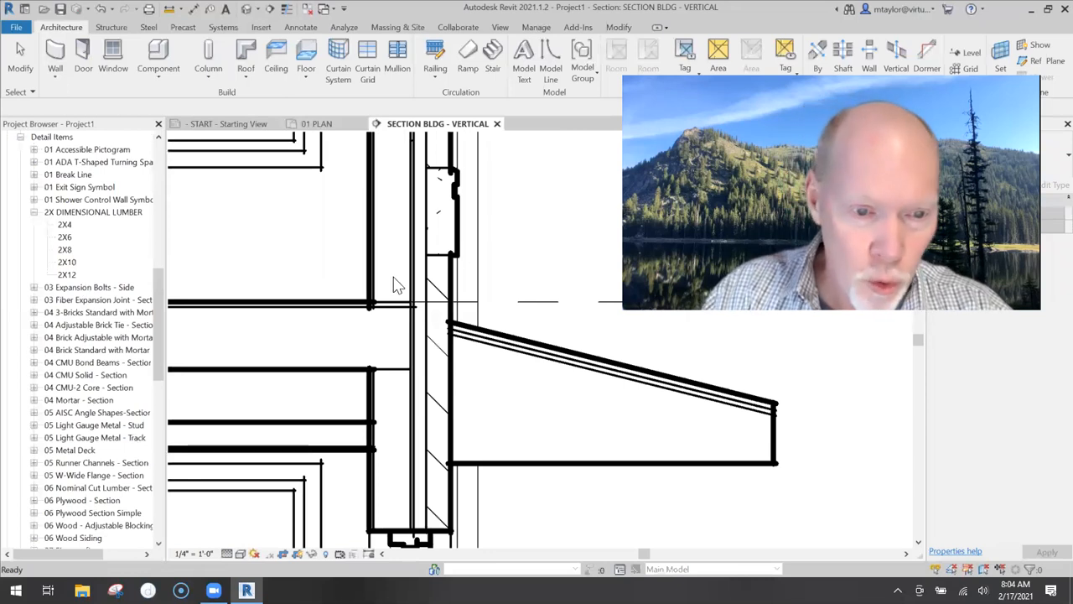
Place a 2X6 lumber detail item, rotated to lie flat, in the wall's stud layer on the upper floor line
{"action": "left_click", "coordinate": [65, 237]}
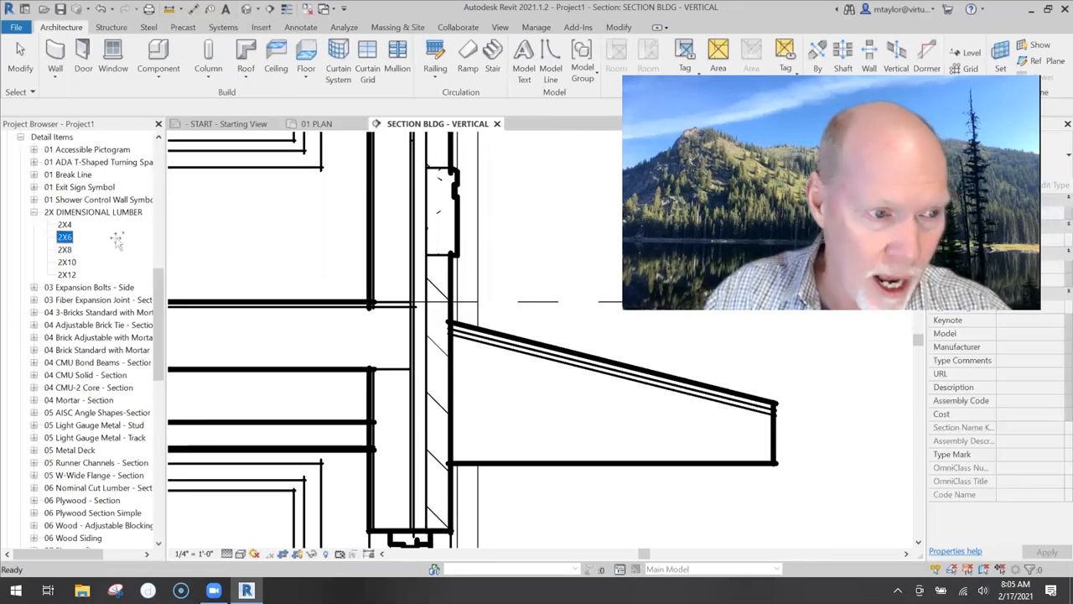
{"action": "left_click_drag", "start_coordinate": [260, 224], "coordinate": [266, 230]}
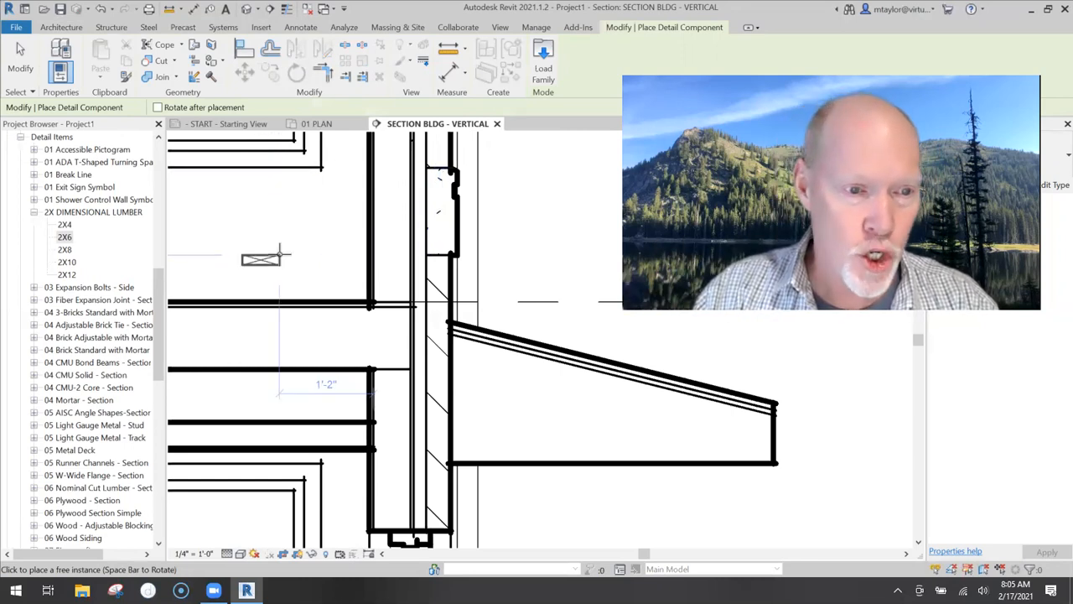
{"action": "key", "text": "space"}
{"action": "key", "text": "space"}
{"action": "key", "text": "space"}
{"action": "key", "text": "space"}
{"action": "key", "text": "space"}
{"action": "key", "text": "space"}
{"action": "key", "text": "space"}
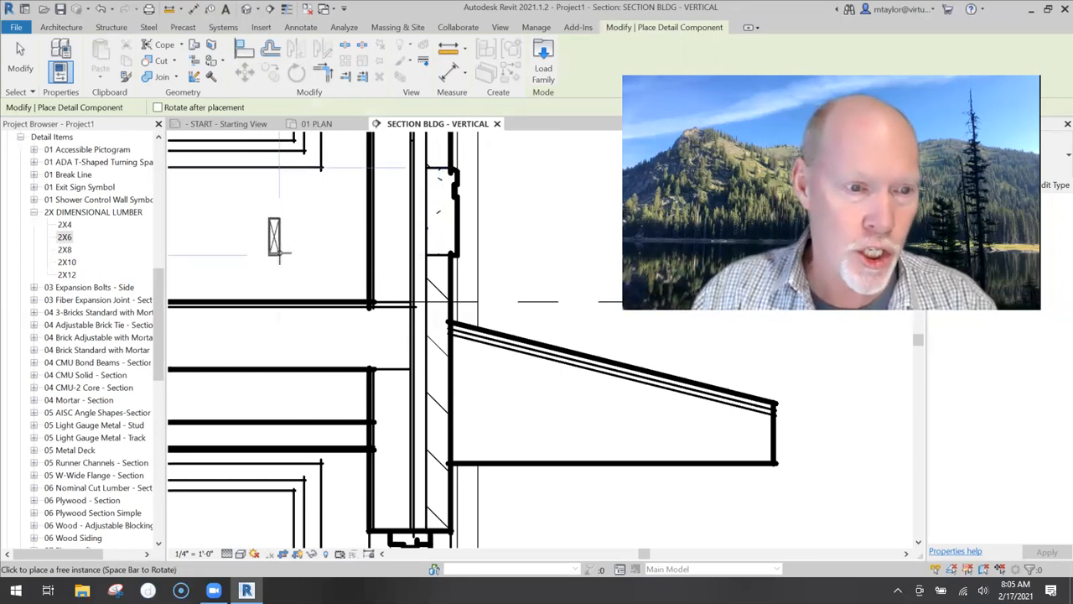
{"action": "key", "text": "space"}
{"action": "key", "text": "space"}
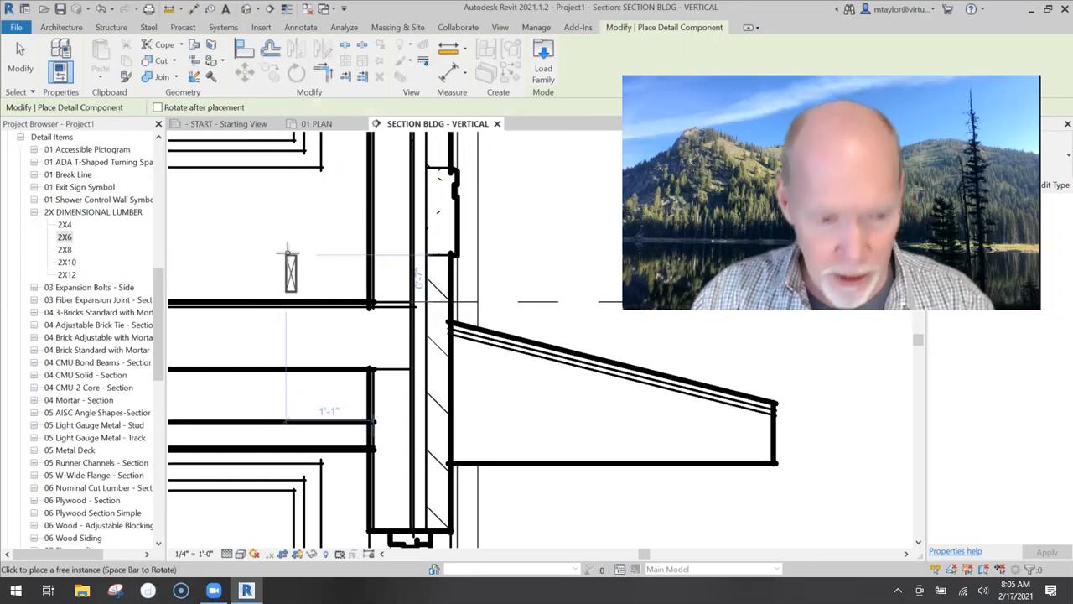
{"action": "key", "text": "space"}
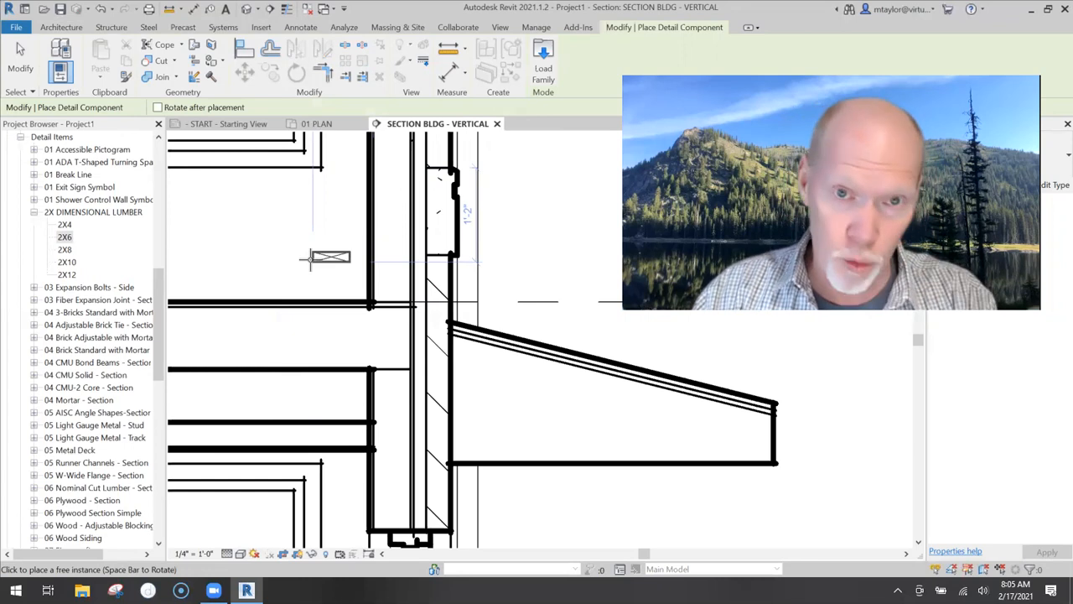
{"action": "scroll", "coordinate": [350, 297], "scroll_direction": "up", "scroll_amount": 5}
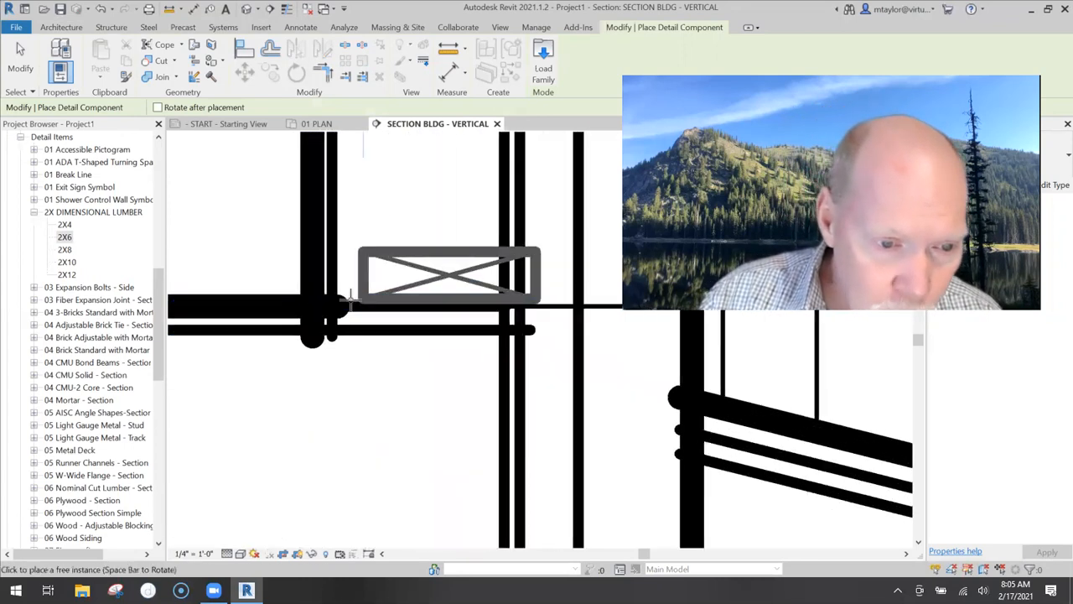
Place a second flat 2X6 in the stud layer, directly beneath the lower horizontal line of the floor structure
{"action": "scroll", "coordinate": [351, 298], "scroll_direction": "down", "scroll_amount": 1}
{"action": "scroll", "coordinate": [268, 205], "scroll_direction": "down", "scroll_amount": 4}
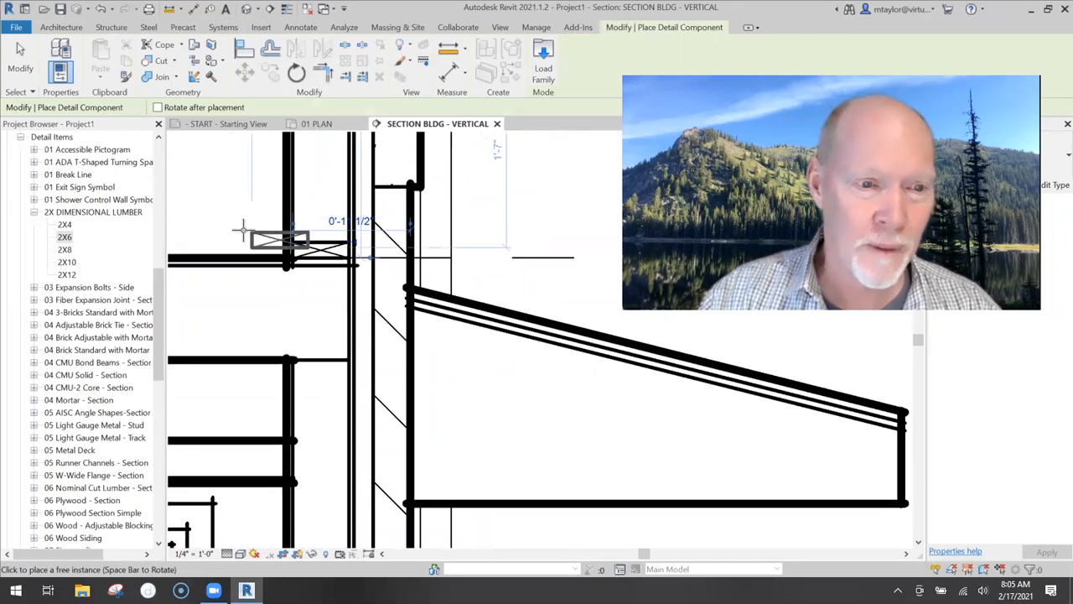
{"action": "scroll", "coordinate": [243, 231], "scroll_direction": "down", "scroll_amount": 2}
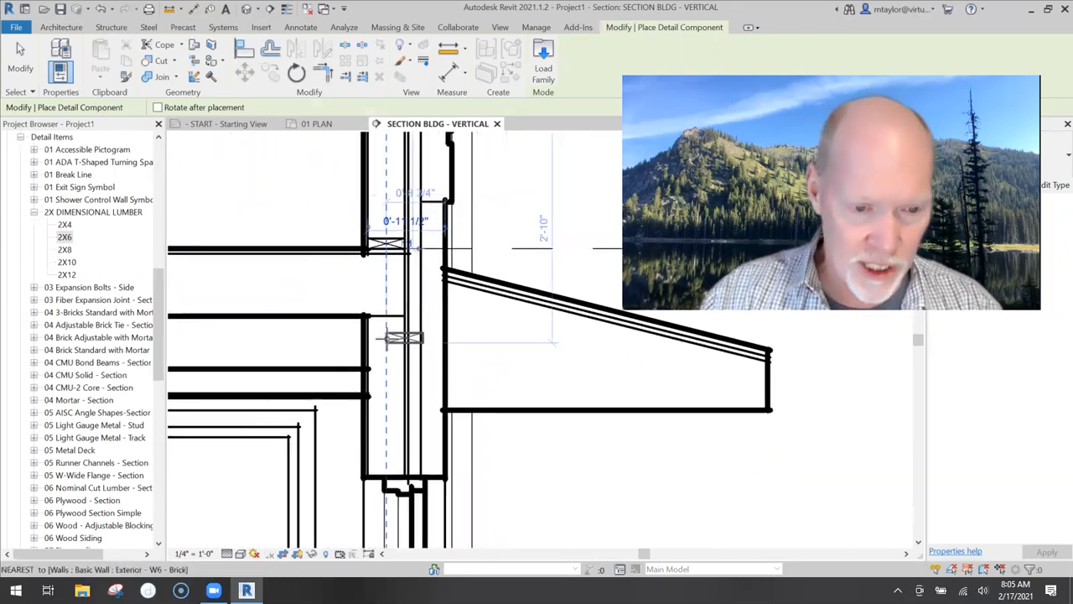
{"action": "scroll", "coordinate": [386, 333], "scroll_direction": "up", "scroll_amount": 4}
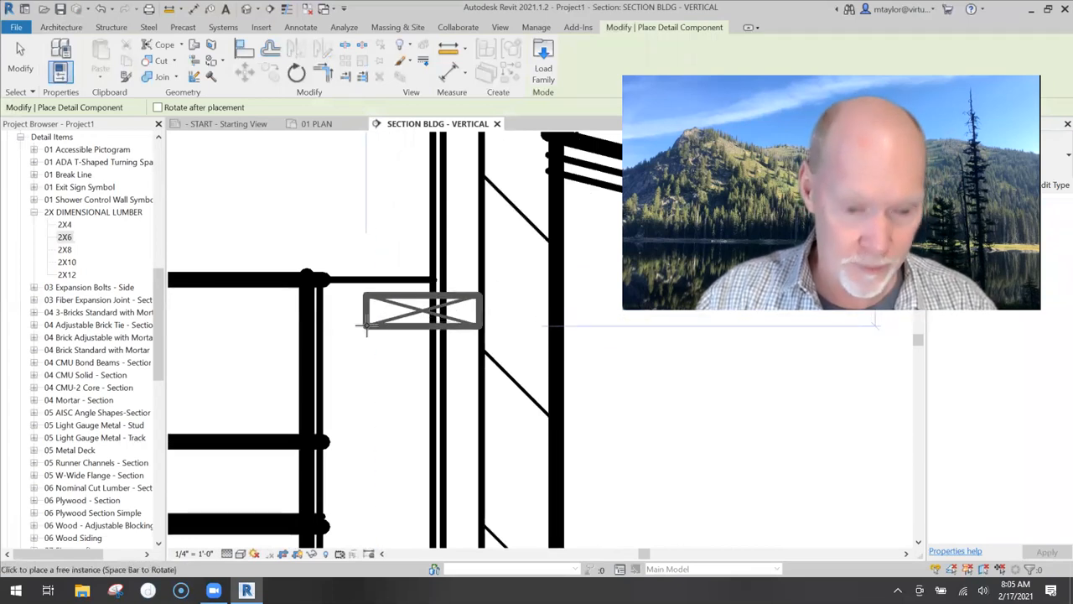
{"action": "scroll", "coordinate": [369, 277], "scroll_direction": "down", "scroll_amount": 3}
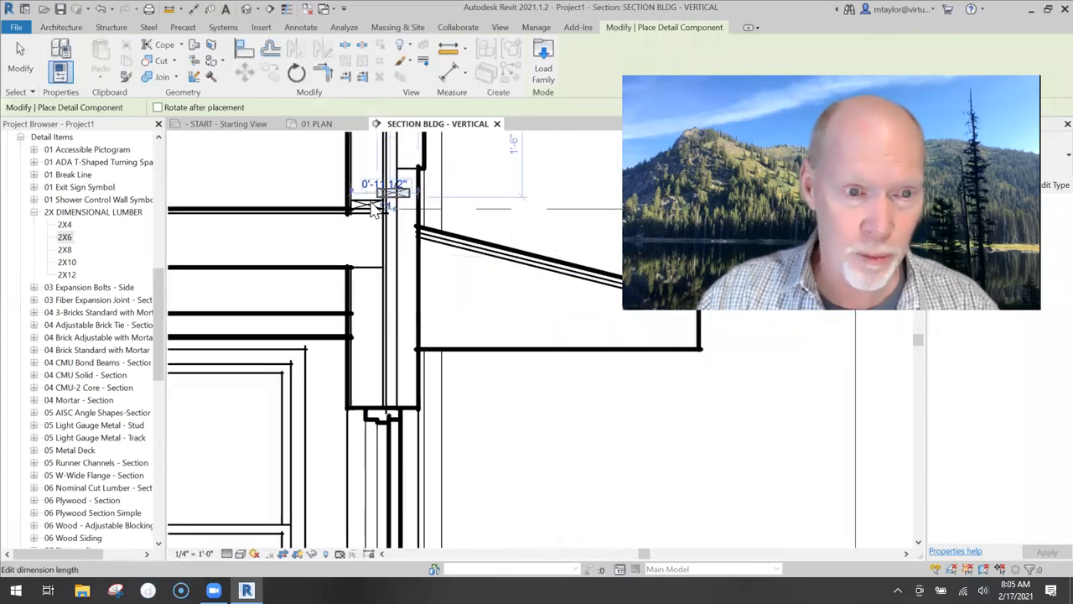
{"action": "key", "text": "space"}
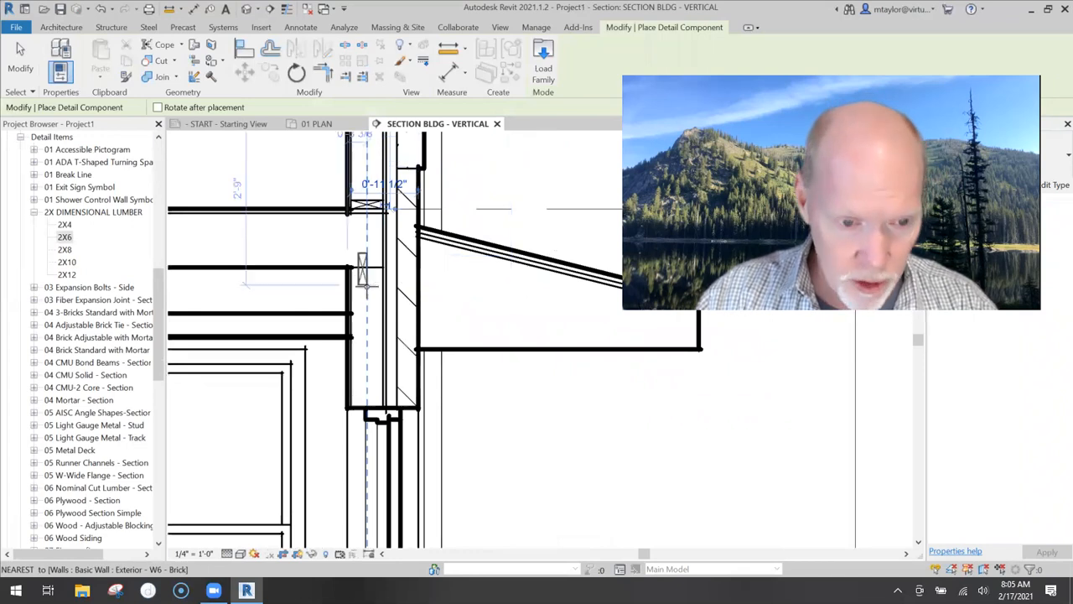
{"action": "scroll", "coordinate": [381, 210], "scroll_direction": "up", "scroll_amount": 4}
{"action": "key", "text": "space"}
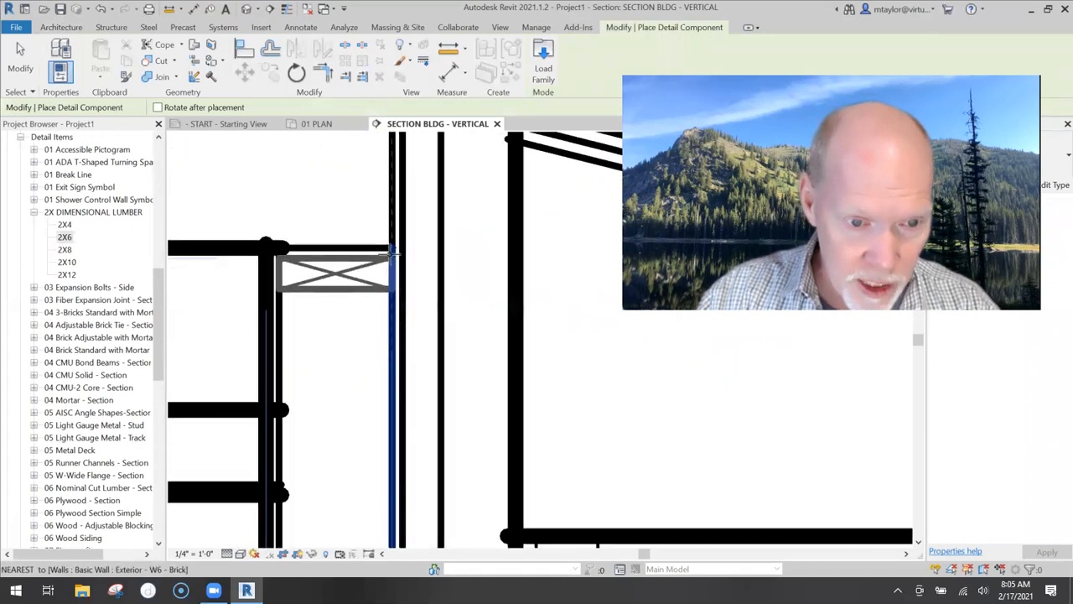
{"action": "left_click", "coordinate": [390, 248]}
{"action": "key", "text": "Escape"}
{"action": "key", "text": "Escape"}
{"action": "scroll", "coordinate": [364, 310], "scroll_direction": "down", "scroll_amount": 5}
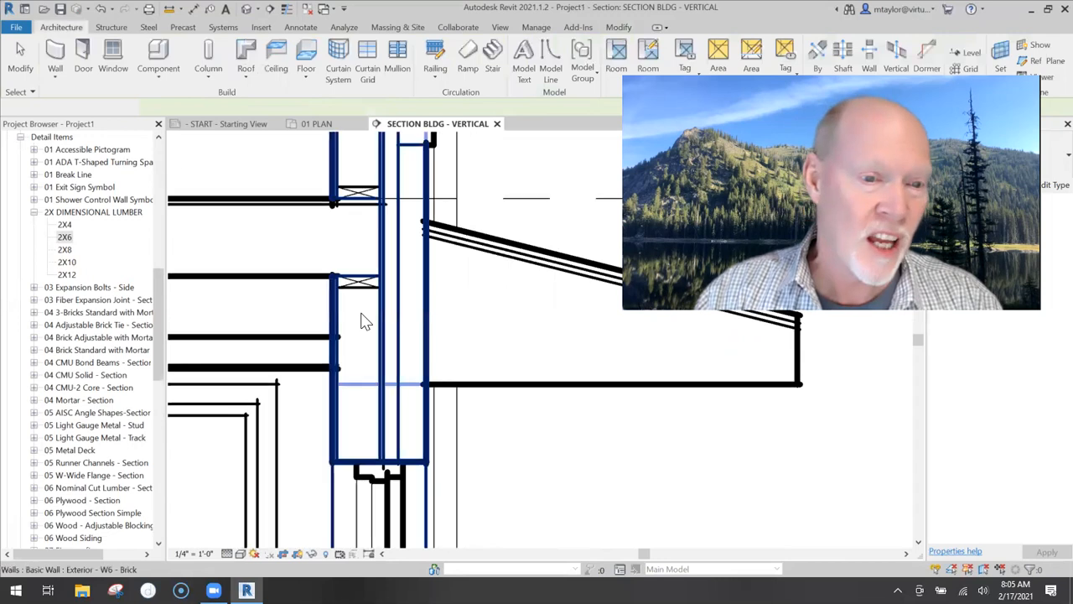
Place a third 2X6 detail item across the wall, below the second one
{"action": "left_click_drag", "start_coordinate": [63, 237], "coordinate": [354, 297]}
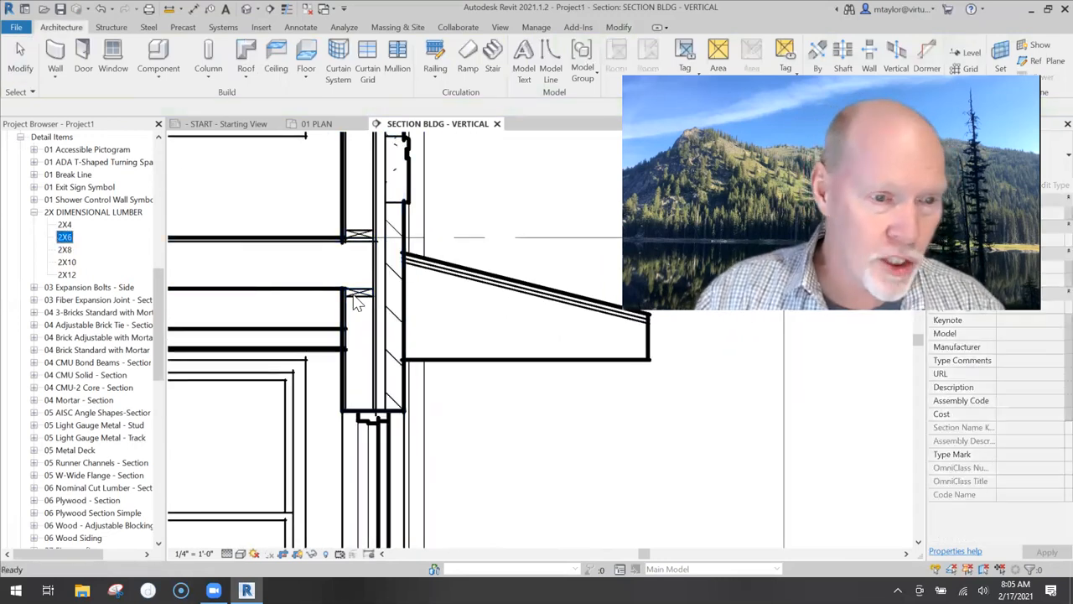
{"action": "left_click", "coordinate": [375, 326]}
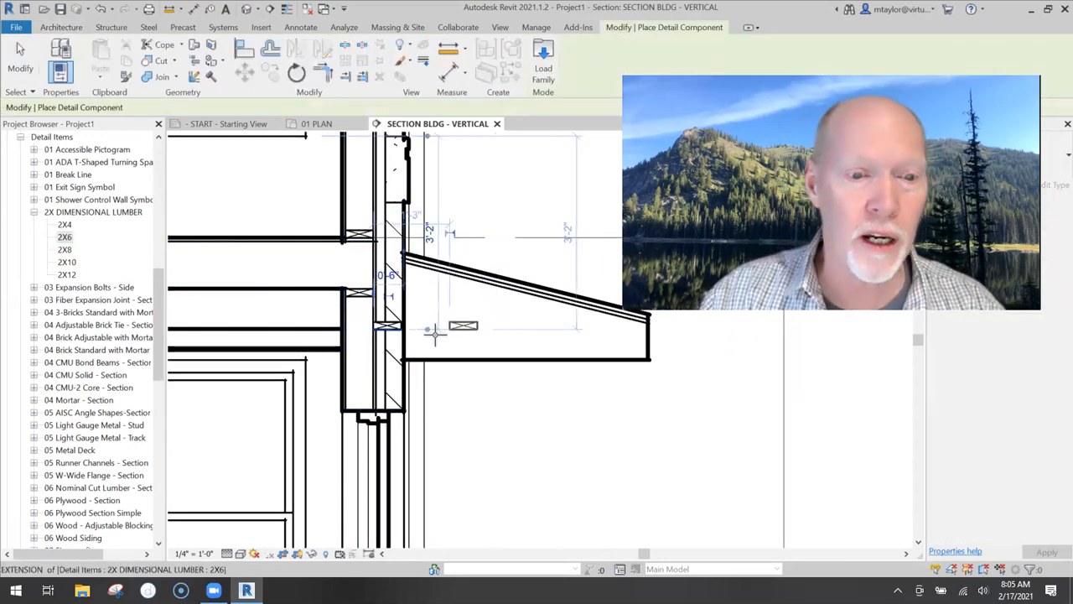
{"action": "key", "text": "Escape"}
{"action": "key", "text": "Escape"}
Move the third 2X6 into the stud layer, stacked directly beneath the second 2X6 as a double plate
{"action": "scroll", "coordinate": [377, 337], "scroll_direction": "up", "scroll_amount": 3}
{"action": "left_click_drag", "start_coordinate": [395, 309], "coordinate": [339, 305]}
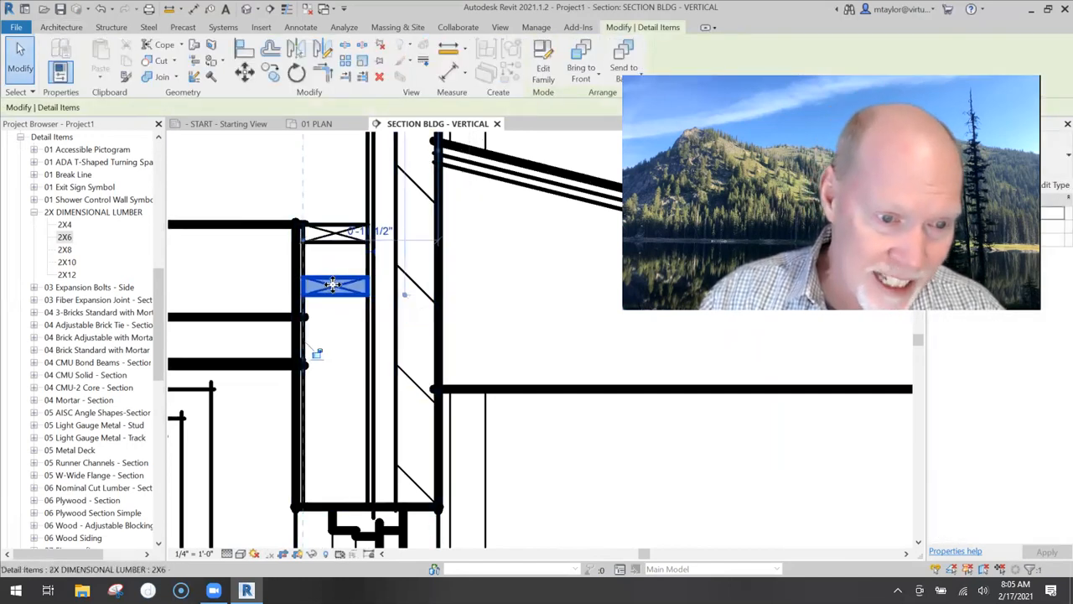
{"action": "left_click_drag", "start_coordinate": [333, 258], "coordinate": [333, 255]}
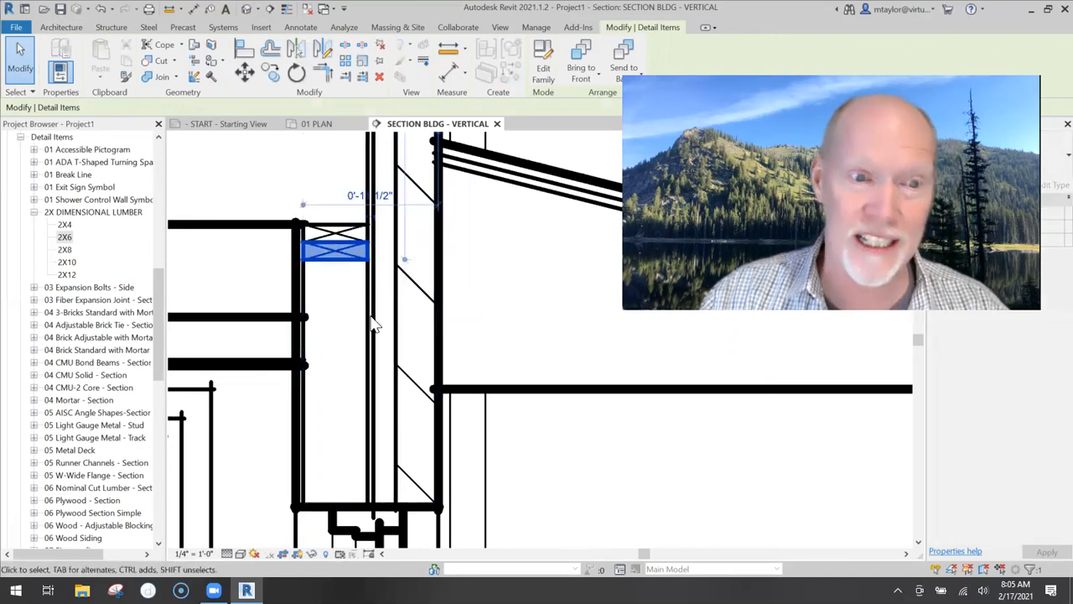
{"action": "left_click", "coordinate": [471, 310]}
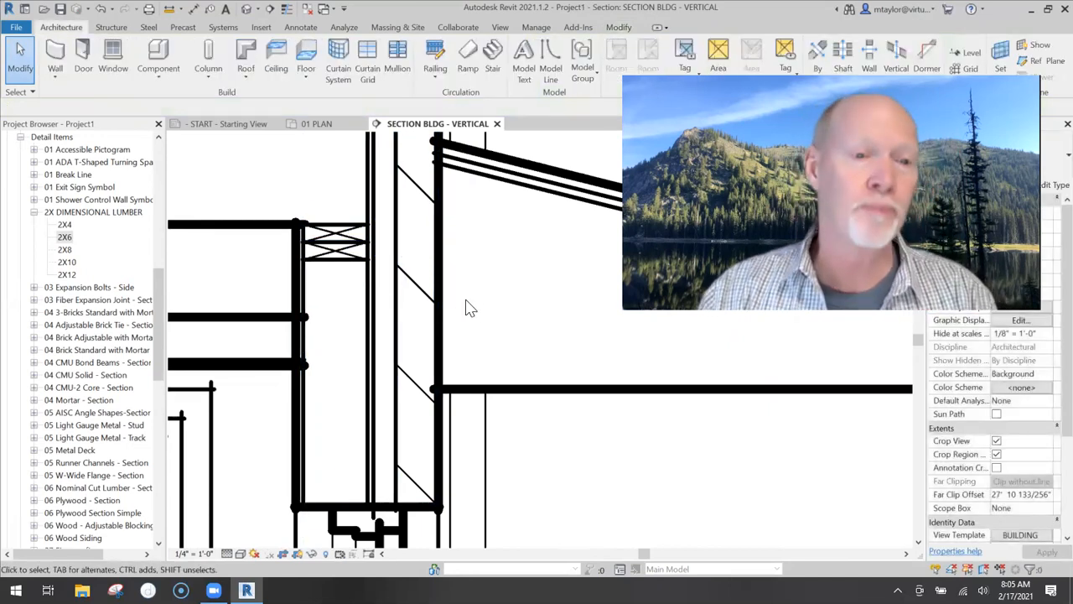
Place an upright 2X10 detail item as a rim joist on the double plate, against the outer face of the stud layer
{"action": "scroll", "coordinate": [460, 289], "scroll_direction": "down", "scroll_amount": 2}
{"action": "scroll", "coordinate": [456, 283], "scroll_direction": "down", "scroll_amount": 1}
{"action": "middle_click_drag", "start_coordinate": [462, 285], "coordinate": [486, 337]}
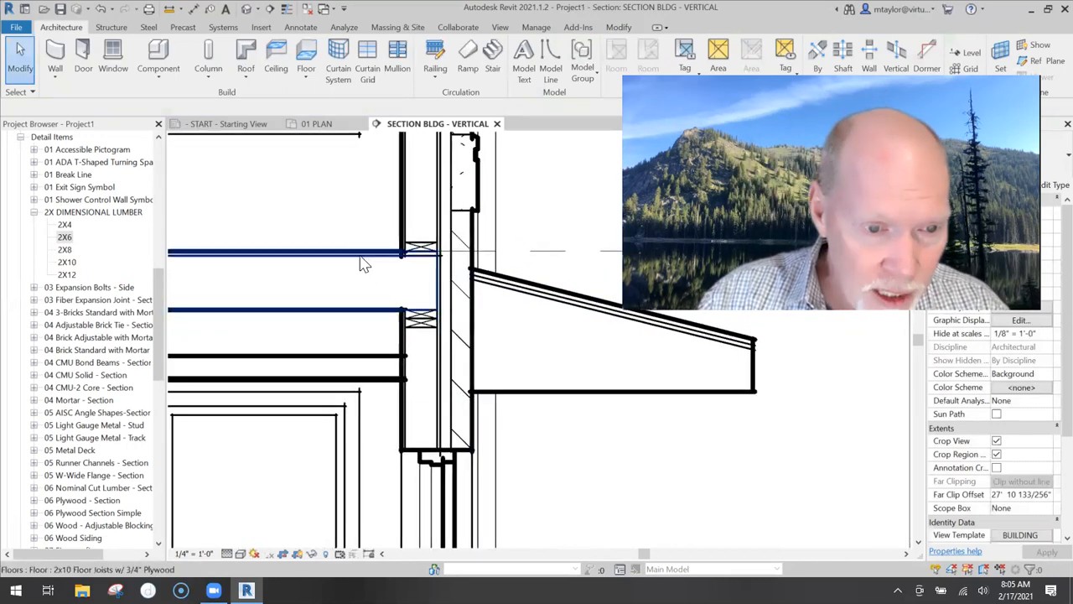
{"action": "left_click", "coordinate": [414, 340]}
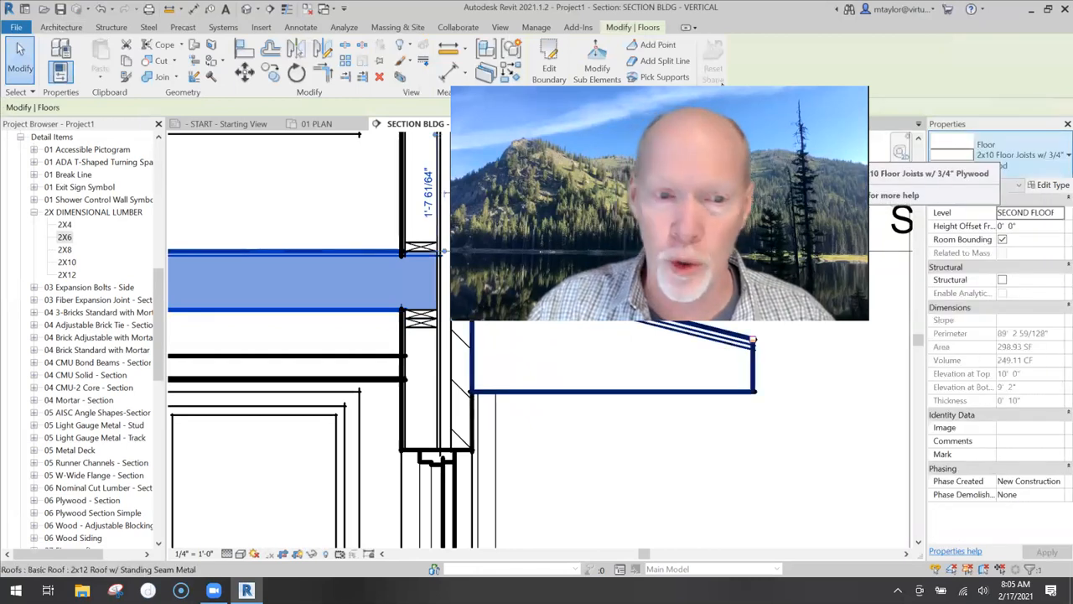
{"action": "left_click", "coordinate": [67, 262]}
{"action": "left_click_drag", "start_coordinate": [69, 267], "coordinate": [262, 210]}
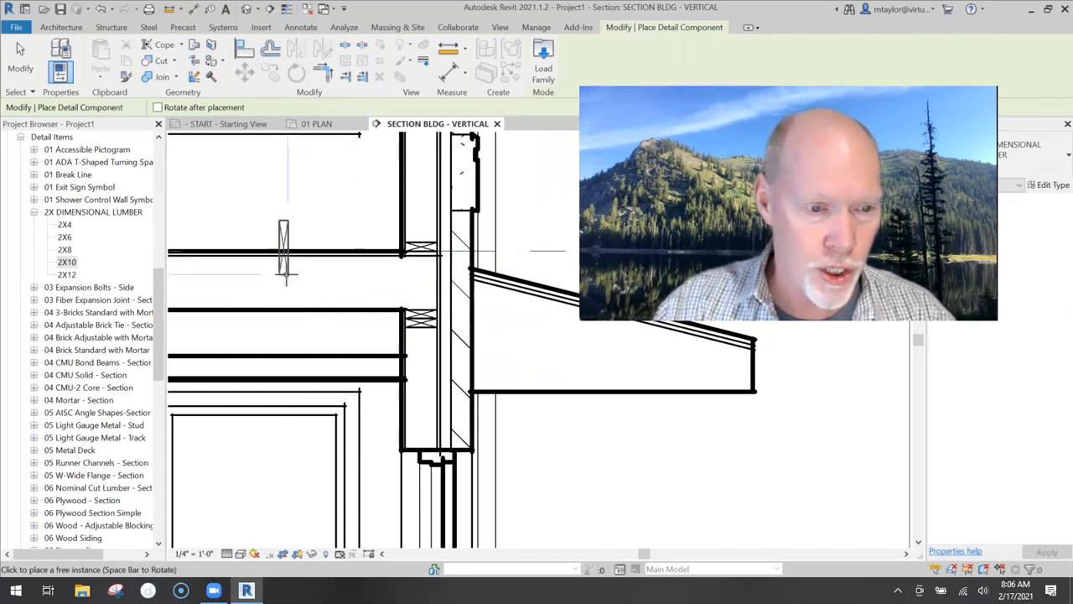
{"action": "key", "text": "space"}
{"action": "scroll", "coordinate": [426, 306], "scroll_direction": "up", "scroll_amount": 4}
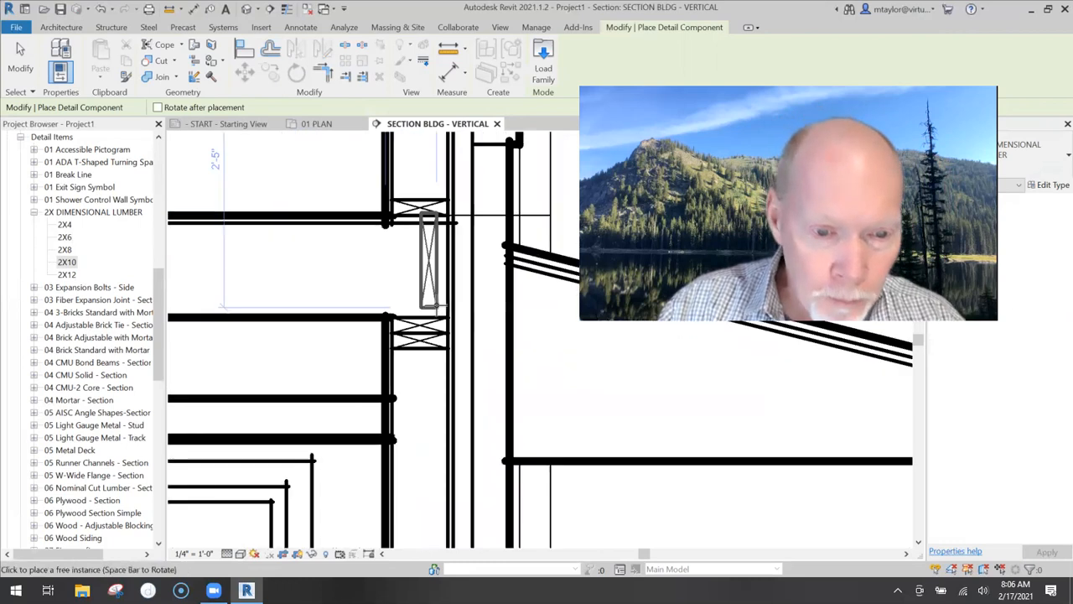
{"action": "left_click", "coordinate": [451, 319]}
{"action": "scroll", "coordinate": [453, 306], "scroll_direction": "down", "scroll_amount": 4}
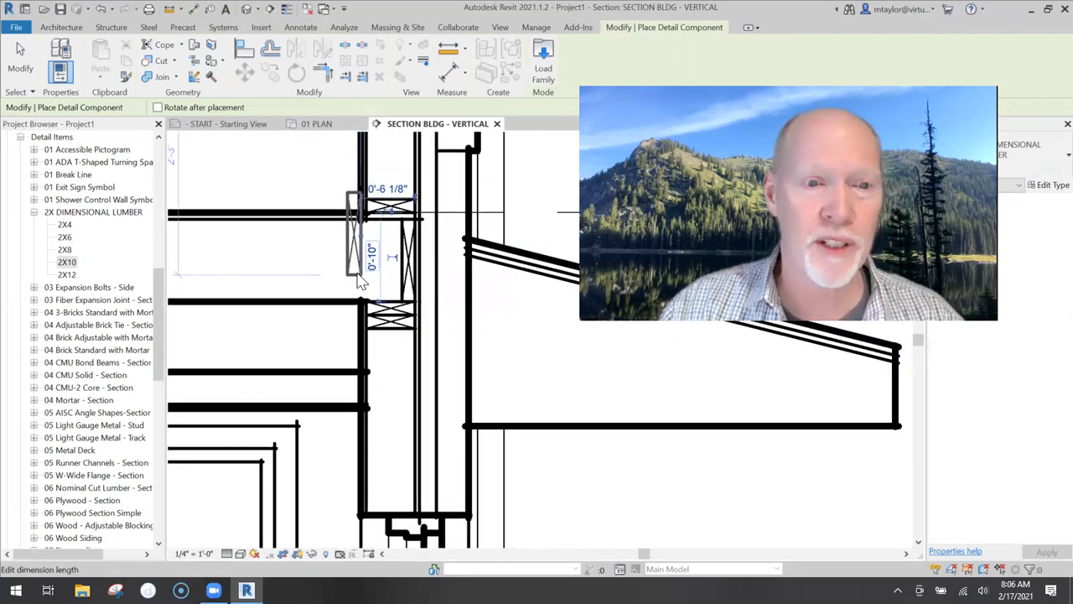
{"action": "key", "text": "Escape"}
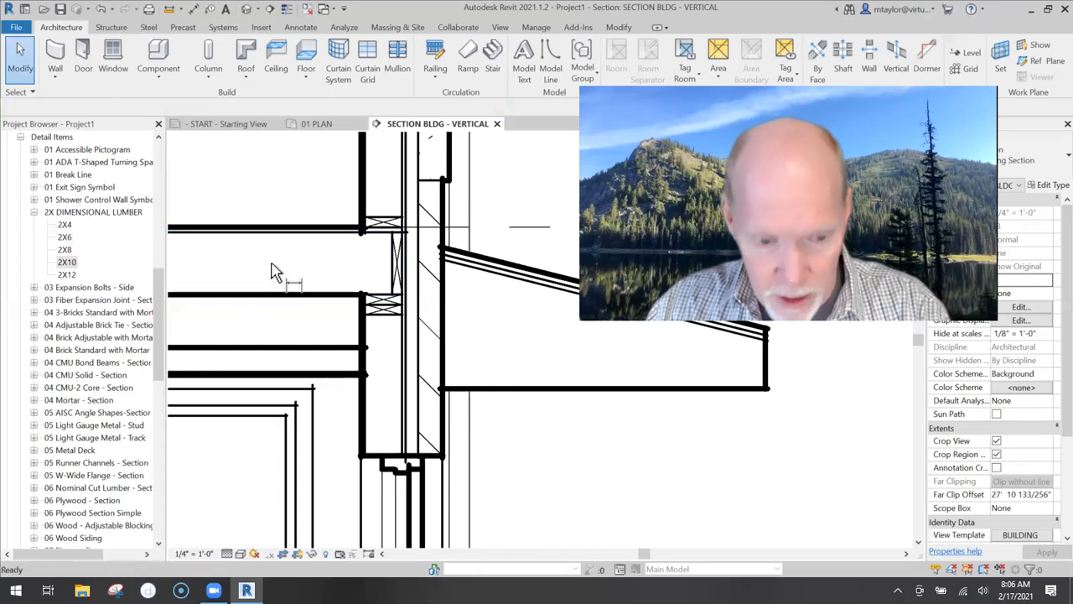
{"action": "key", "text": "d"}
{"action": "key", "text": "i"}
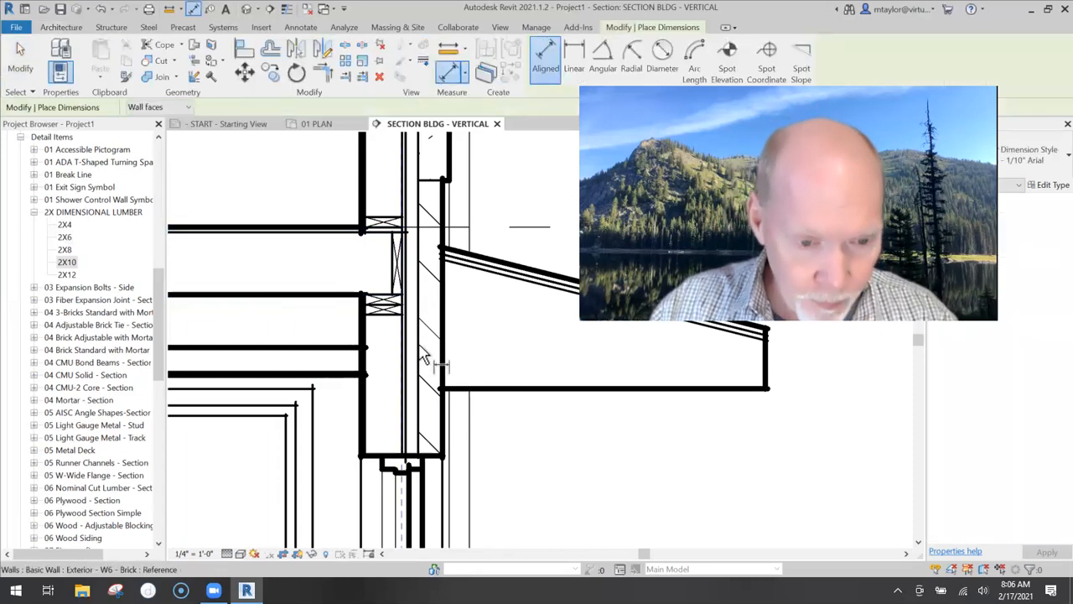
{"action": "left_click", "coordinate": [420, 349]}
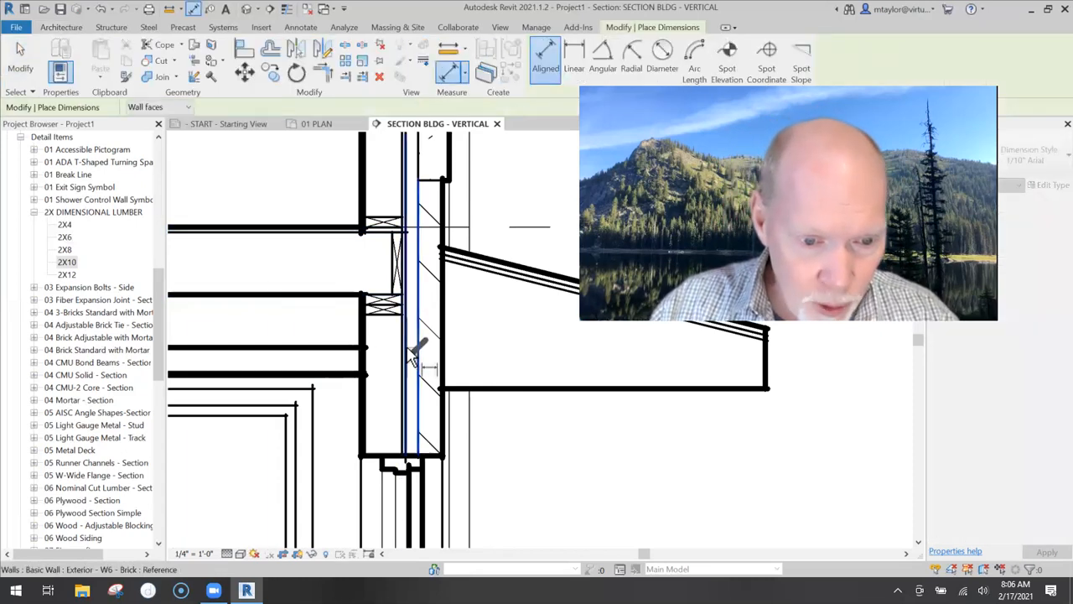
{"action": "scroll", "coordinate": [419, 344], "scroll_direction": "down", "scroll_amount": 3}
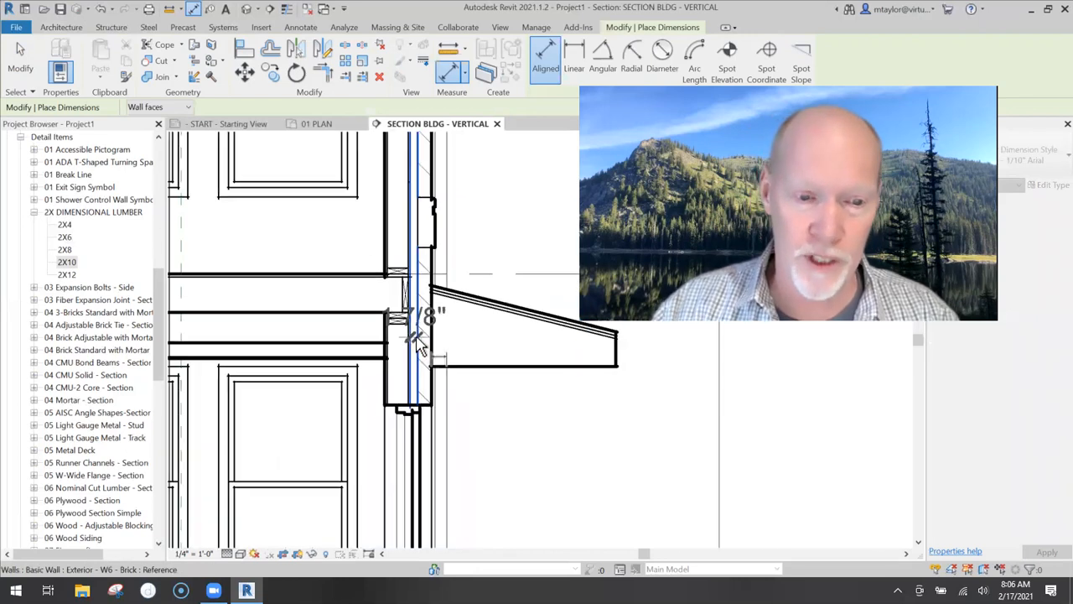
{"action": "left_click", "coordinate": [427, 194]}
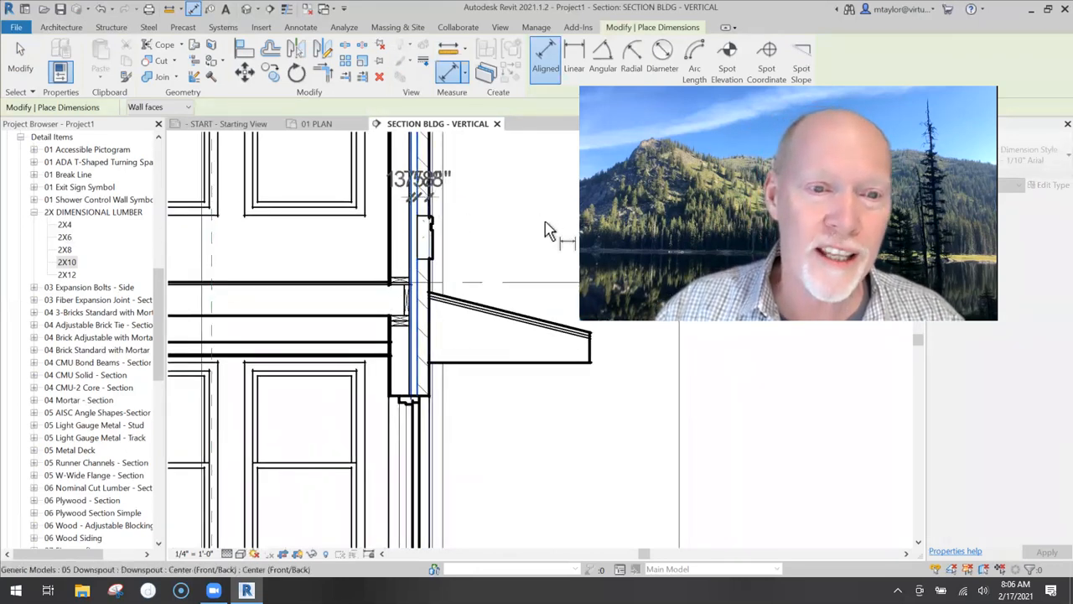
{"action": "left_click", "coordinate": [505, 201]}
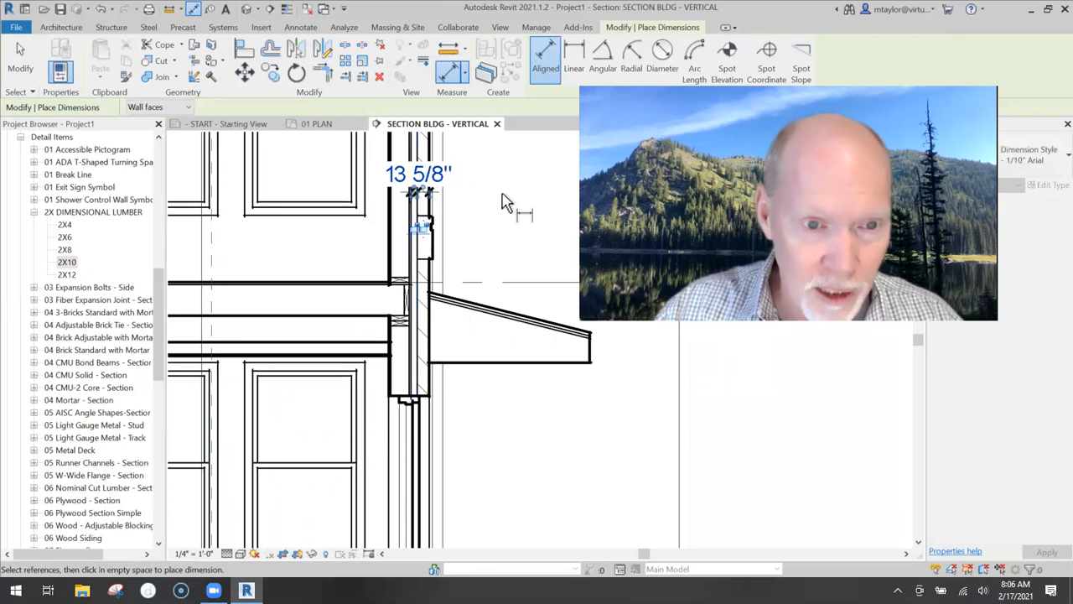
{"action": "key", "text": "Escape"}
{"action": "left_click", "coordinate": [445, 182]}
{"action": "key", "text": "Delete"}
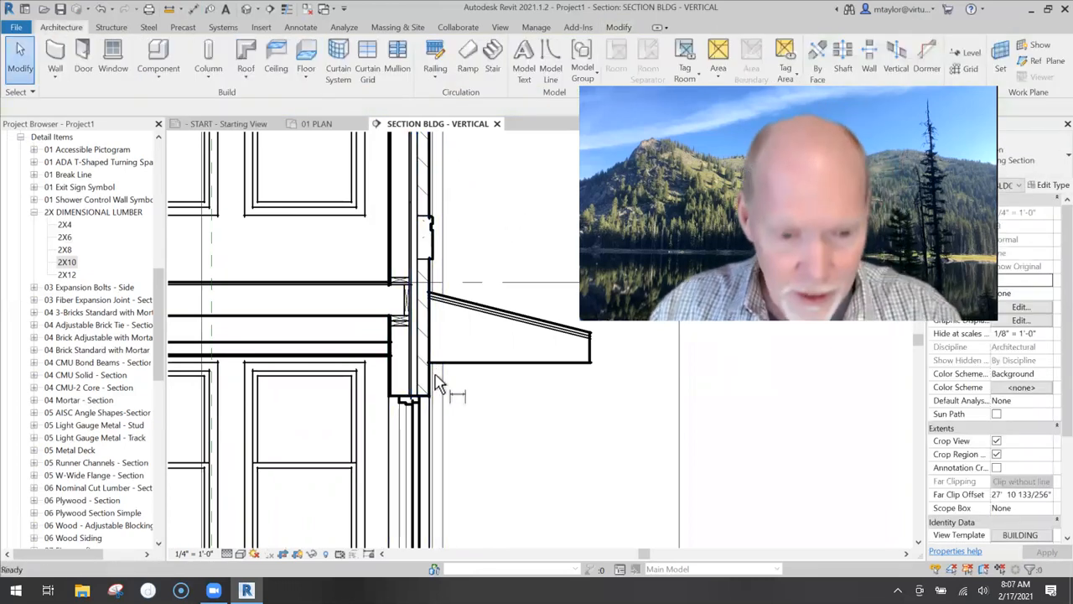
Dimension the gap between the stud wall's outer face and the brick layer, placing the dimension above the sloped canopy roof
{"action": "key", "text": "d"}
{"action": "key", "text": "i"}
{"action": "scroll", "coordinate": [417, 311], "scroll_direction": "up", "scroll_amount": 3}
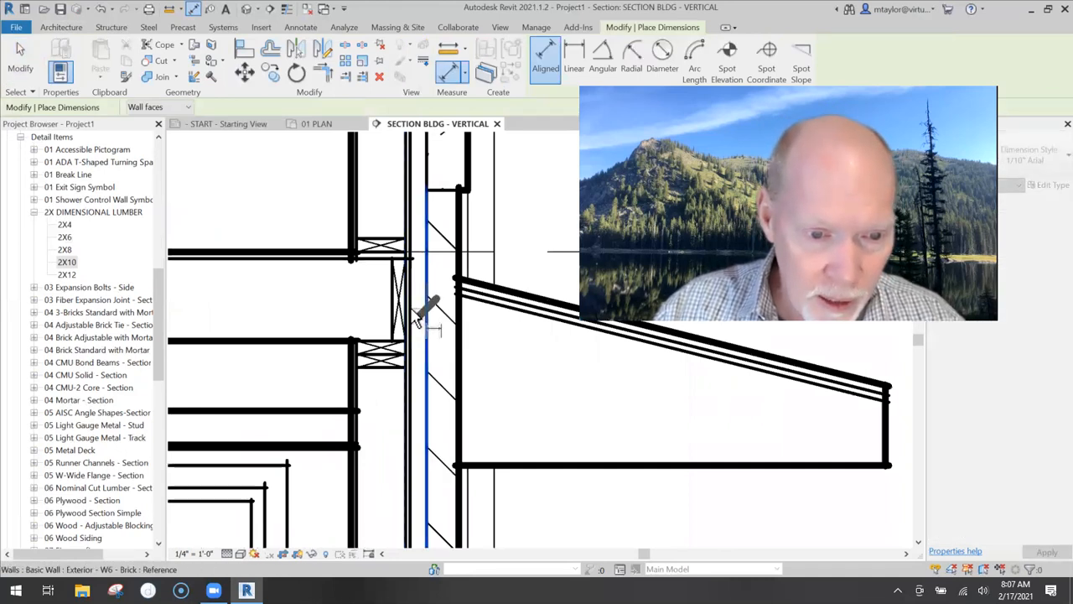
{"action": "left_click", "coordinate": [416, 436]}
{"action": "scroll", "coordinate": [468, 342], "scroll_direction": "down", "scroll_amount": 2}
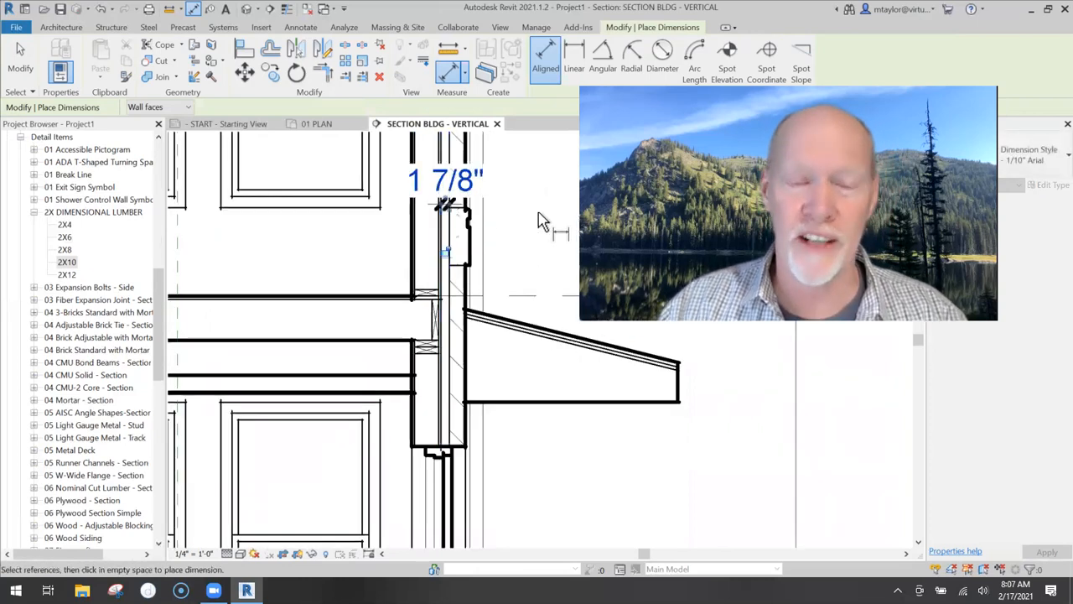
{"action": "key", "text": "Escape"}
Move the gap dimension's text clear of the wall on the exterior side, with its leader pointing back to the gap
{"action": "scroll", "coordinate": [512, 208], "scroll_direction": "down", "scroll_amount": 2}
{"action": "middle_click_drag", "start_coordinate": [521, 247], "coordinate": [487, 306]}
{"action": "left_click", "coordinate": [433, 258]}
{"action": "left_click_drag", "start_coordinate": [434, 265], "coordinate": [484, 238]}
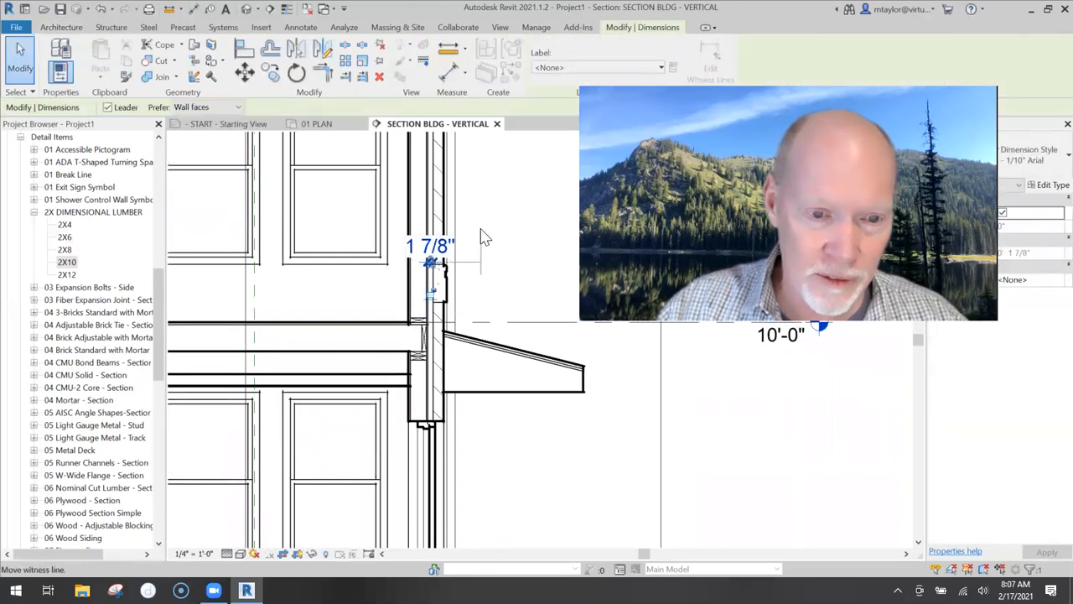
{"action": "key", "text": "Escape"}
{"action": "scroll", "coordinate": [438, 255], "scroll_direction": "up", "scroll_amount": 3}
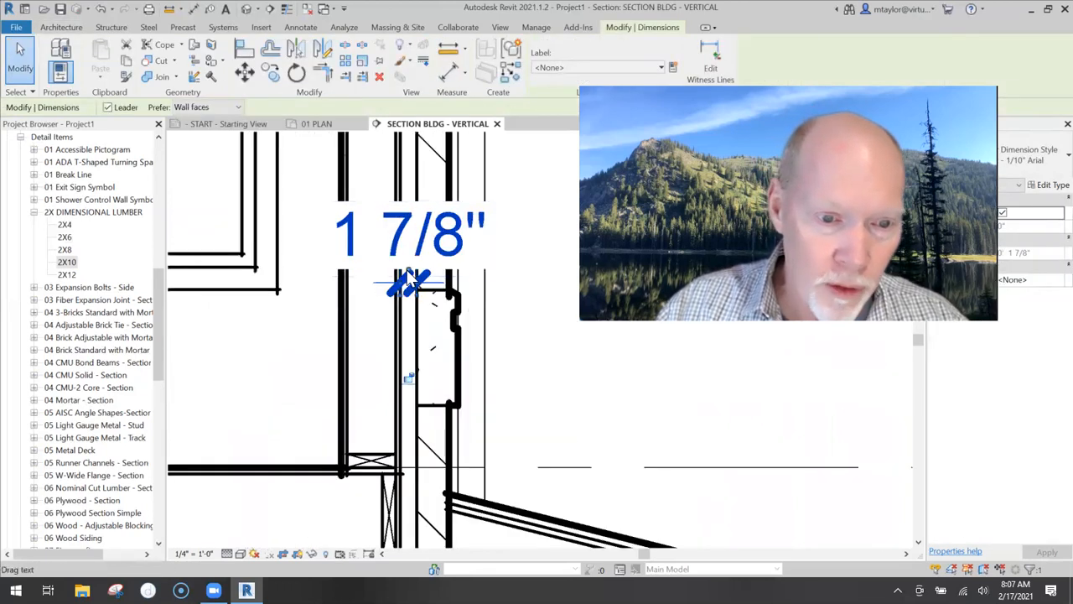
{"action": "left_click_drag", "start_coordinate": [480, 229], "coordinate": [554, 247]}
{"action": "scroll", "coordinate": [551, 285], "scroll_direction": "down", "scroll_amount": 2}
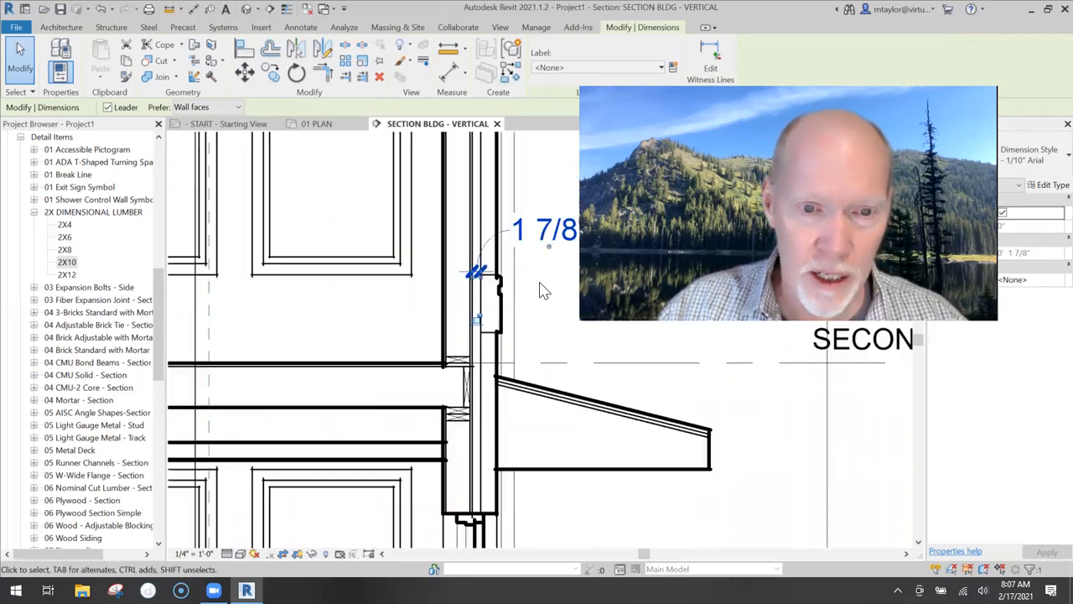
{"action": "left_click", "coordinate": [445, 283]}
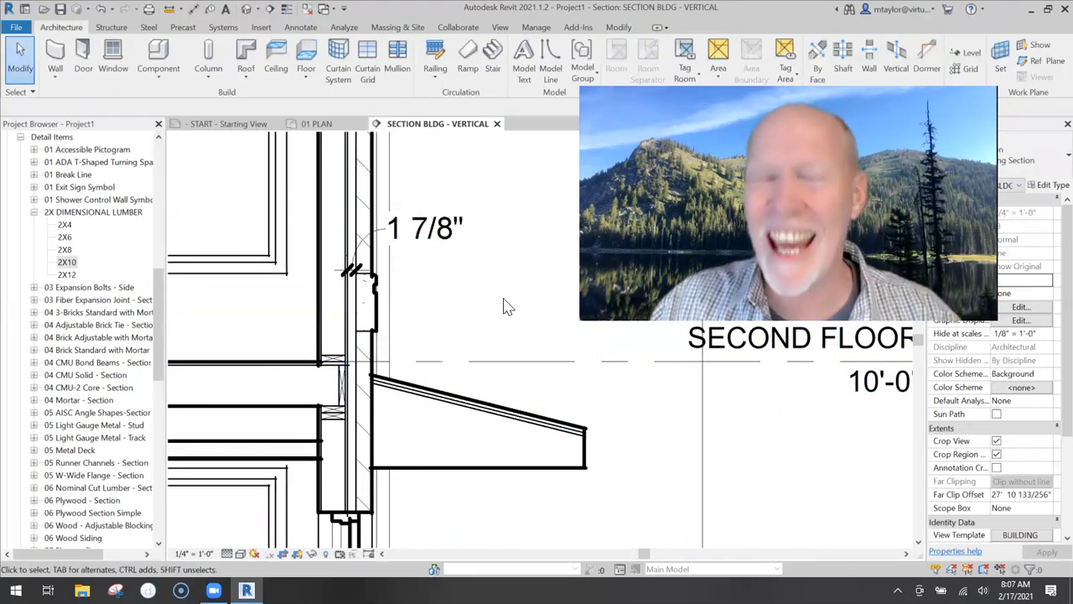
{"action": "middle_click_drag", "start_coordinate": [462, 319], "coordinate": [470, 282]}
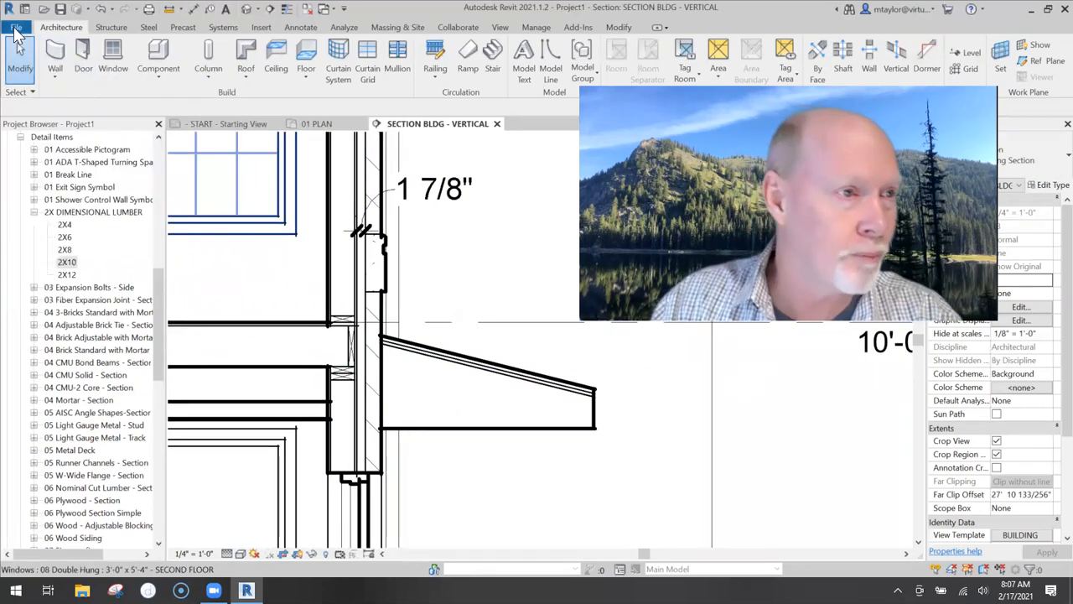
Create a new family from the Detail Item.rft template in the English-Imperial folder
{"action": "left_click", "coordinate": [16, 31]}
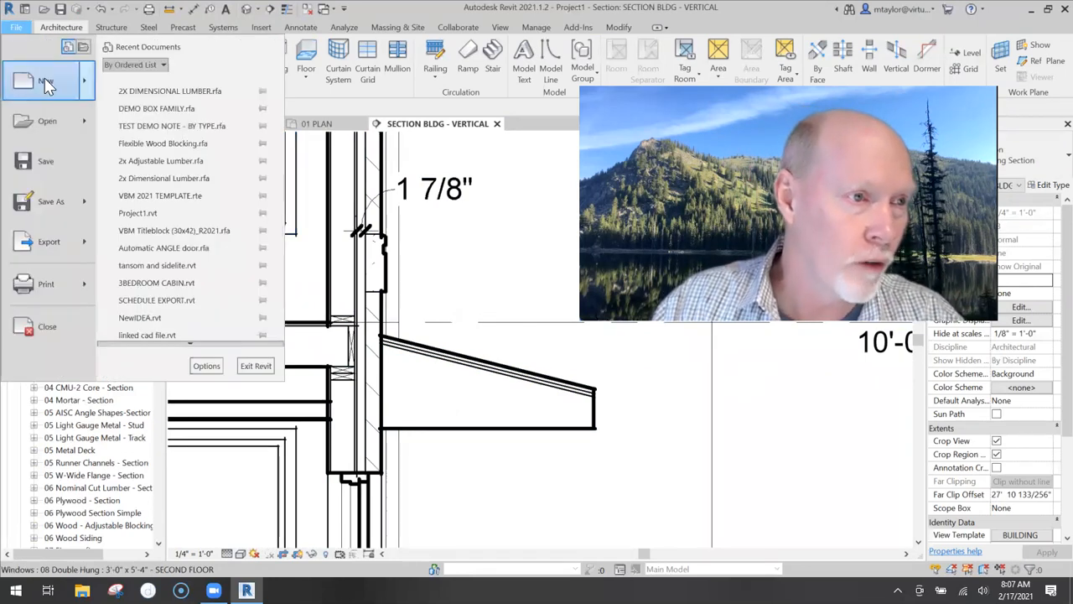
{"action": "mouse_move", "coordinate": [47, 84]}
{"action": "left_click", "coordinate": [170, 126]}
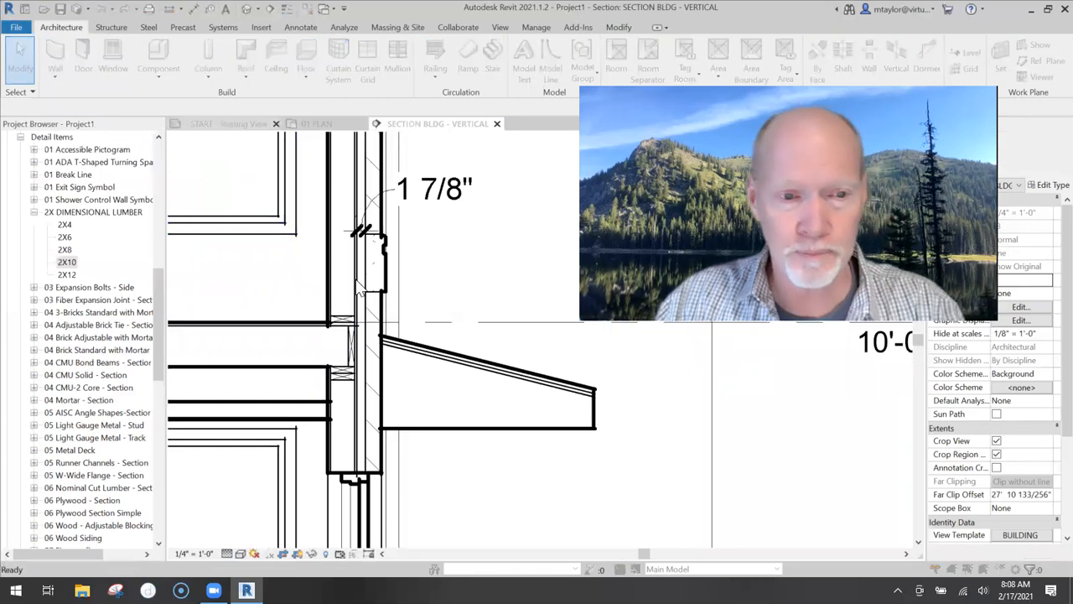
{"action": "scroll", "coordinate": [243, 235], "scroll_direction": "down", "scroll_amount": 3}
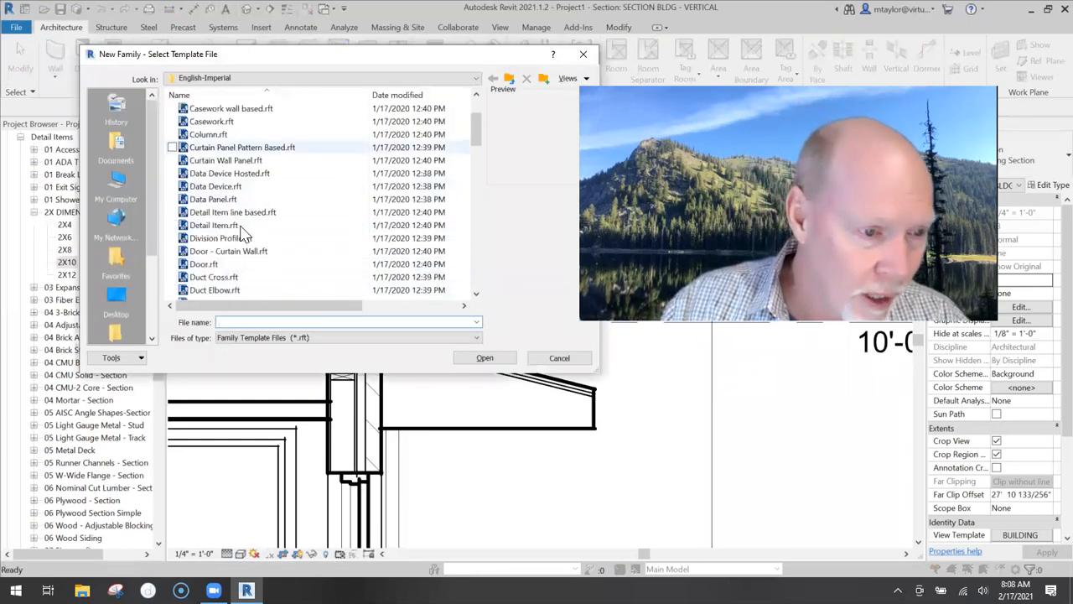
{"action": "left_click", "coordinate": [215, 188]}
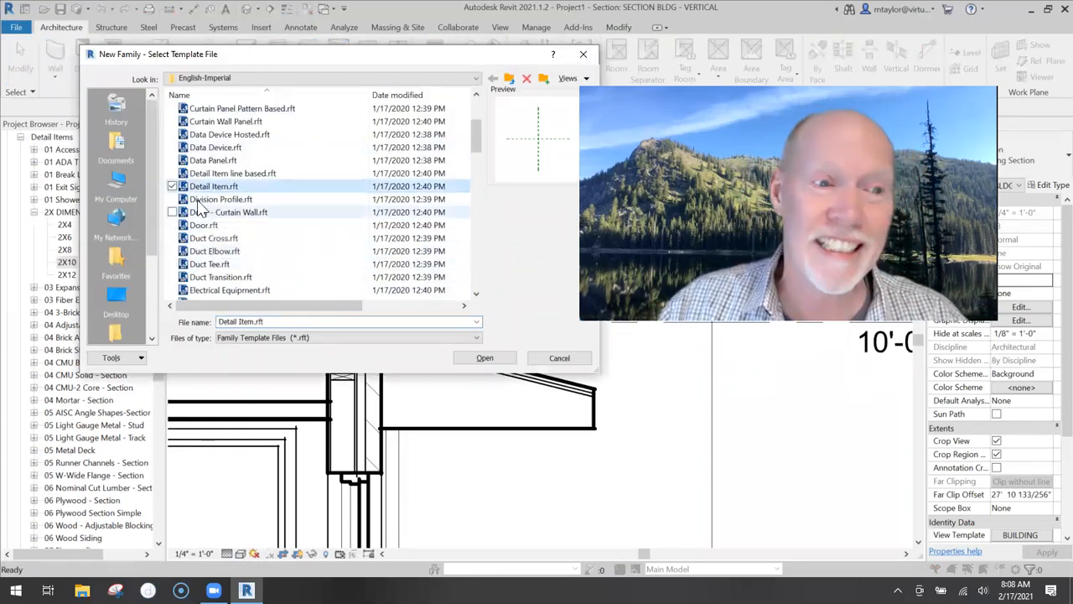
{"action": "left_click", "coordinate": [485, 358]}
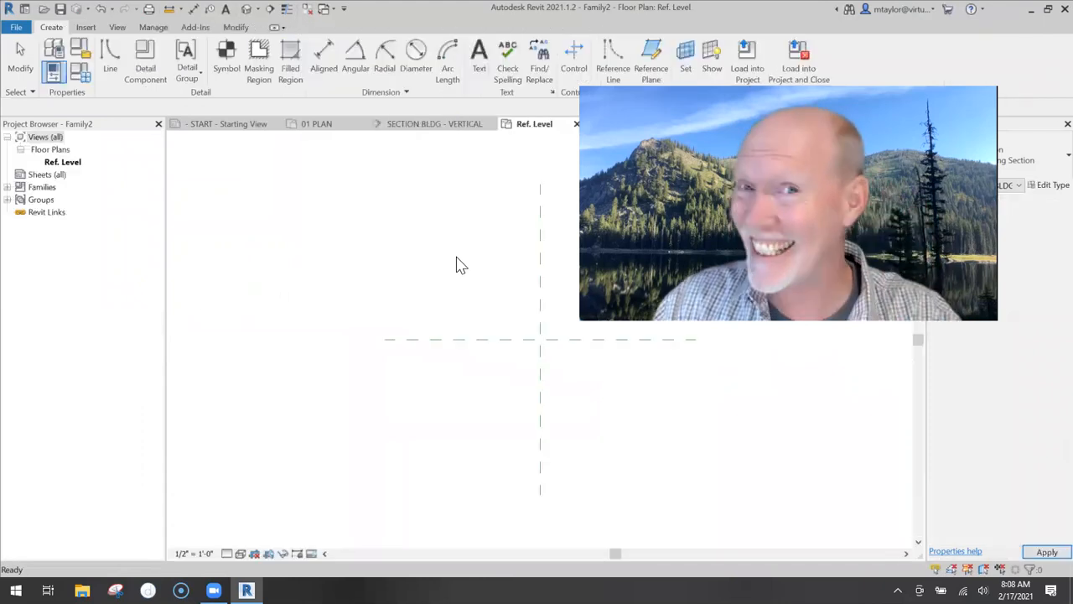
{"action": "middle_click_drag", "start_coordinate": [491, 305], "coordinate": [365, 302]}
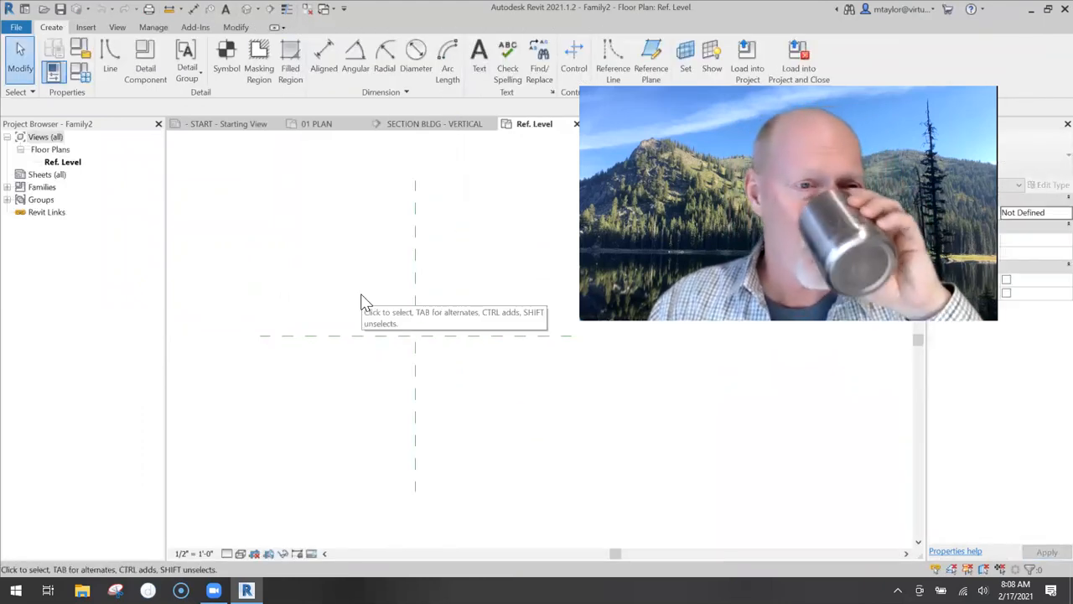
{"action": "middle_click_drag", "start_coordinate": [383, 304], "coordinate": [331, 310]}
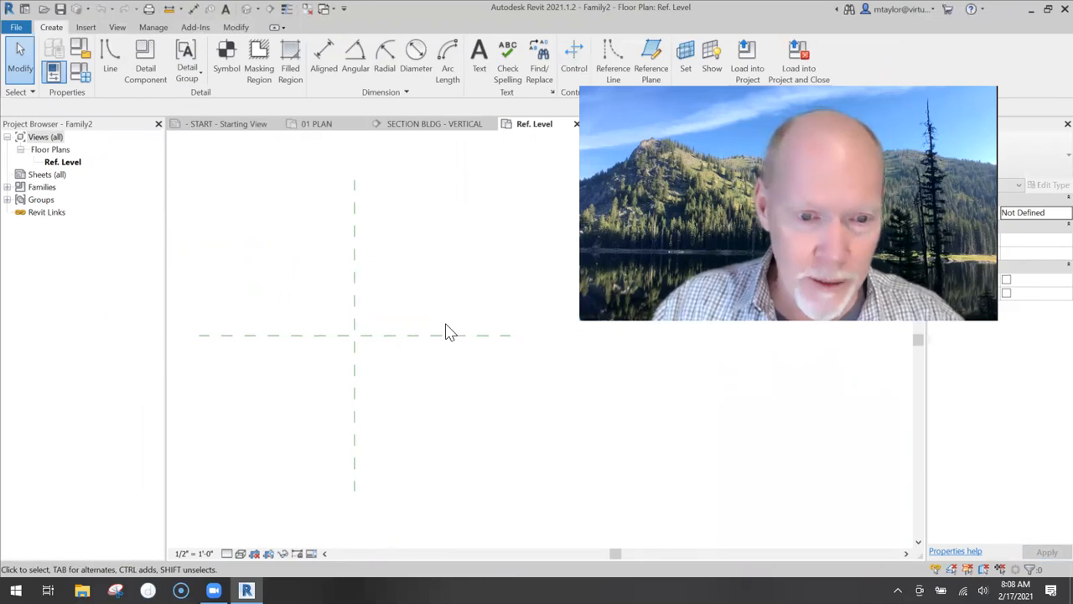
Draw a vertical reference plane about 3'-7" right of the vertical center plane and a horizontal one above the horizontal center plane
{"action": "key", "text": "r"}
{"action": "key", "text": "p"}
{"action": "left_click", "coordinate": [466, 243]}
{"action": "left_click", "coordinate": [466, 393]}
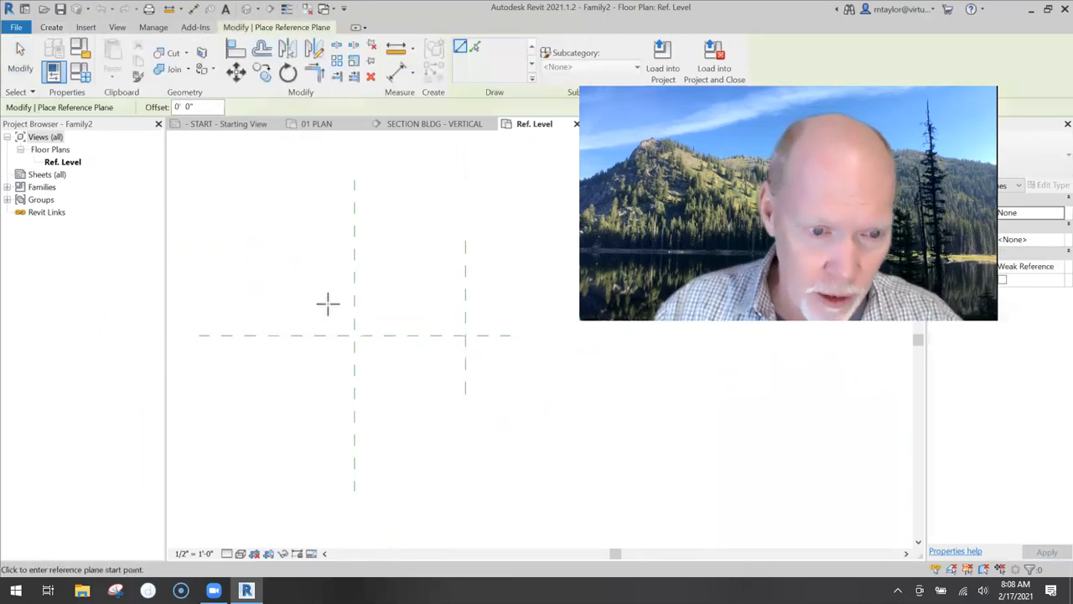
{"action": "left_click", "coordinate": [303, 294]}
{"action": "left_click", "coordinate": [510, 295]}
{"action": "key", "text": "Escape"}
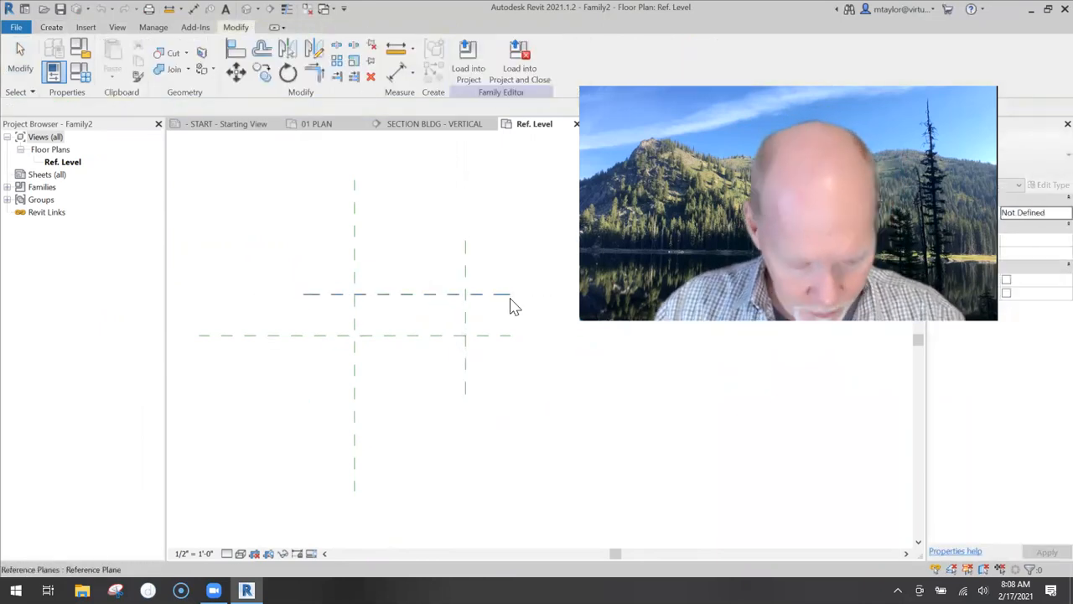
{"action": "key", "text": "Escape"}
Add an aligned dimension between the vertical center plane and the new vertical reference plane
{"action": "key", "text": "d"}
{"action": "key", "text": "i"}
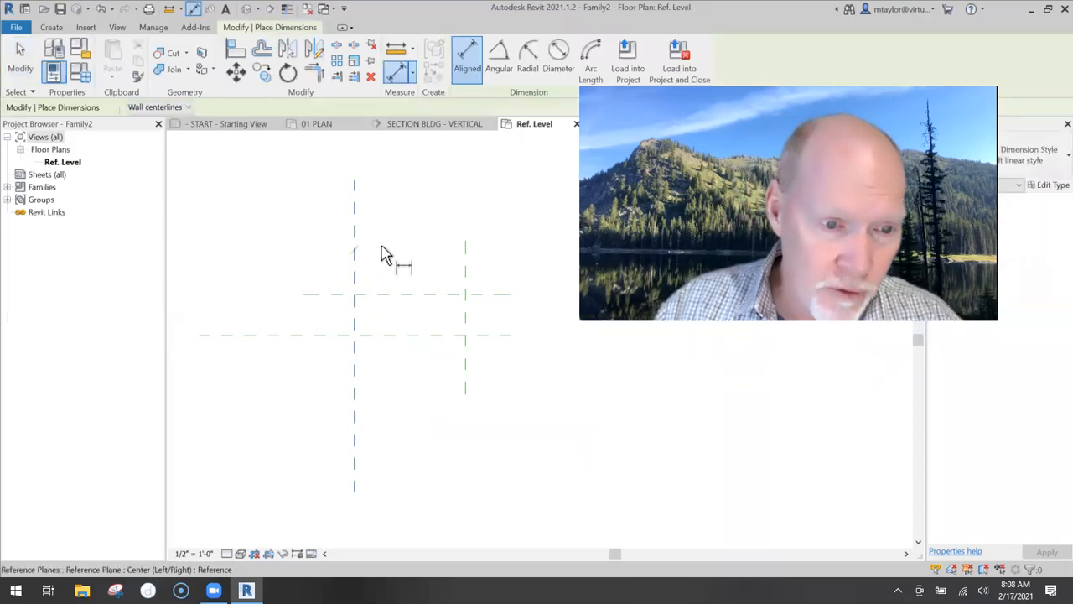
{"action": "left_click", "coordinate": [355, 264]}
{"action": "left_click", "coordinate": [466, 279]}
{"action": "left_click", "coordinate": [513, 225]}
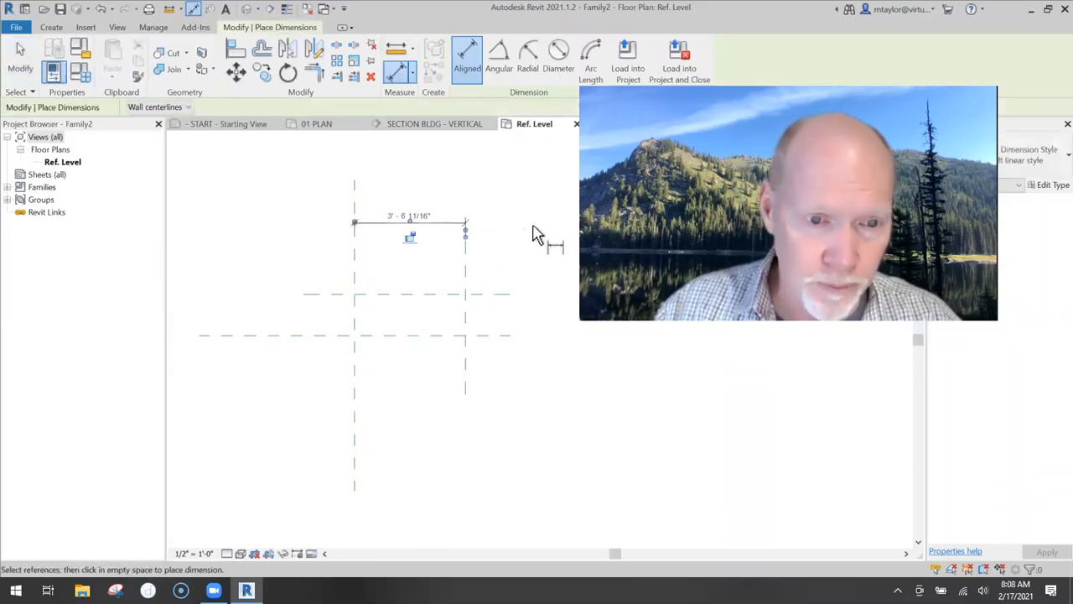
{"action": "key", "text": "Escape"}
{"action": "key", "text": "Escape"}
Label the dimension between the two vertical reference planes with a new instance family parameter named WIDTH
{"action": "left_click", "coordinate": [407, 225]}
{"action": "left_click", "coordinate": [408, 231]}
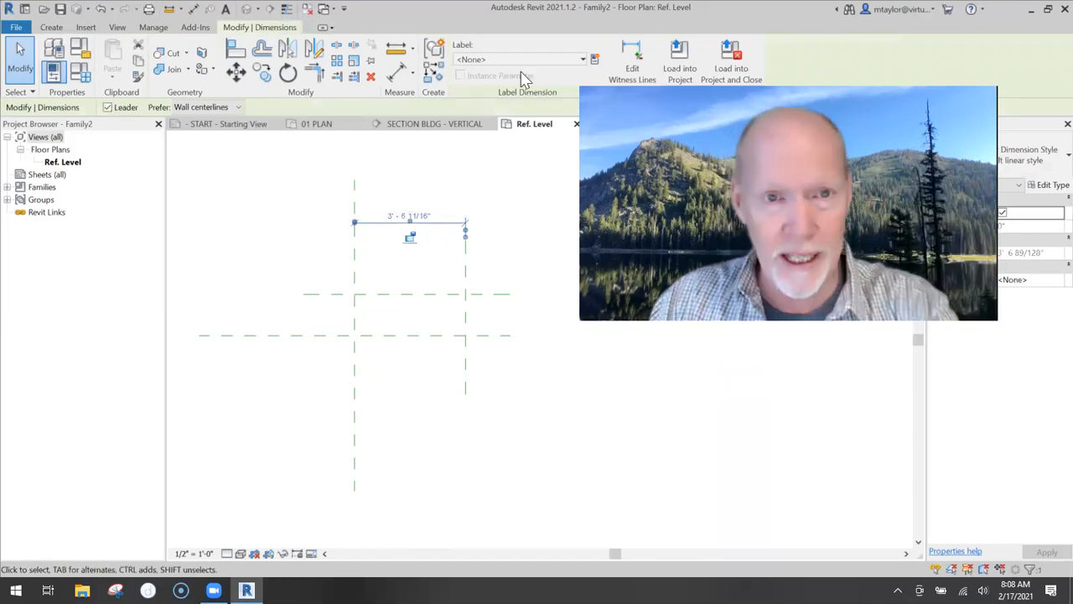
{"action": "left_click", "coordinate": [581, 60]}
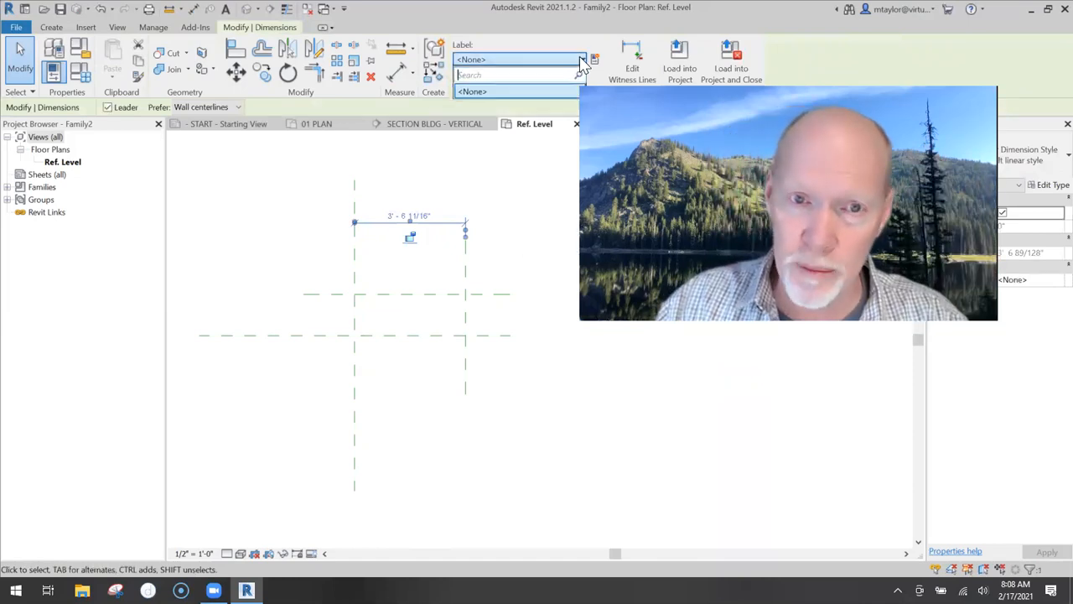
{"action": "left_click", "coordinate": [594, 63]}
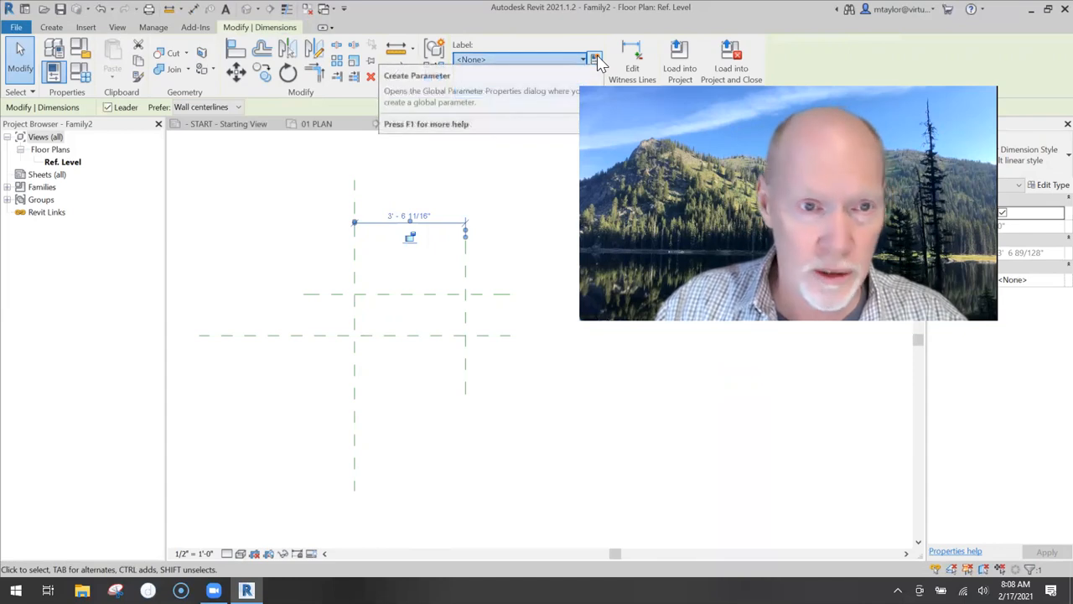
{"action": "left_click", "coordinate": [598, 64]}
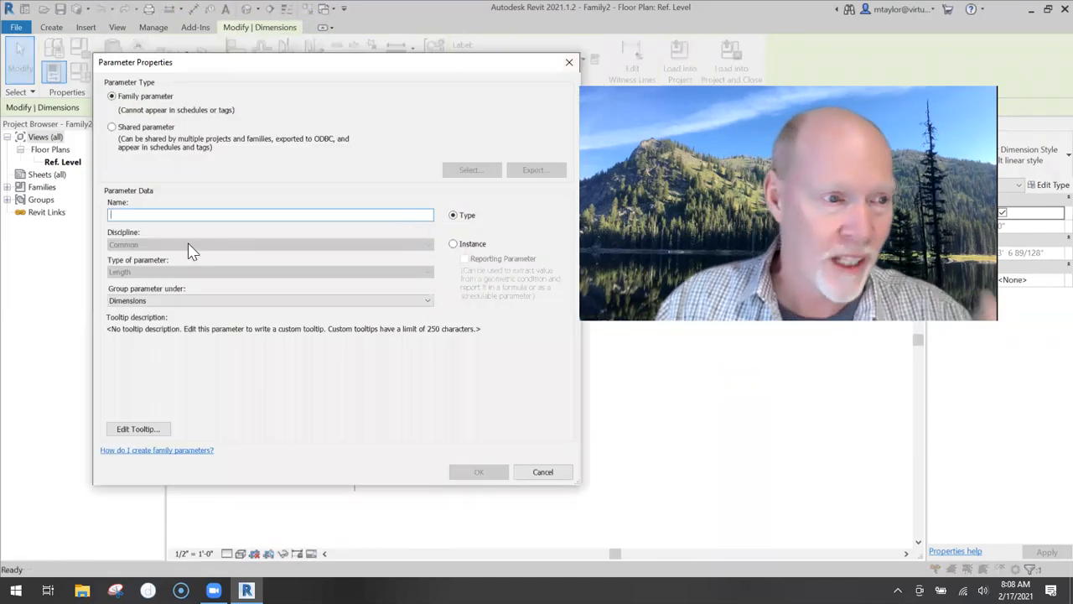
{"action": "type", "text": "WIDTH"}
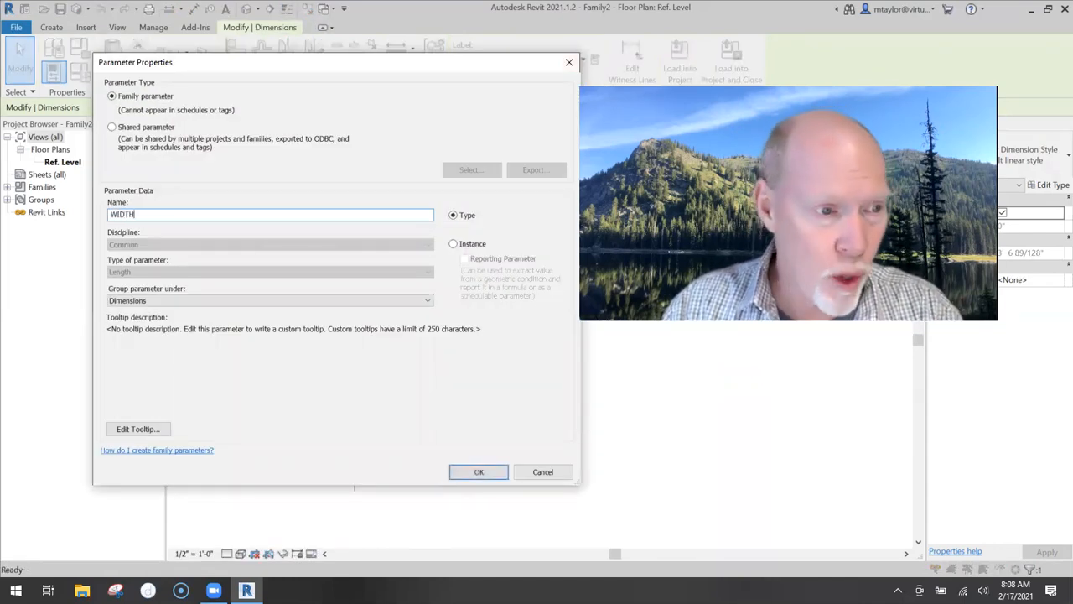
{"action": "left_click", "coordinate": [454, 245]}
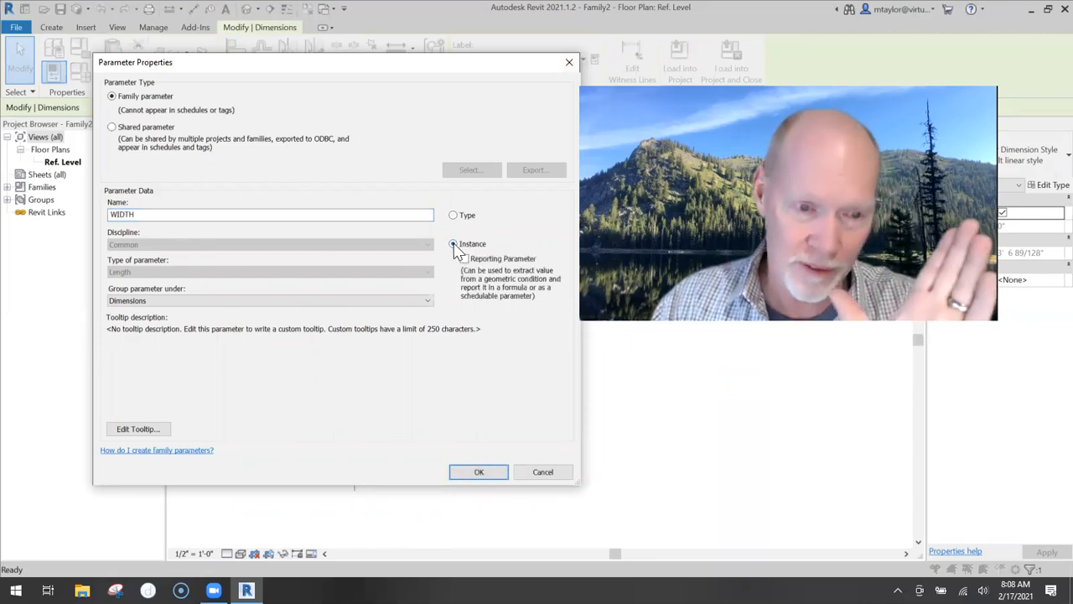
{"action": "left_click", "coordinate": [479, 471]}
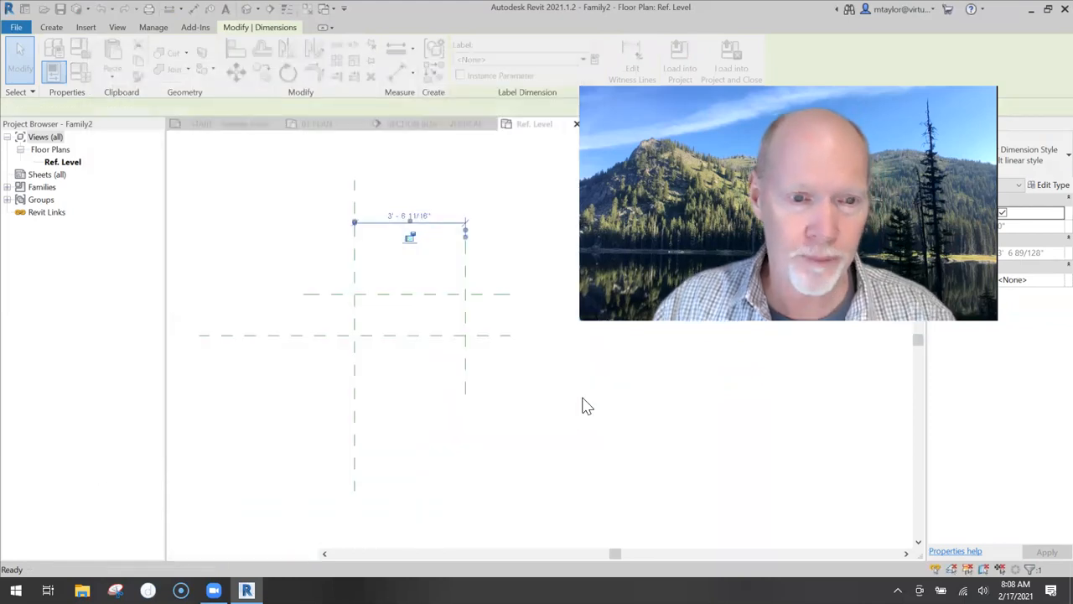
{"action": "key", "text": "Escape"}
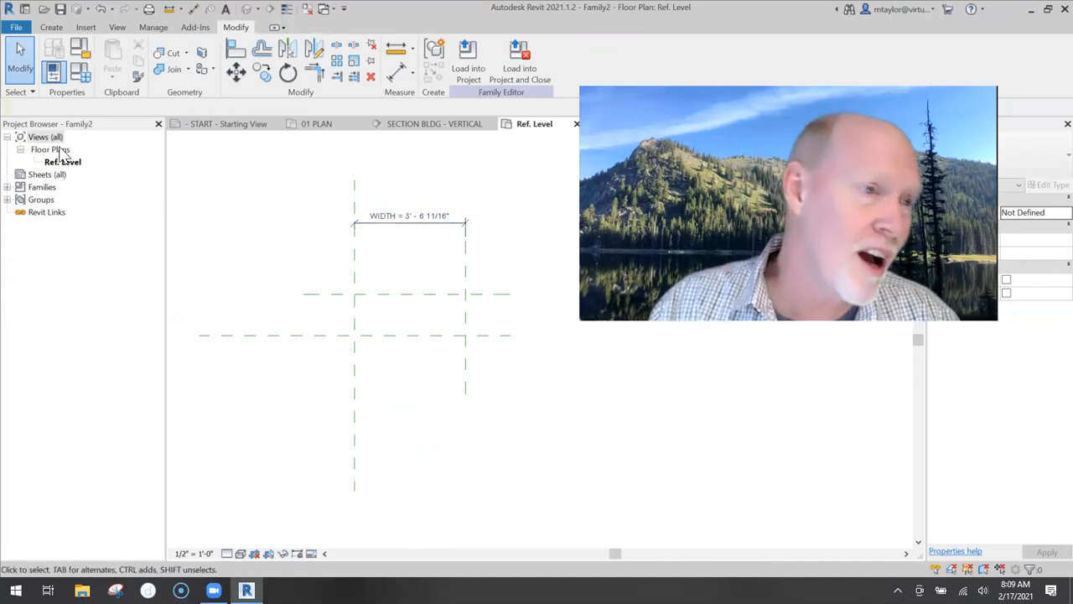
Rename the WIDTH family parameter to LENGTH in the family types
{"action": "left_click", "coordinate": [80, 71]}
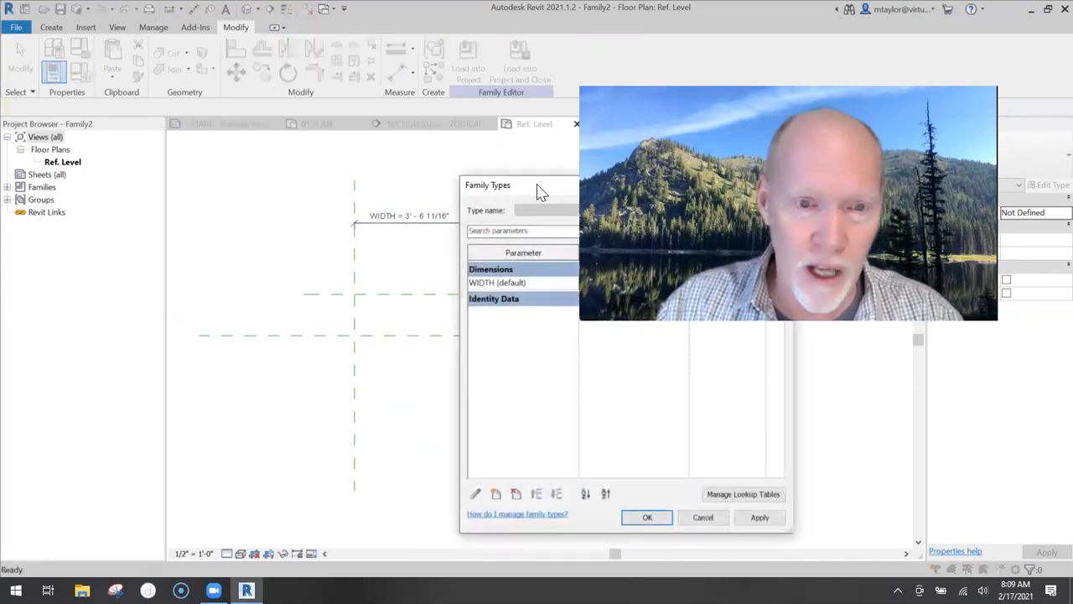
{"action": "left_click_drag", "start_coordinate": [541, 193], "coordinate": [226, 134]}
{"action": "left_click", "coordinate": [212, 224]}
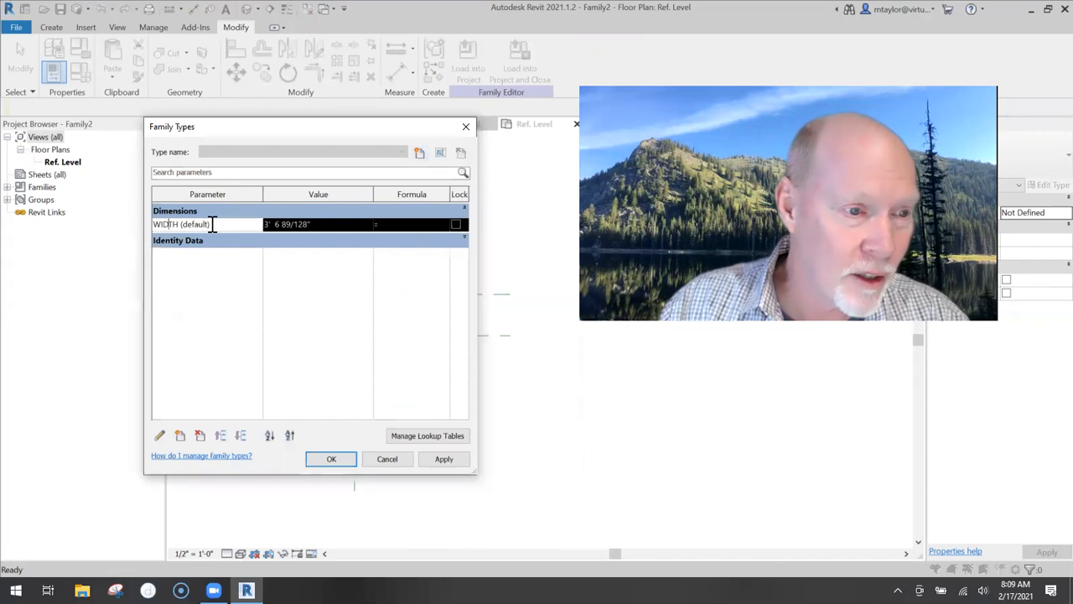
{"action": "left_click", "coordinate": [159, 436]}
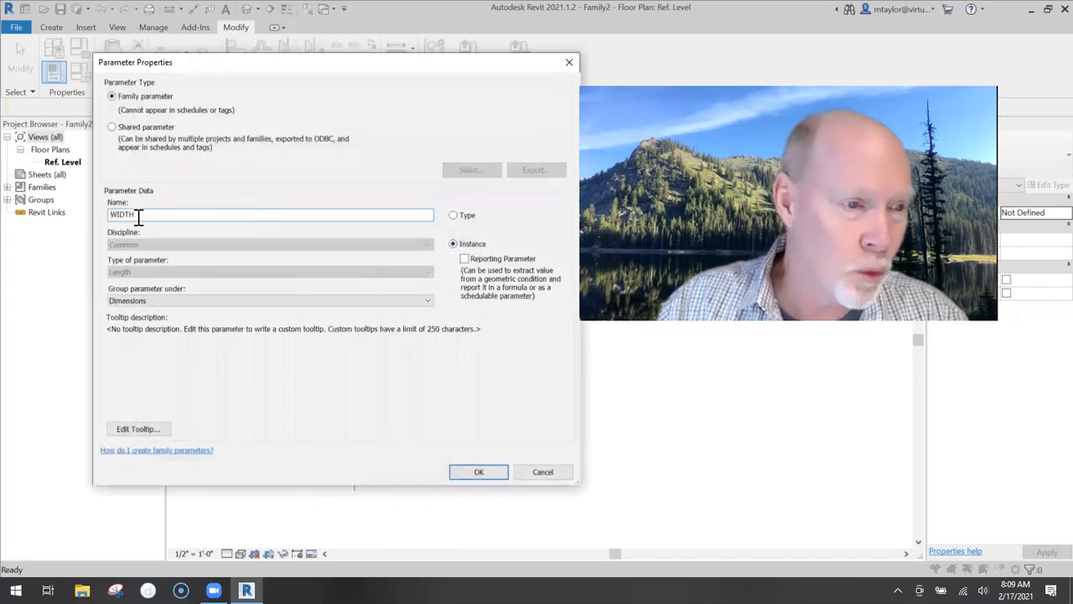
{"action": "left_click", "coordinate": [475, 473]}
{"action": "left_click", "coordinate": [350, 461]}
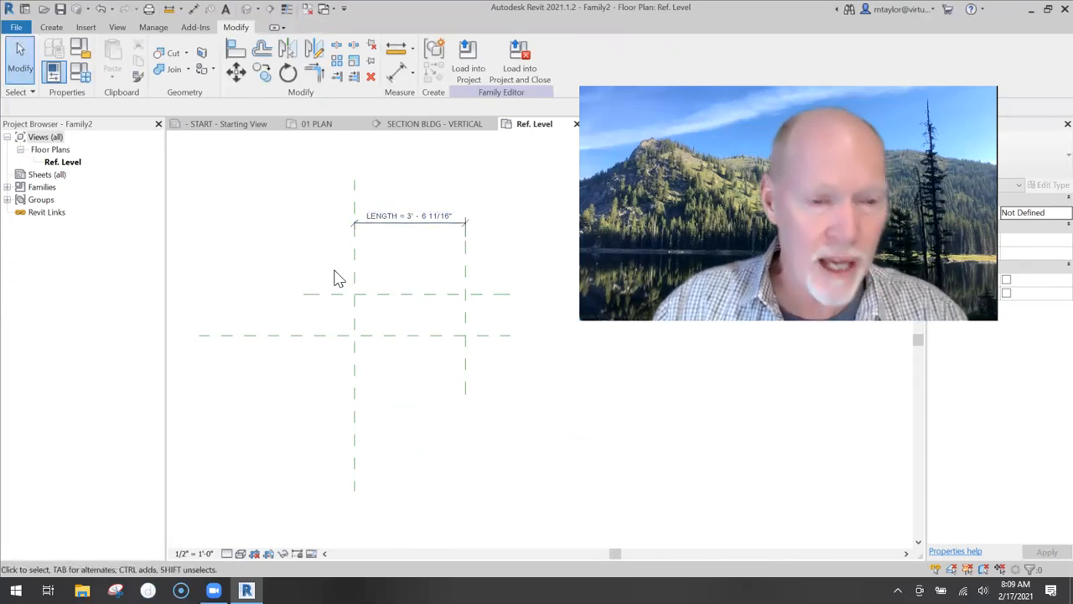
Add an aligned dimension between the two horizontal reference planes, placed beyond the outer side of the vertical center plane
{"action": "key", "text": "d"}
{"action": "key", "text": "i"}
{"action": "left_click", "coordinate": [310, 295]}
{"action": "left_click", "coordinate": [271, 231]}
{"action": "key", "text": "Escape"}
{"action": "key", "text": "Escape"}
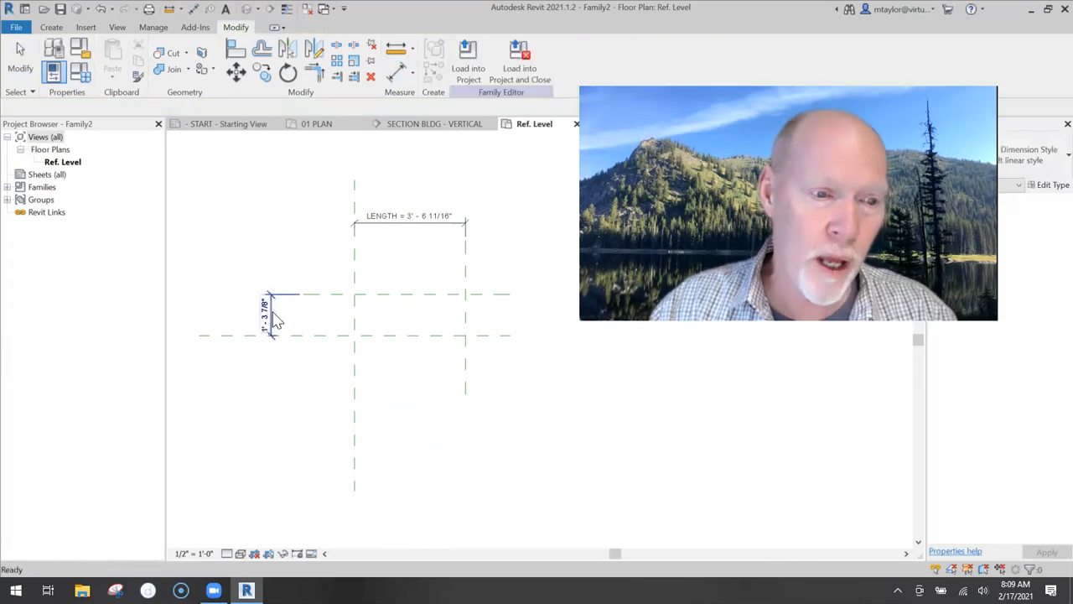
Label the dimension between the horizontal reference planes with a new instance family parameter named WIDTH
{"action": "left_click", "coordinate": [273, 315]}
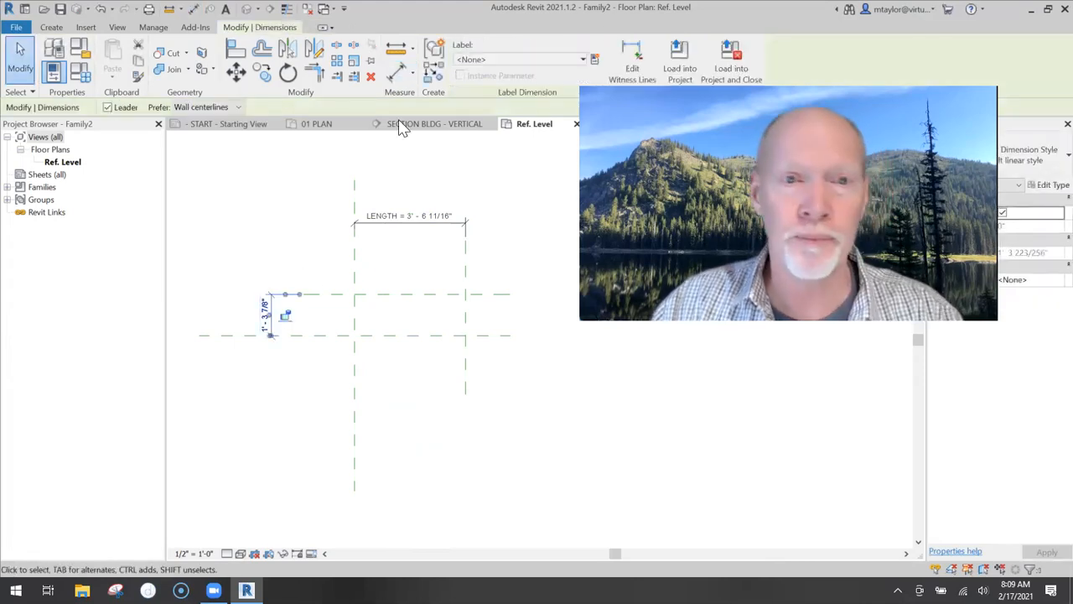
{"action": "left_click", "coordinate": [596, 61]}
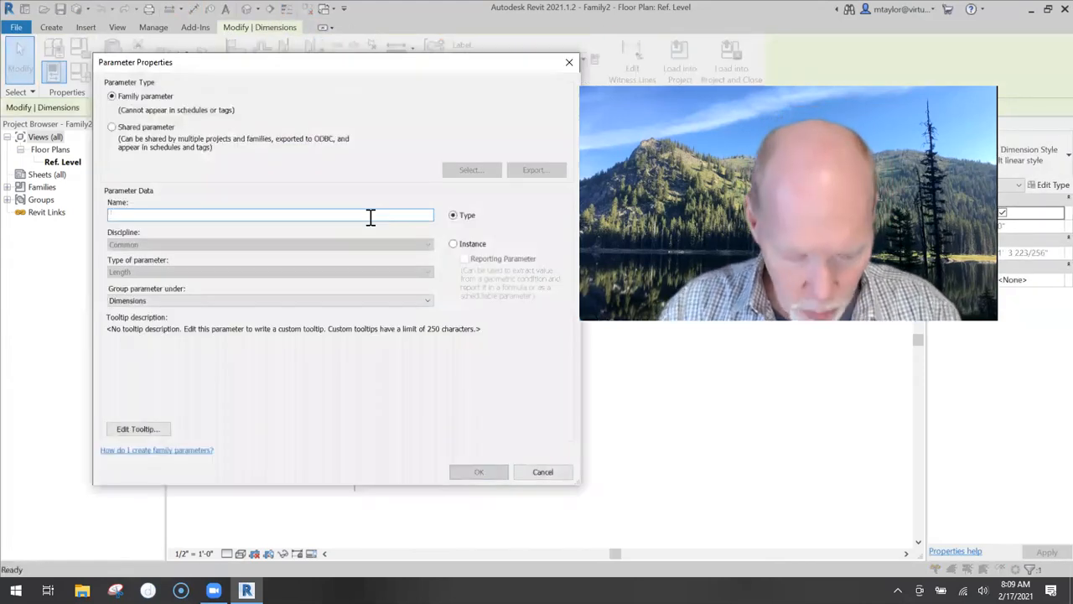
{"action": "type", "text": "WIDTH"}
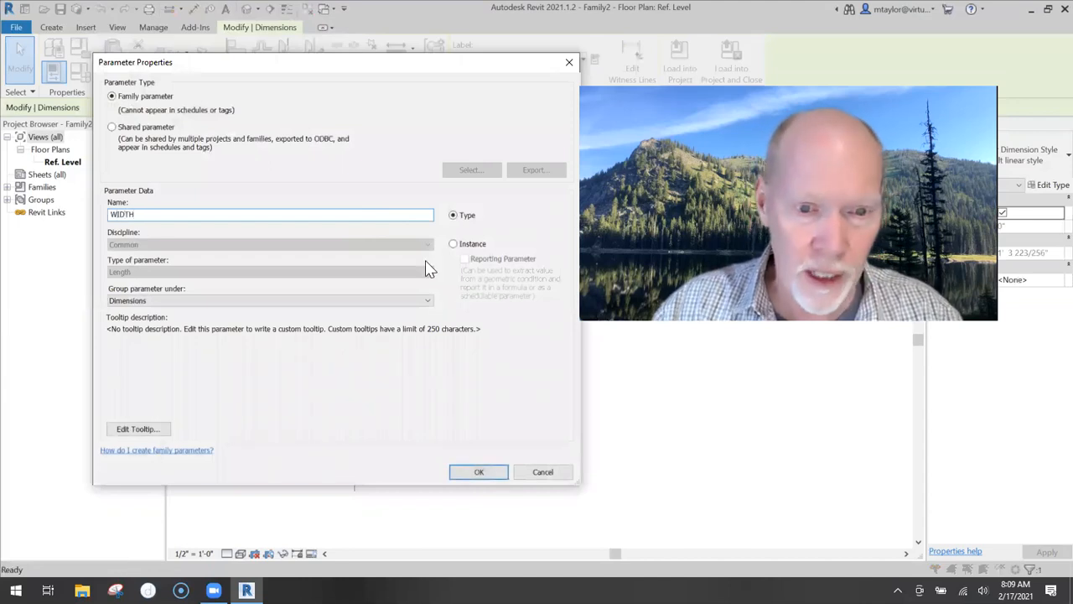
{"action": "left_click", "coordinate": [452, 243]}
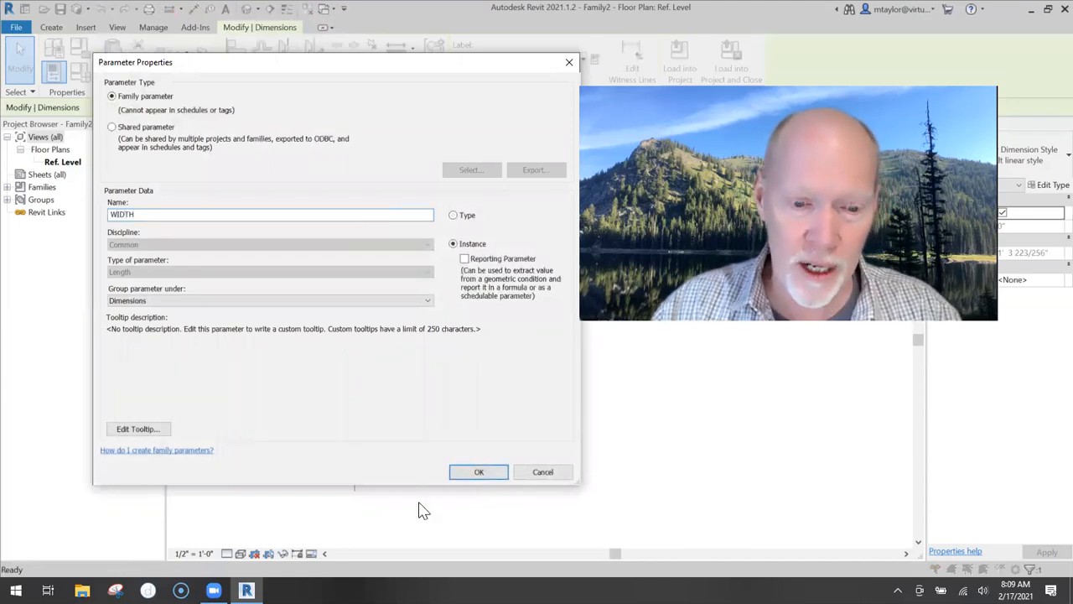
{"action": "left_click", "coordinate": [477, 472]}
{"action": "left_click", "coordinate": [329, 402]}
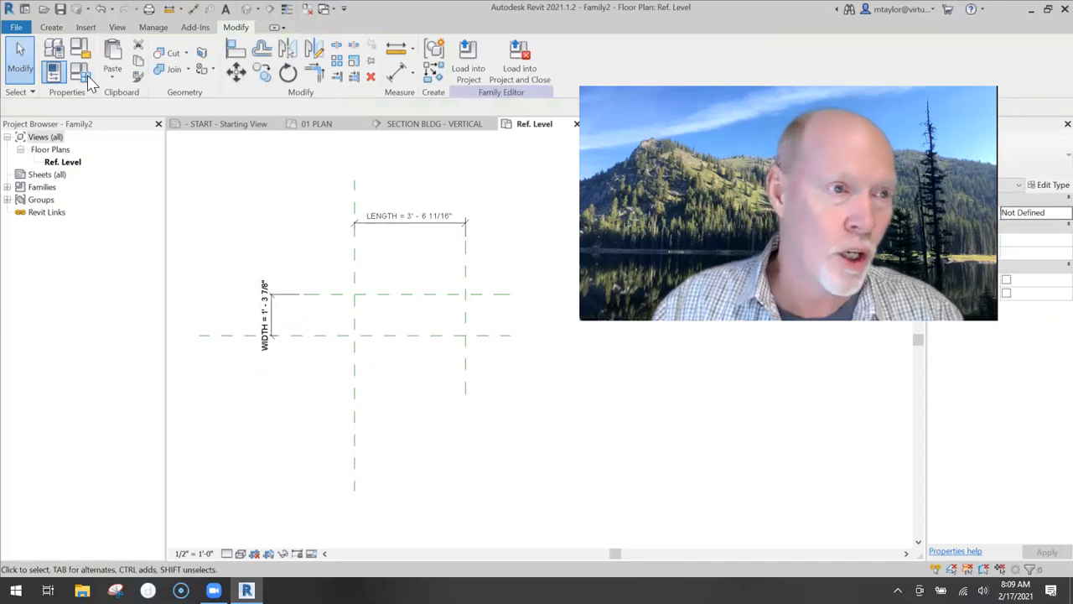
Set the Ref. Level view scale to 1 1/2" = 1'-0"
{"action": "middle_click_drag", "start_coordinate": [429, 407], "coordinate": [412, 408]}
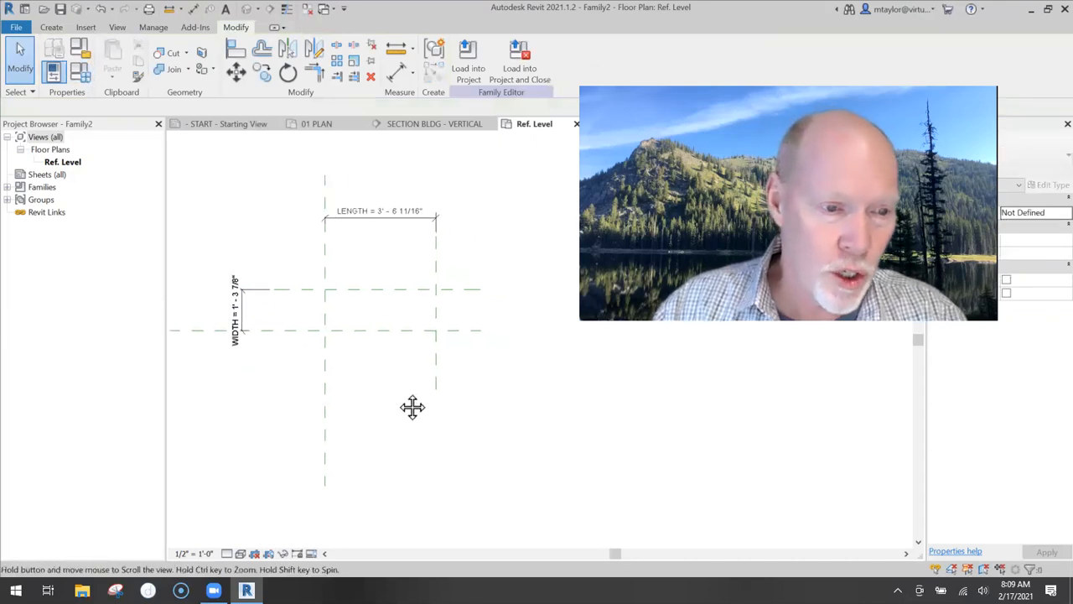
{"action": "left_click", "coordinate": [194, 554]}
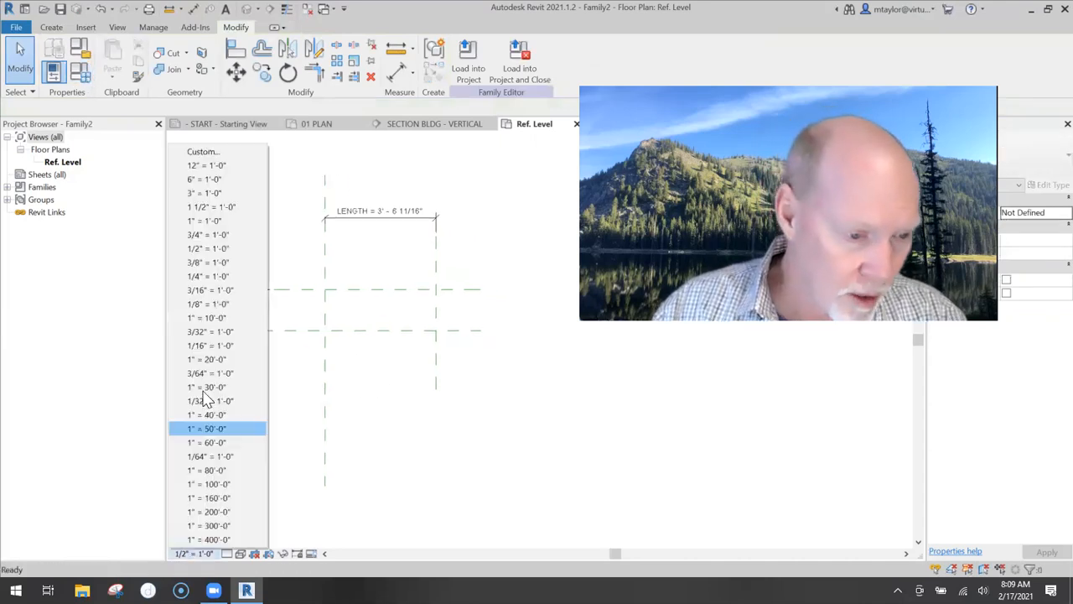
{"action": "left_click", "coordinate": [212, 206]}
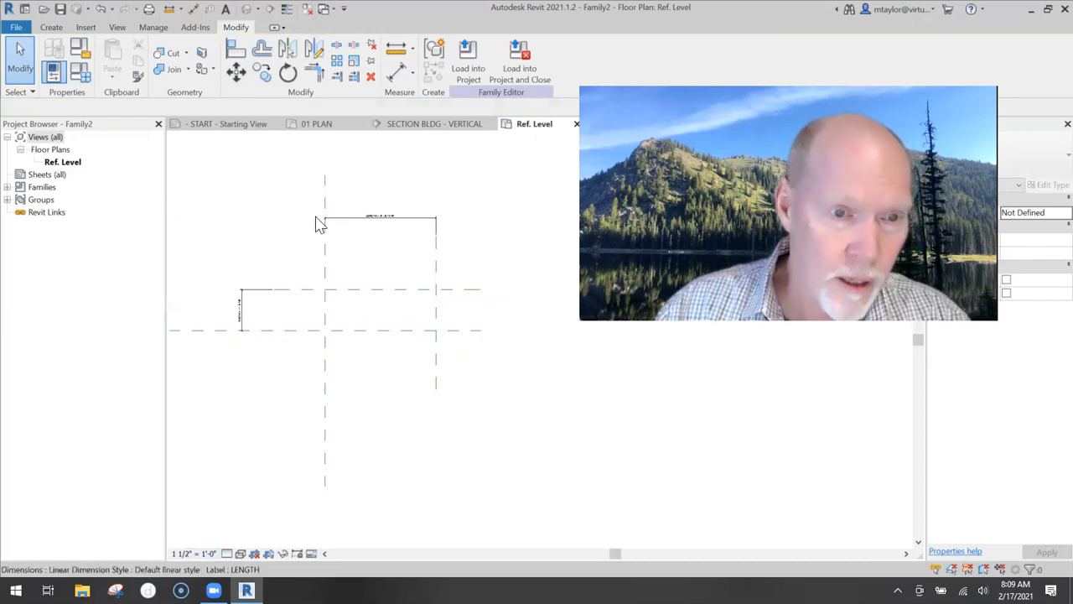
Set the family's LENGTH parameter to 4" and its WIDTH parameter to 2"
{"action": "left_click", "coordinate": [81, 72]}
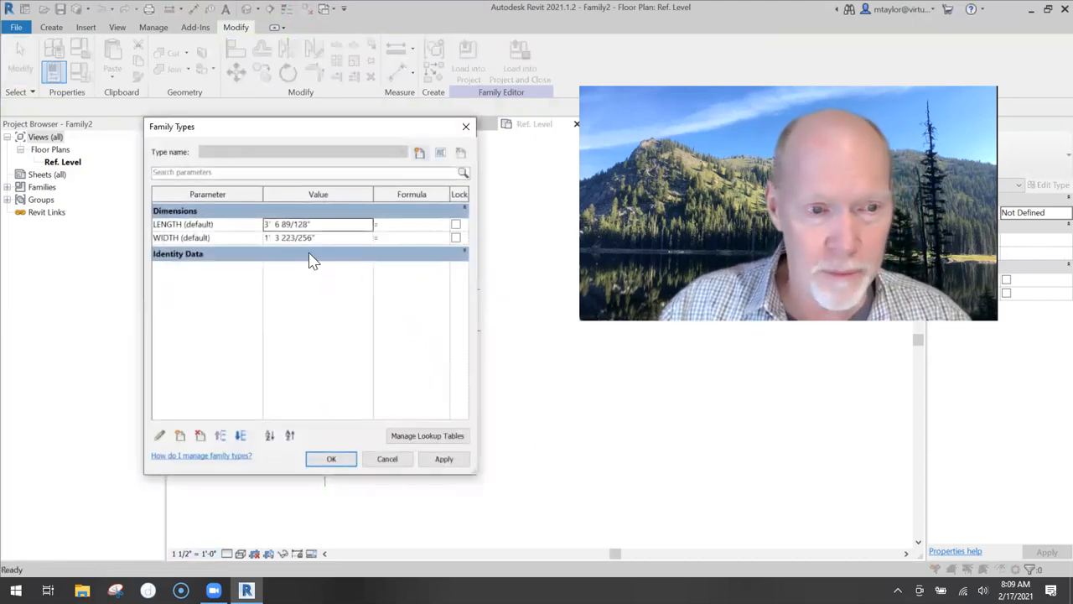
{"action": "left_click_drag", "start_coordinate": [320, 225], "coordinate": [225, 230]}
{"action": "type", "text": "4"}
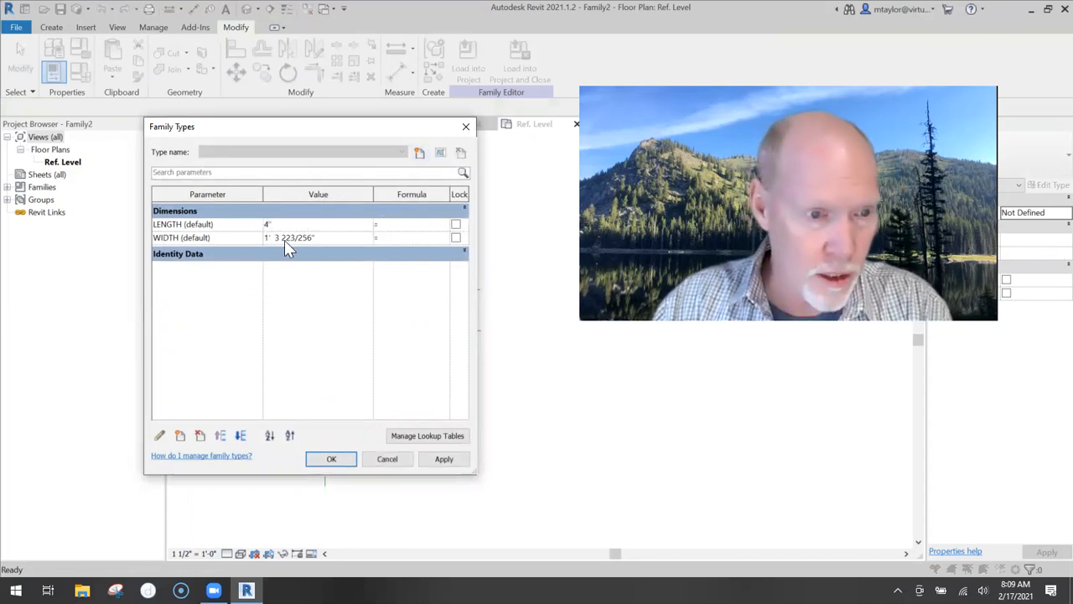
{"action": "left_click_drag", "start_coordinate": [334, 235], "coordinate": [221, 237]}
{"action": "type", "text": "2"}
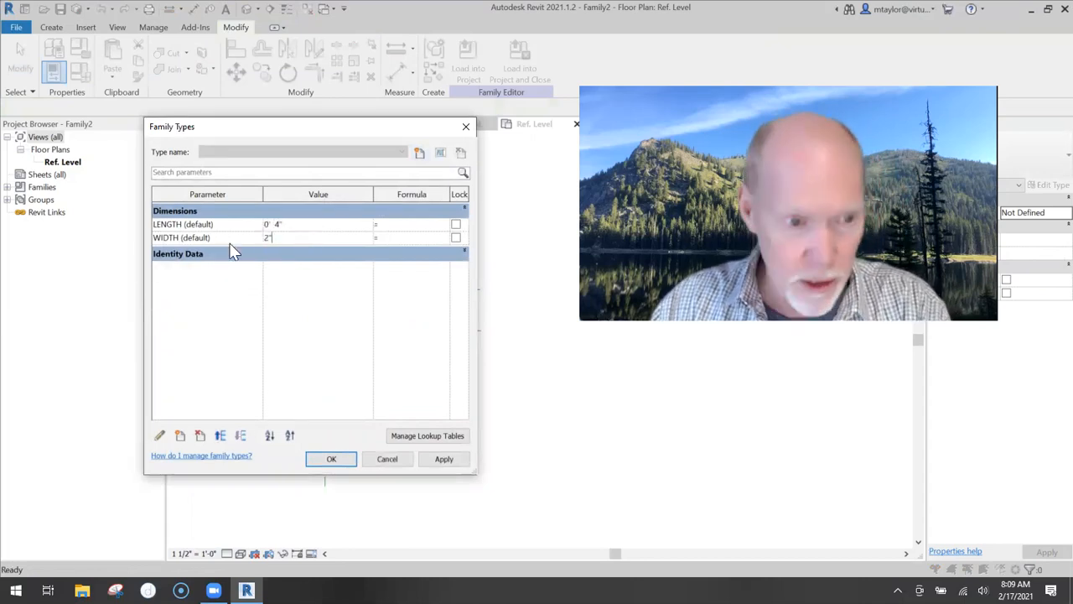
{"action": "left_click", "coordinate": [318, 311]}
{"action": "left_click", "coordinate": [336, 463]}
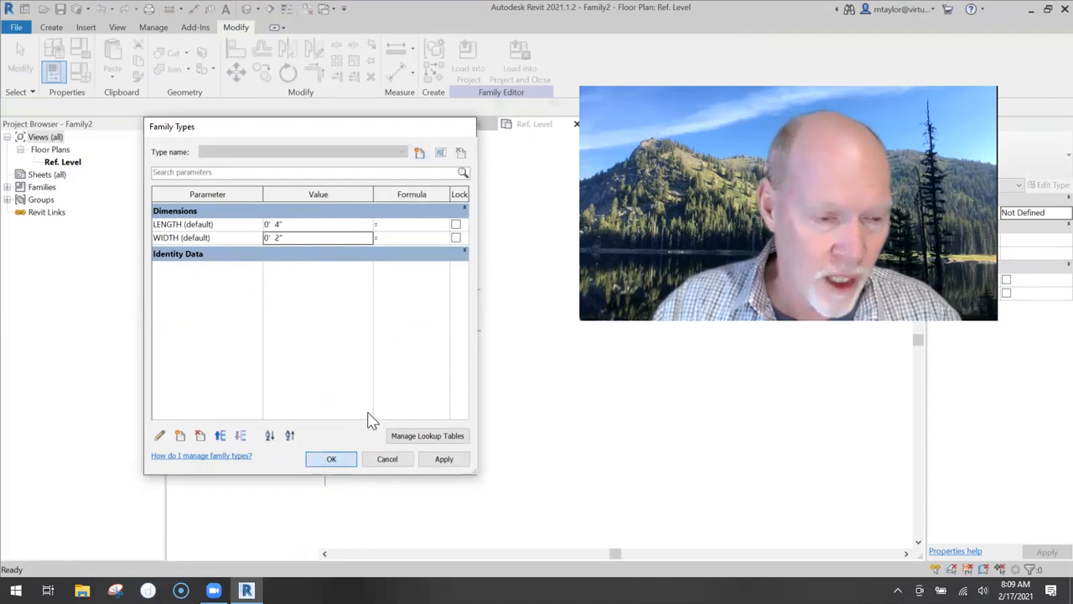
Move the LENGTH dimension down to just above the horizontal reference planes
{"action": "left_click", "coordinate": [339, 223]}
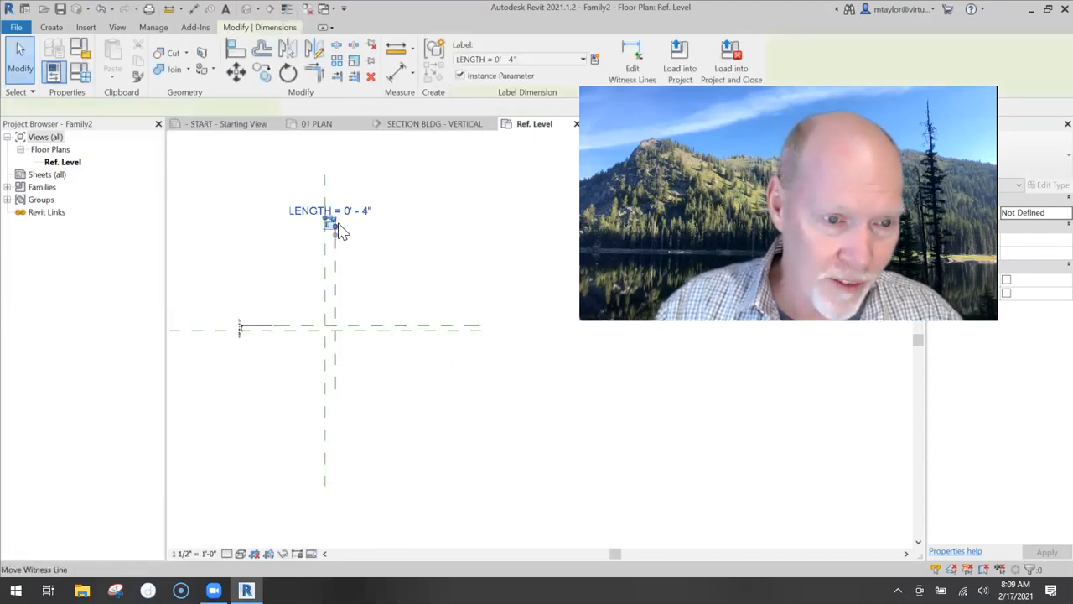
{"action": "scroll", "coordinate": [333, 220], "scroll_direction": "up", "scroll_amount": 3}
{"action": "left_click_drag", "start_coordinate": [343, 317], "coordinate": [347, 479]}
{"action": "left_click", "coordinate": [384, 419]}
{"action": "middle_click_drag", "start_coordinate": [383, 419], "coordinate": [522, 316]}
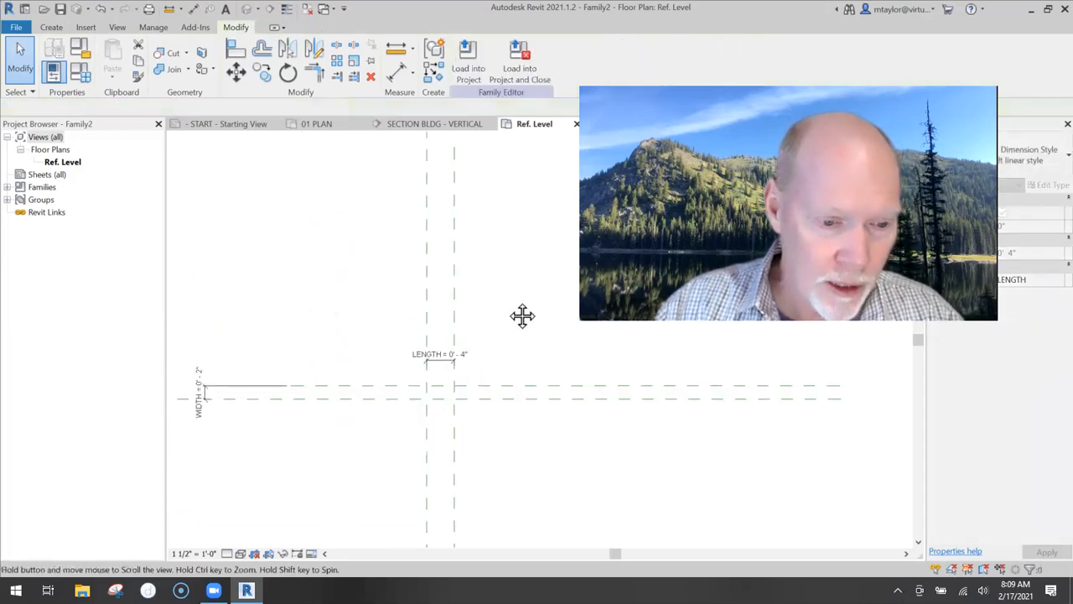
Move the WIDTH dimension in close to the vertical center reference plane
{"action": "left_click", "coordinate": [201, 419]}
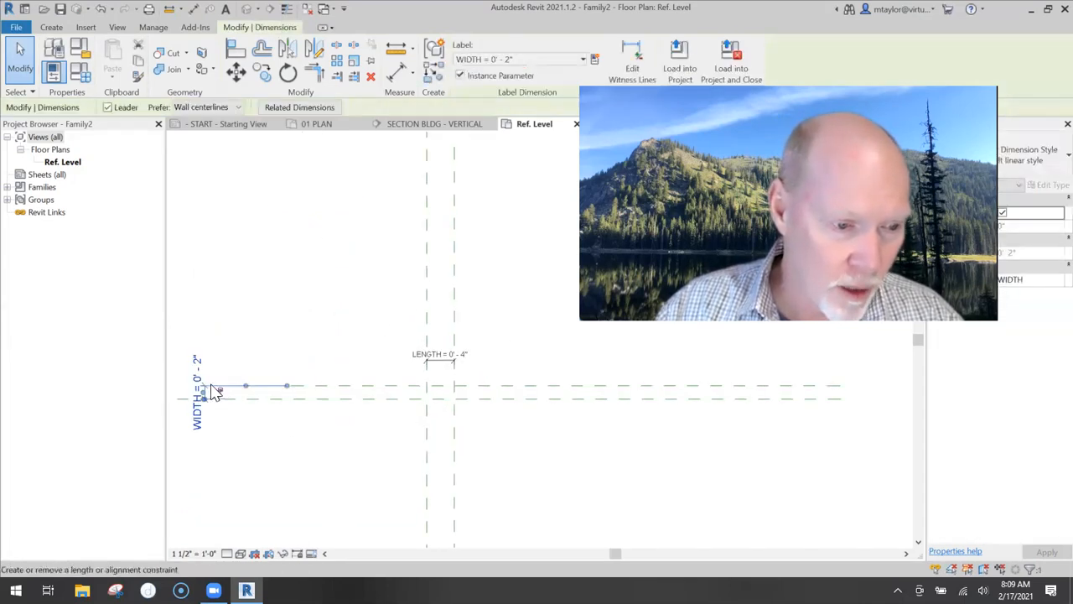
{"action": "left_click_drag", "start_coordinate": [238, 385], "coordinate": [424, 401]}
{"action": "left_click", "coordinate": [517, 472]}
{"action": "scroll", "coordinate": [474, 425], "scroll_direction": "up", "scroll_amount": 4}
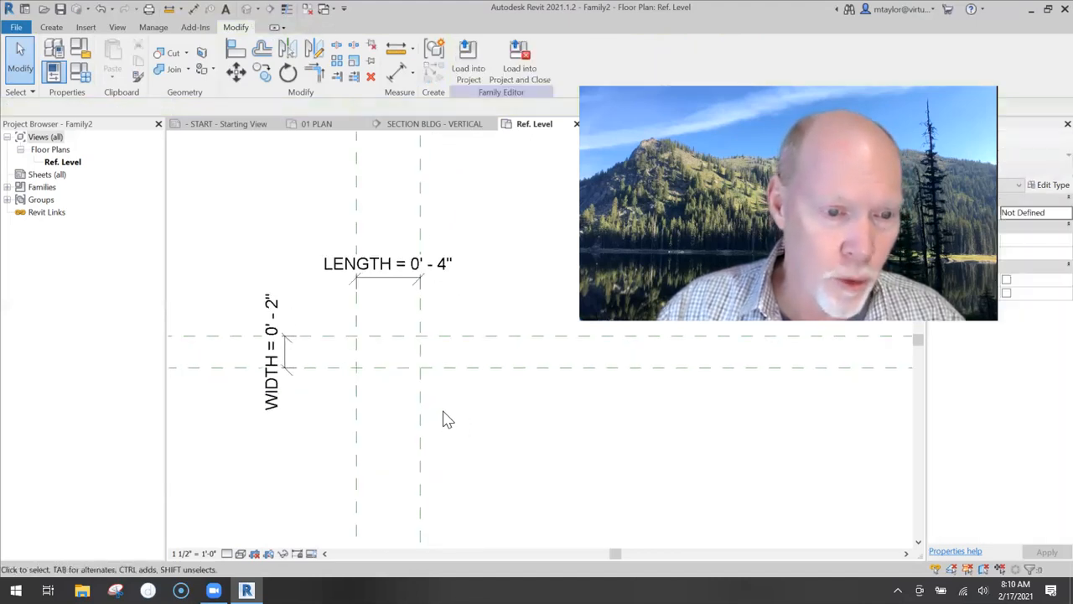
{"action": "scroll", "coordinate": [447, 419], "scroll_direction": "up", "scroll_amount": 2}
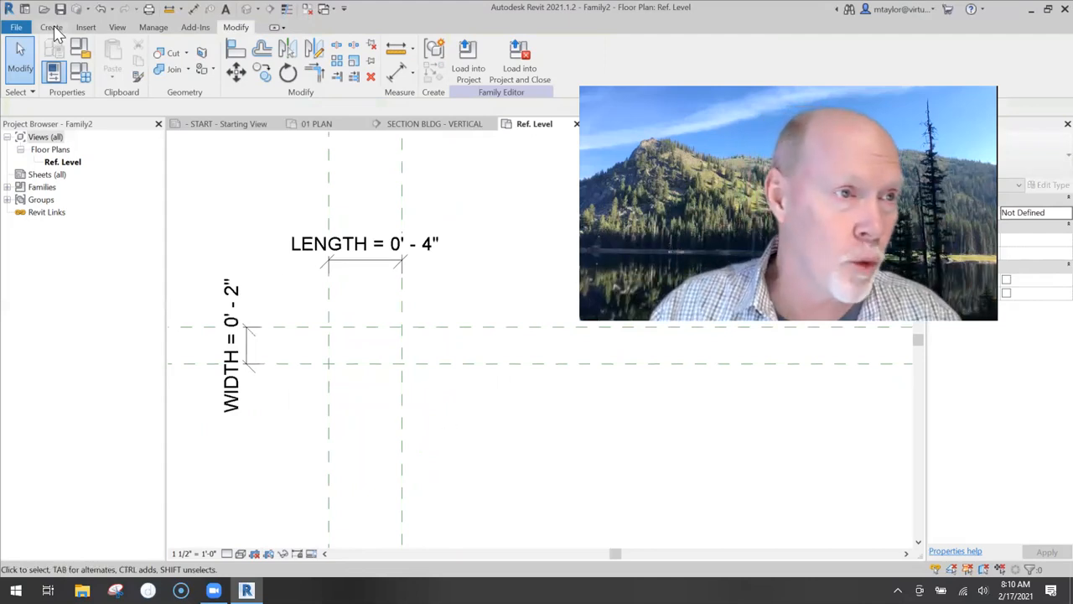
Create a rectangular masking region filling the 4" by 2" area between the four reference planes' intersections
{"action": "left_click", "coordinate": [53, 29]}
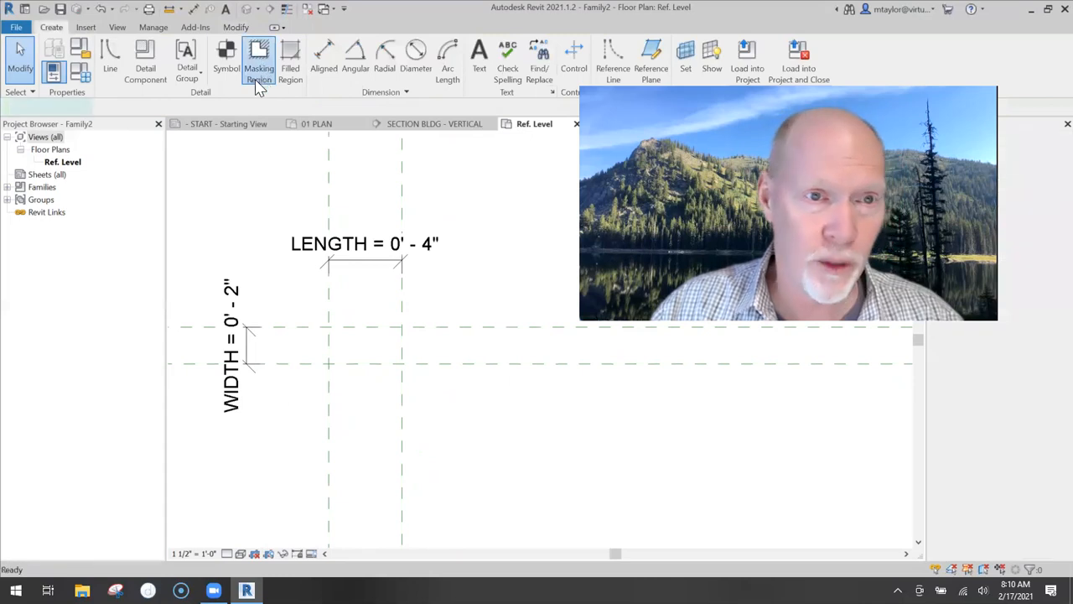
{"action": "left_click", "coordinate": [259, 74]}
{"action": "left_click", "coordinate": [506, 47]}
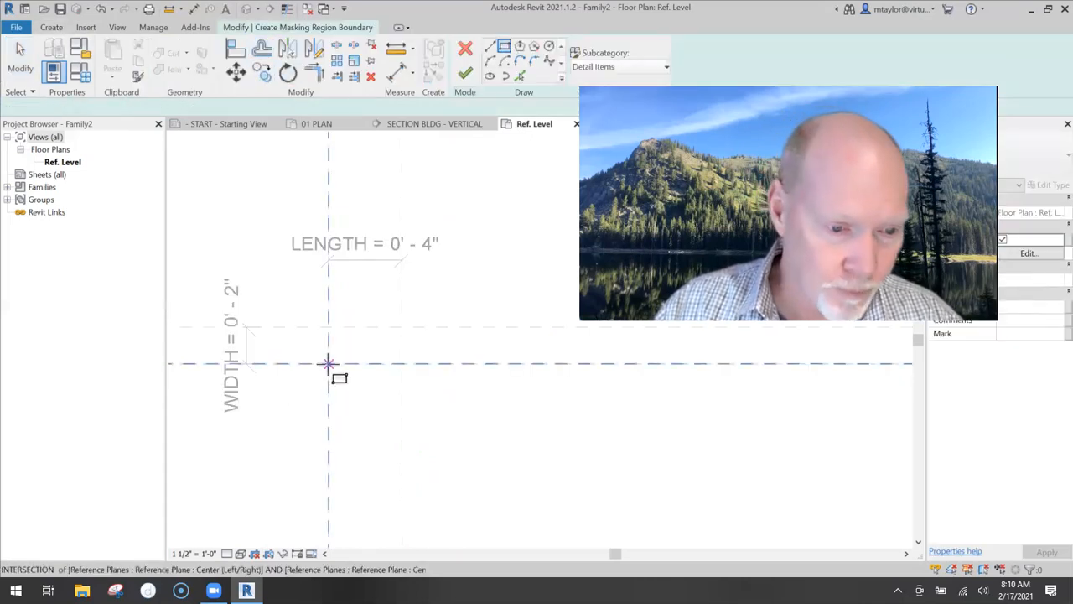
{"action": "left_click", "coordinate": [328, 364]}
{"action": "left_click", "coordinate": [402, 328]}
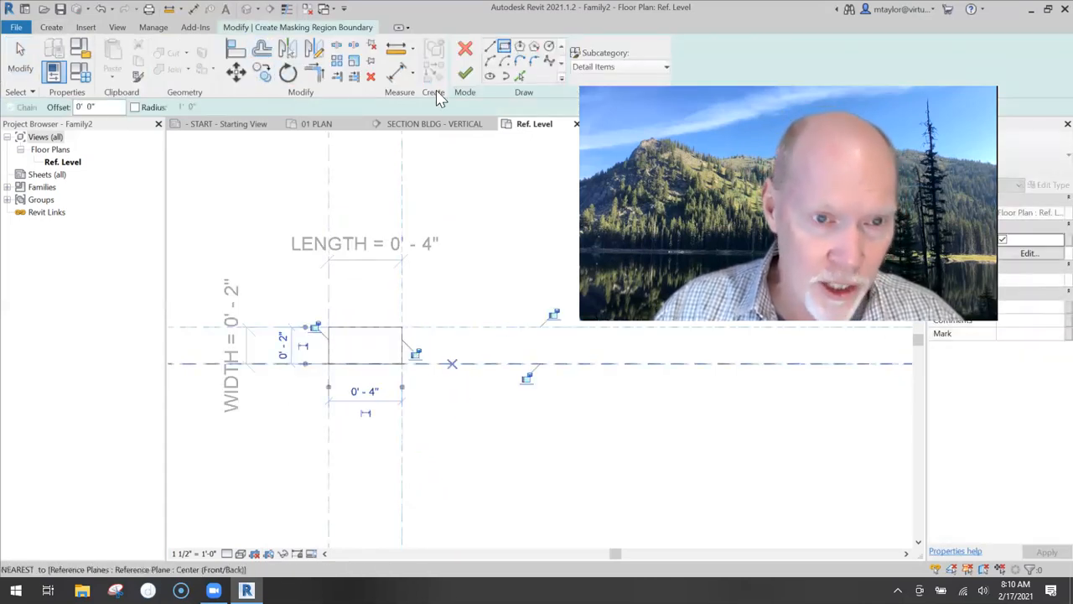
{"action": "left_click", "coordinate": [465, 73]}
{"action": "left_click", "coordinate": [462, 462]}
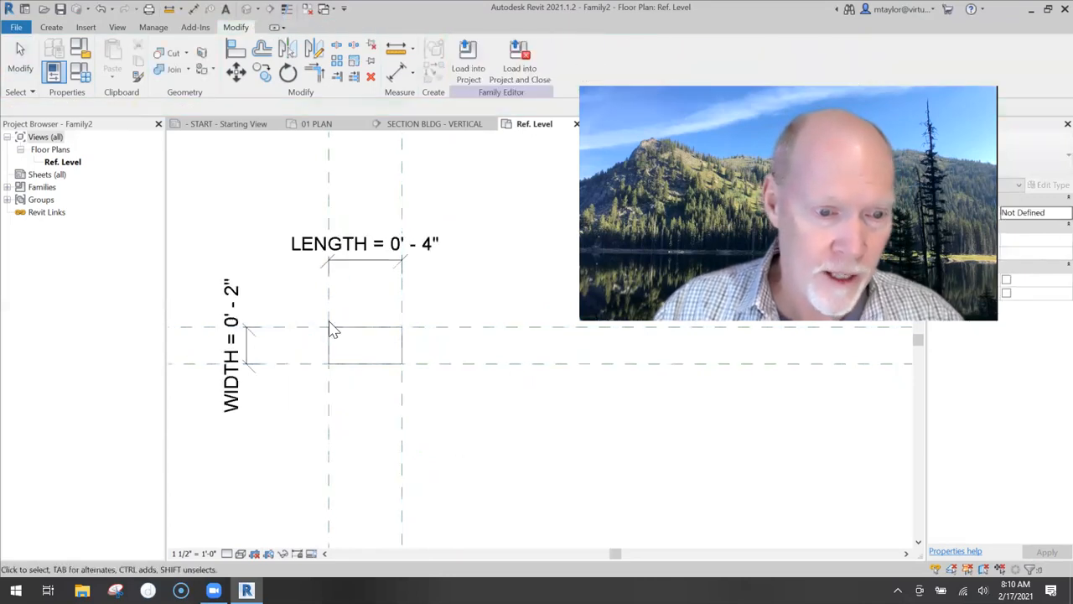
Draw a diagonal line in the Light Lines subcategory from the masking region's lower-left corner to its upper-right corner
{"action": "left_click", "coordinate": [51, 27]}
{"action": "left_click", "coordinate": [110, 67]}
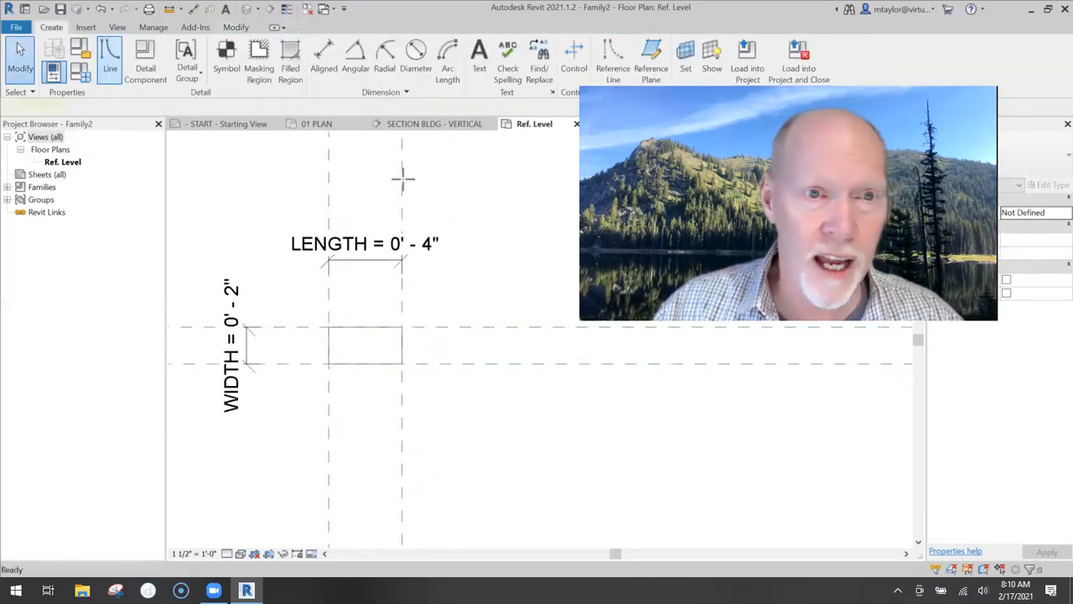
{"action": "left_click", "coordinate": [587, 68]}
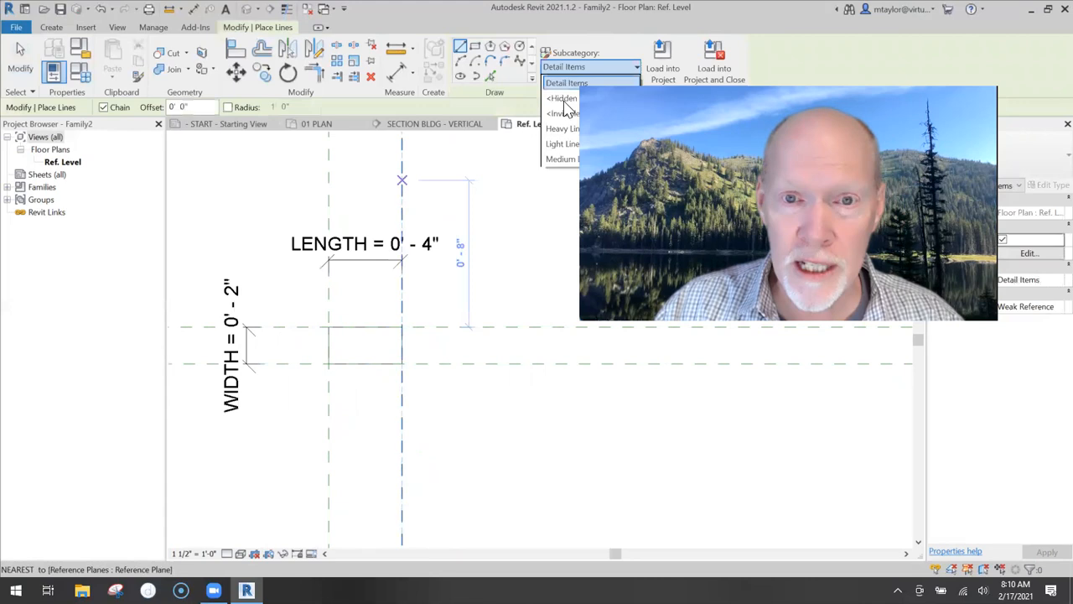
{"action": "left_click", "coordinate": [562, 145]}
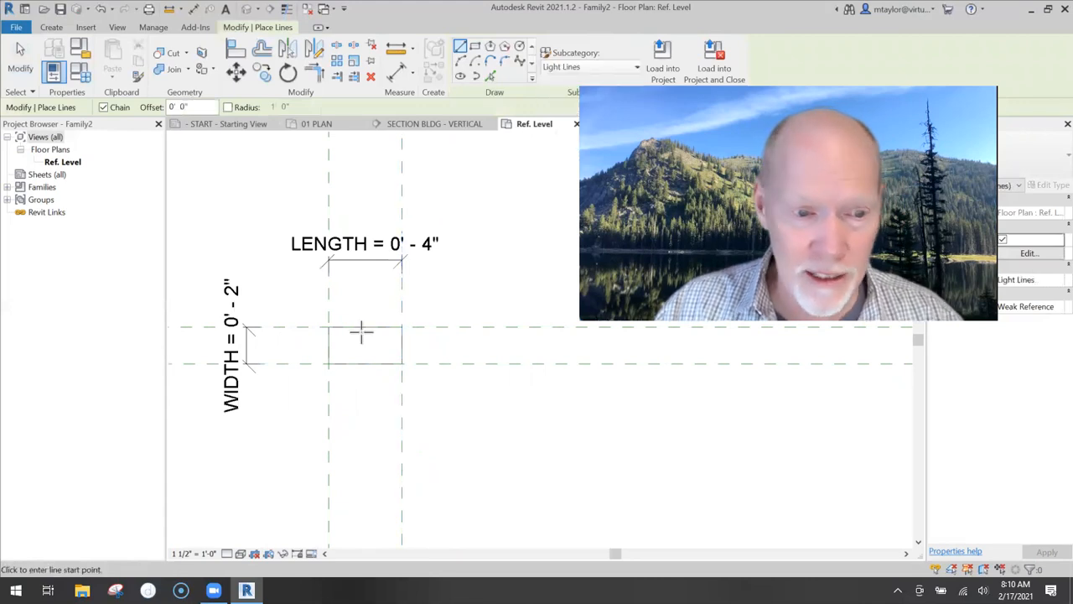
{"action": "left_click", "coordinate": [329, 363]}
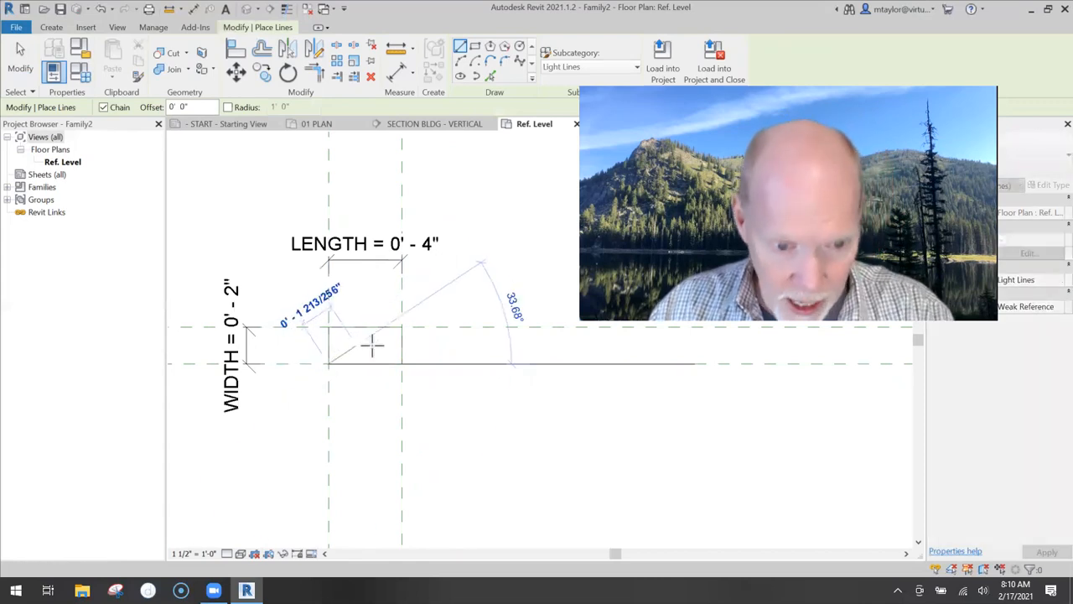
{"action": "left_click", "coordinate": [402, 327]}
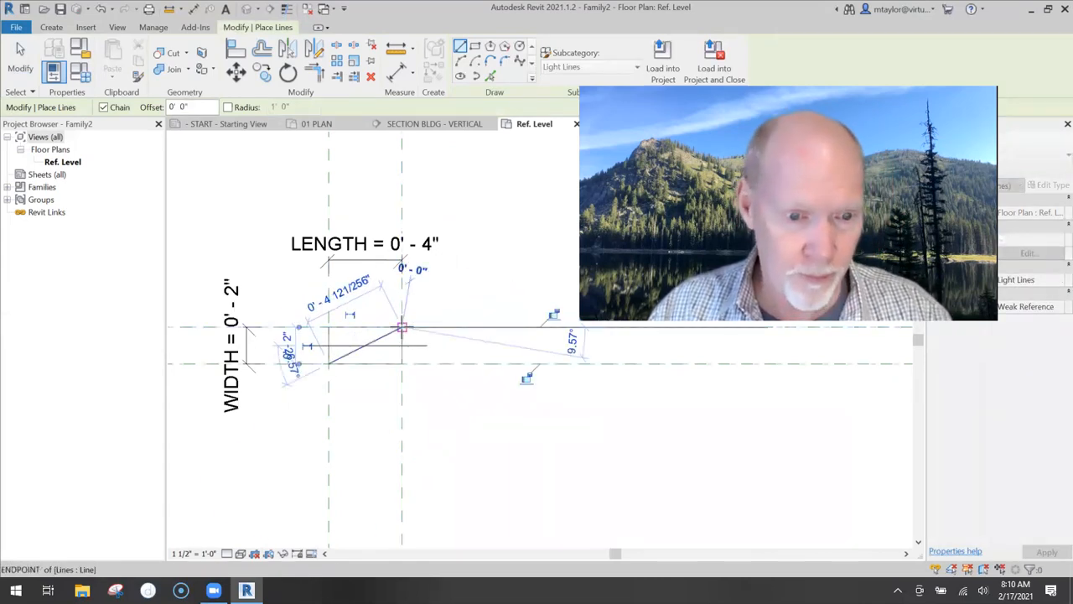
{"action": "key", "text": "Escape"}
{"action": "key", "text": "Escape"}
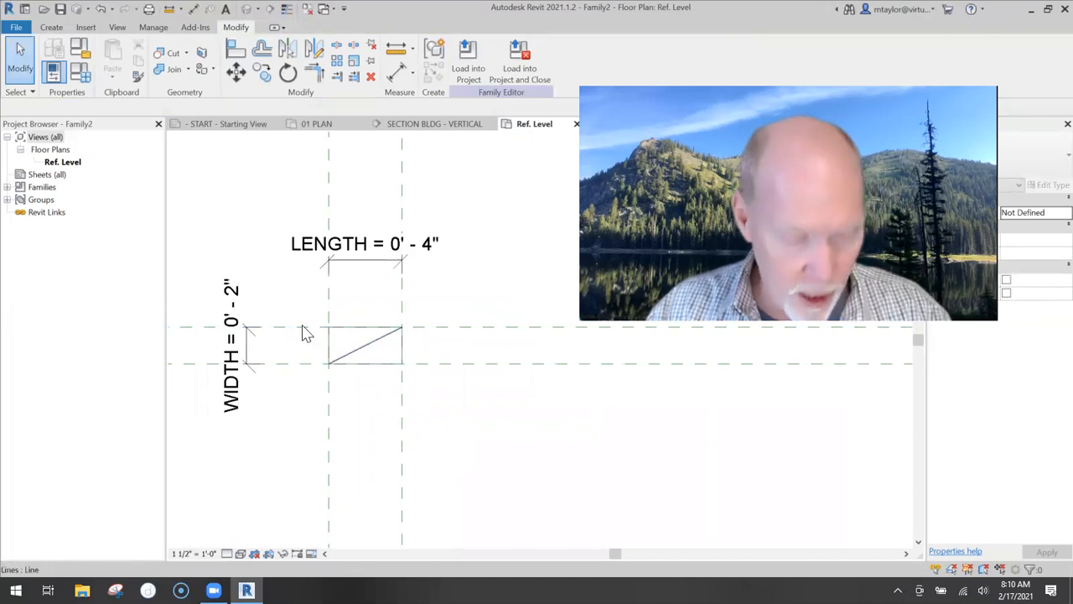
Draw the second Light Lines diagonal from the masking region's upper-left corner to its lower-right corner to complete the X
{"action": "left_click", "coordinate": [51, 27]}
{"action": "left_click", "coordinate": [110, 55]}
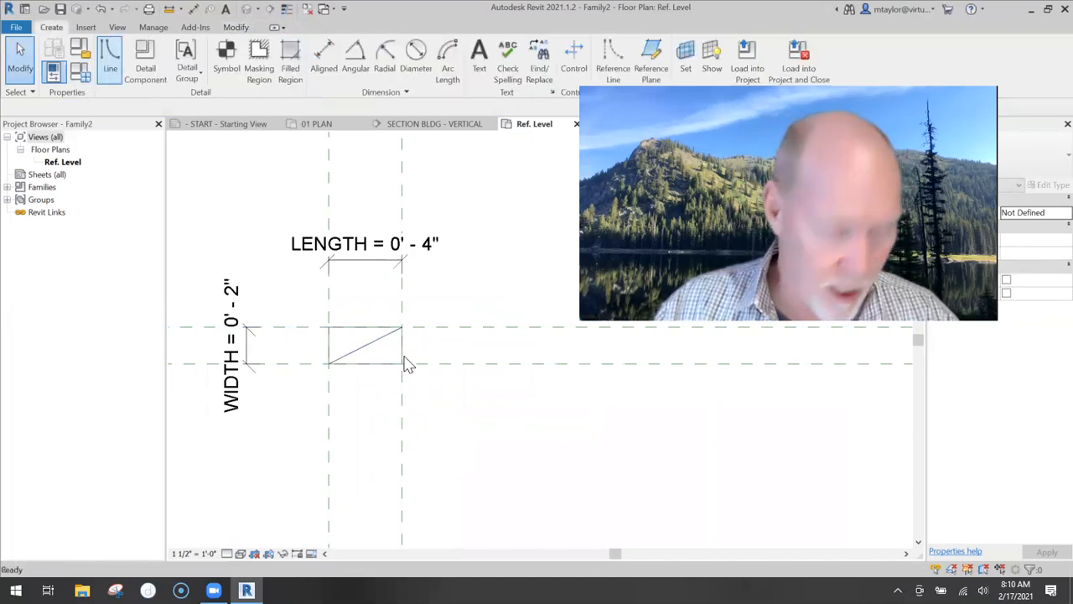
{"action": "left_click", "coordinate": [328, 327]}
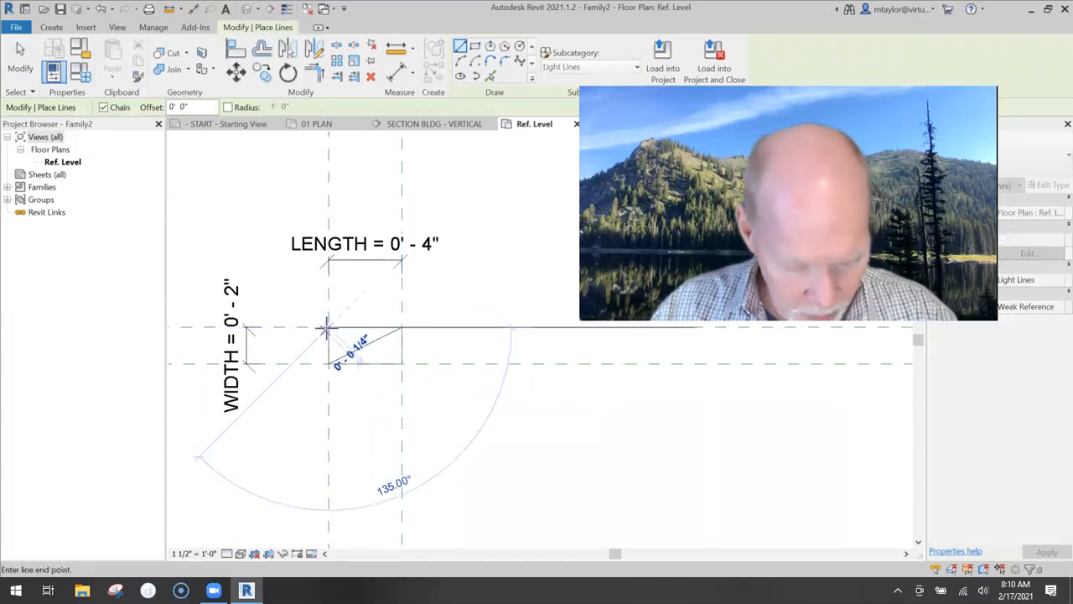
{"action": "left_click", "coordinate": [401, 363]}
{"action": "key", "text": "Escape"}
{"action": "key", "text": "Escape"}
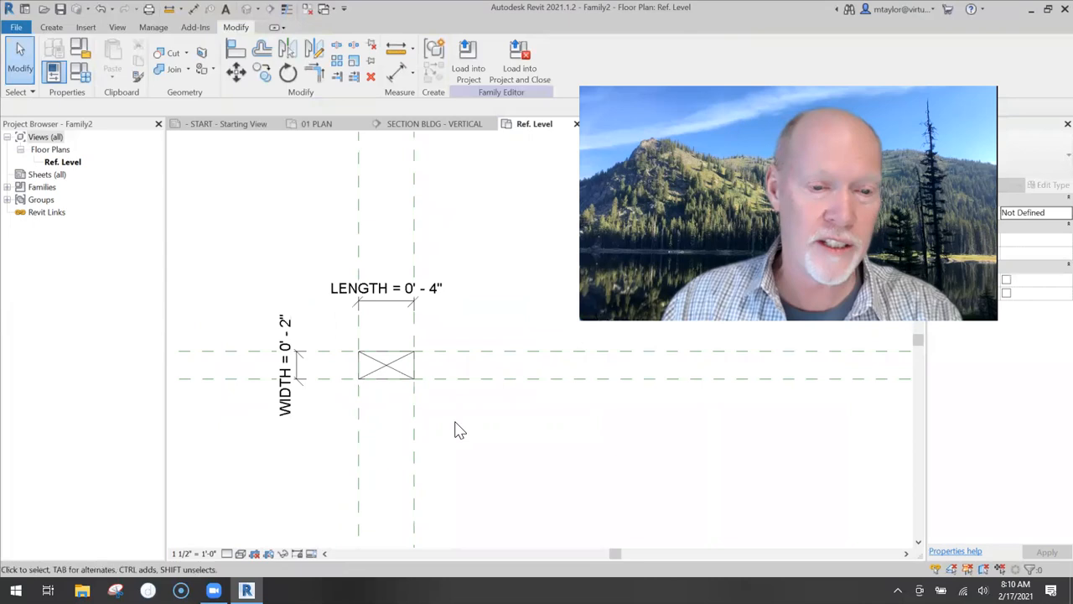
{"action": "scroll", "coordinate": [460, 429], "scroll_direction": "up", "scroll_amount": 1}
{"action": "middle_click_drag", "start_coordinate": [455, 431], "coordinate": [504, 436]}
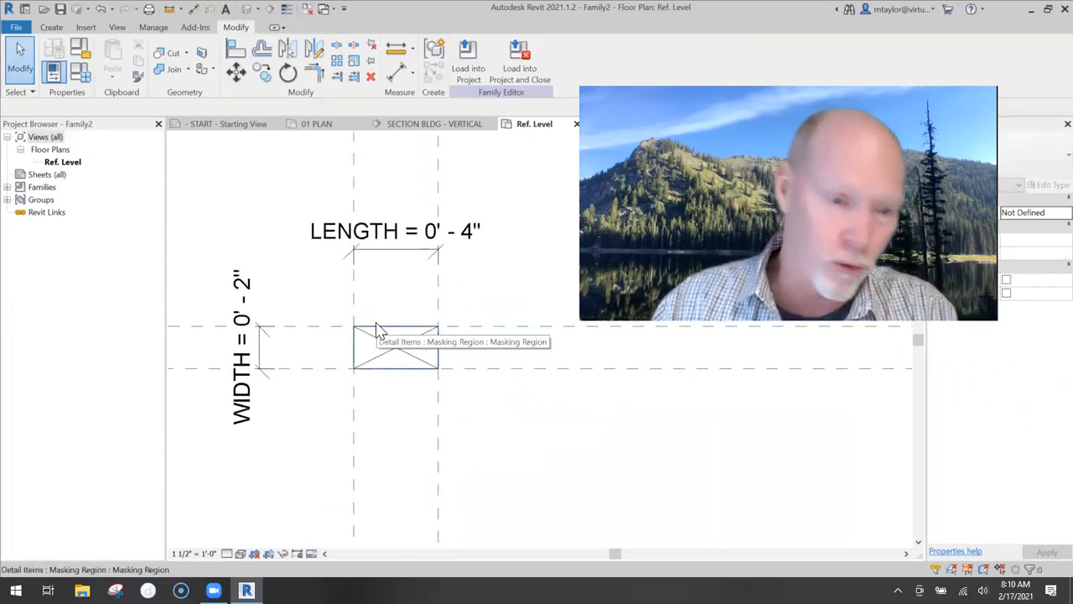
Flex the family by applying a LENGTH of 6" and a WIDTH of 1"
{"action": "left_click", "coordinate": [82, 74]}
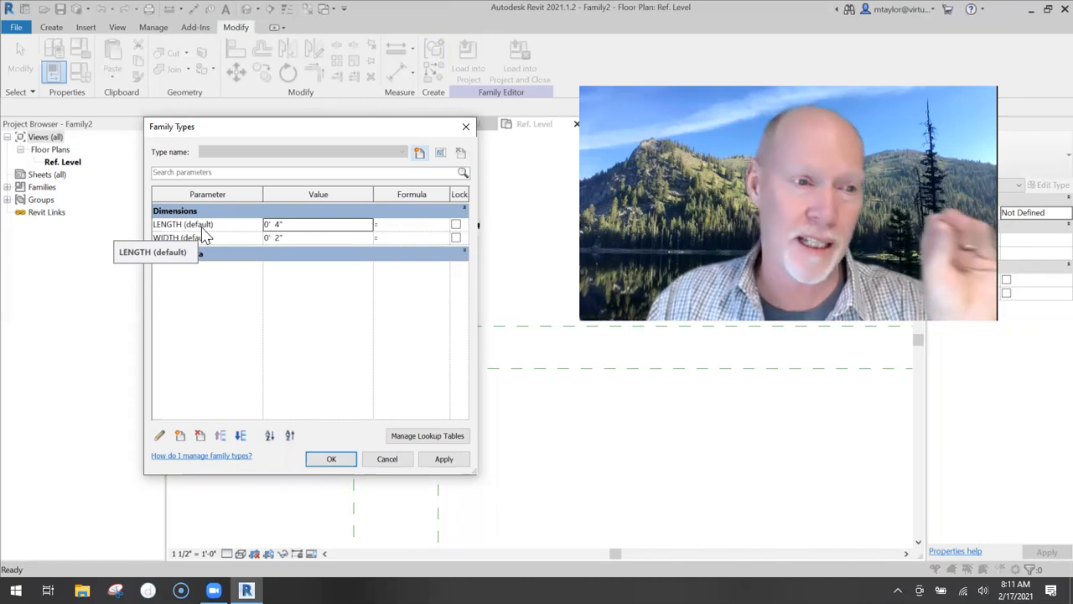
{"action": "left_click", "coordinate": [281, 227]}
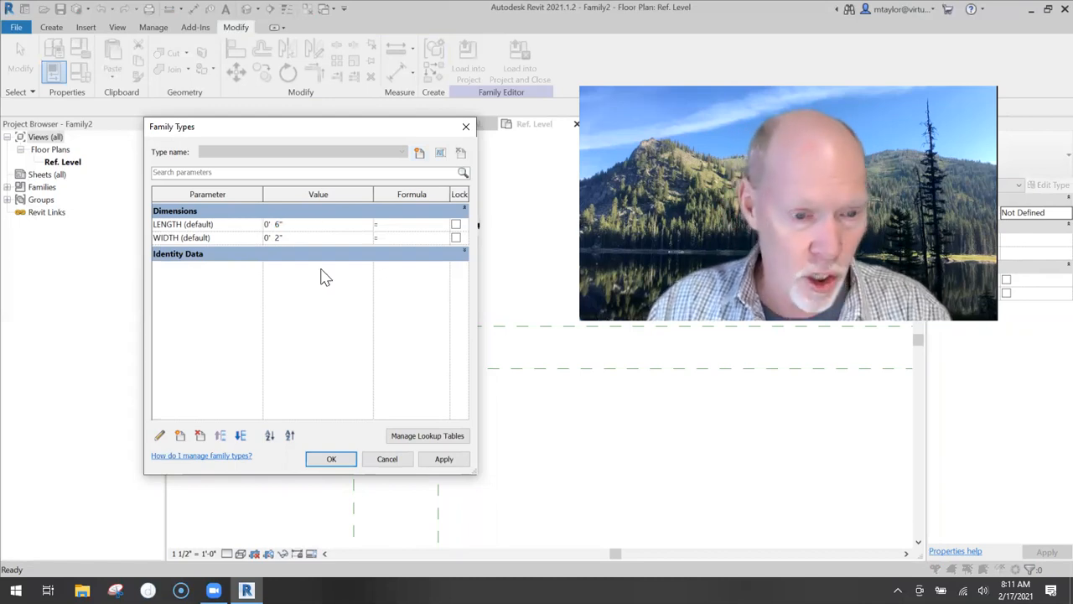
{"action": "left_click", "coordinate": [444, 459]}
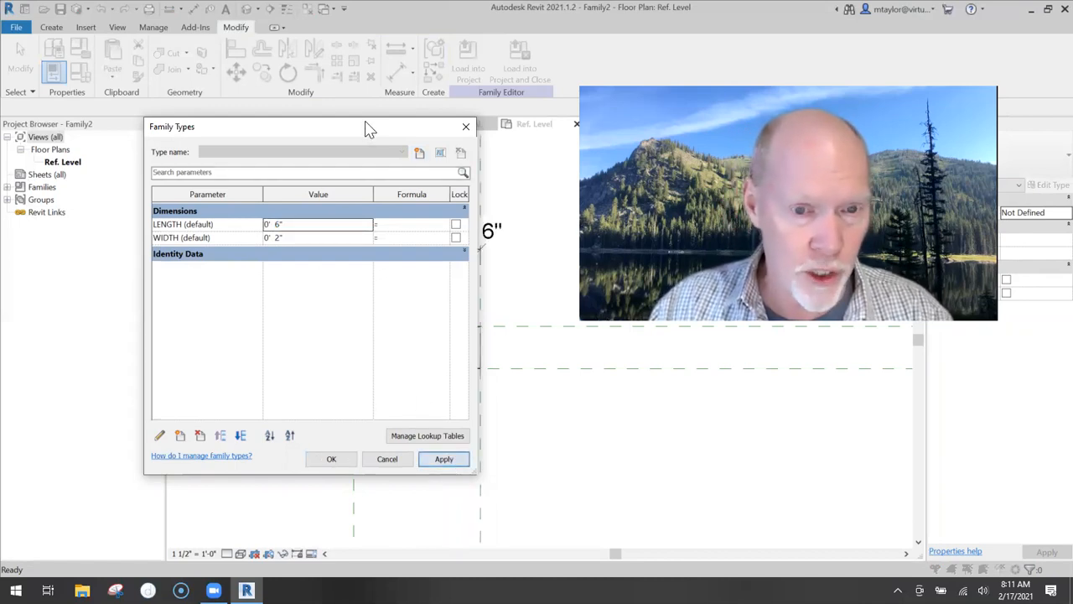
{"action": "left_click_drag", "start_coordinate": [366, 127], "coordinate": [431, 99]}
{"action": "left_click", "coordinate": [289, 195]}
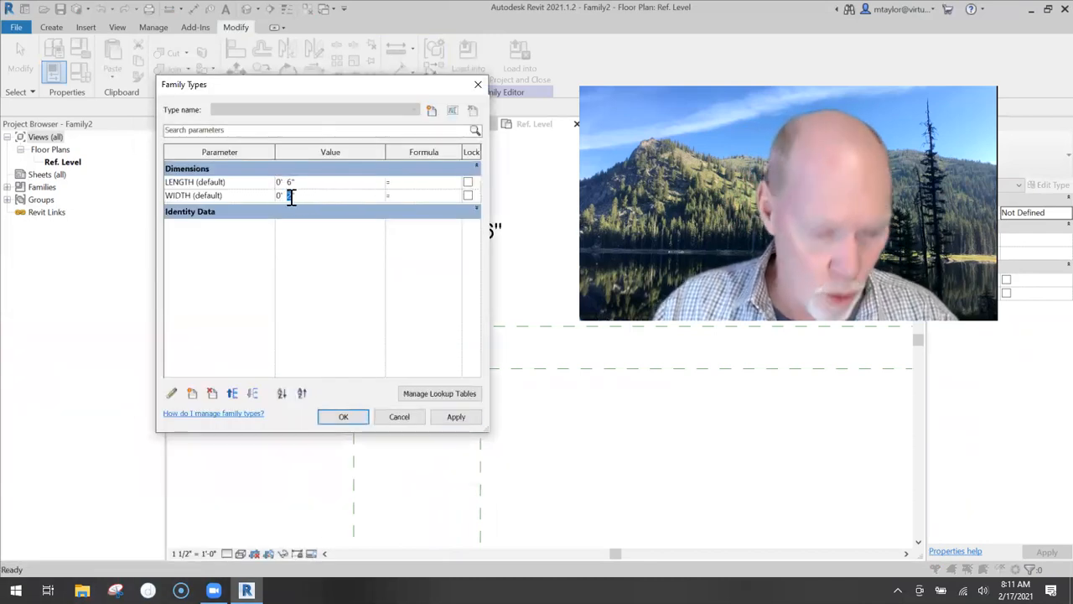
{"action": "left_click", "coordinate": [459, 418]}
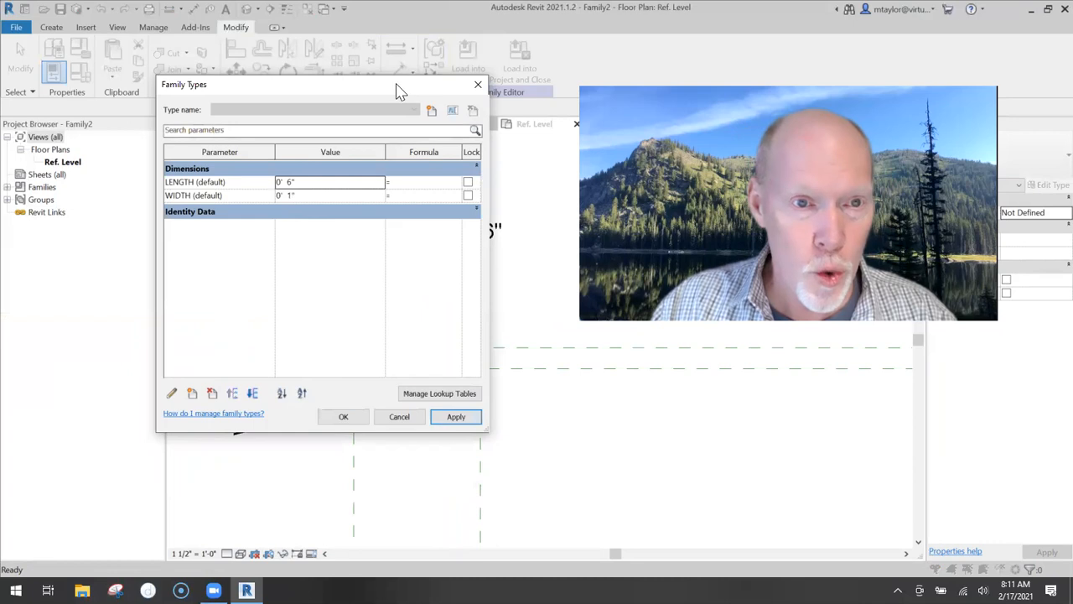
{"action": "left_click_drag", "start_coordinate": [400, 91], "coordinate": [448, 132]}
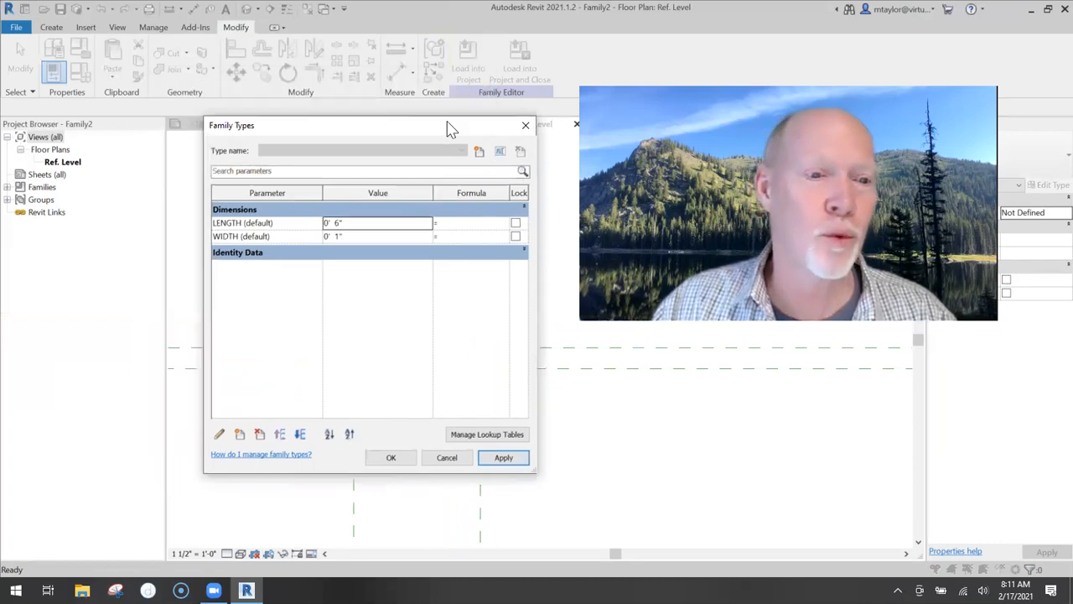
Set the family's WIDTH parameter to 2" and accept the family type values
{"action": "left_click", "coordinate": [341, 236]}
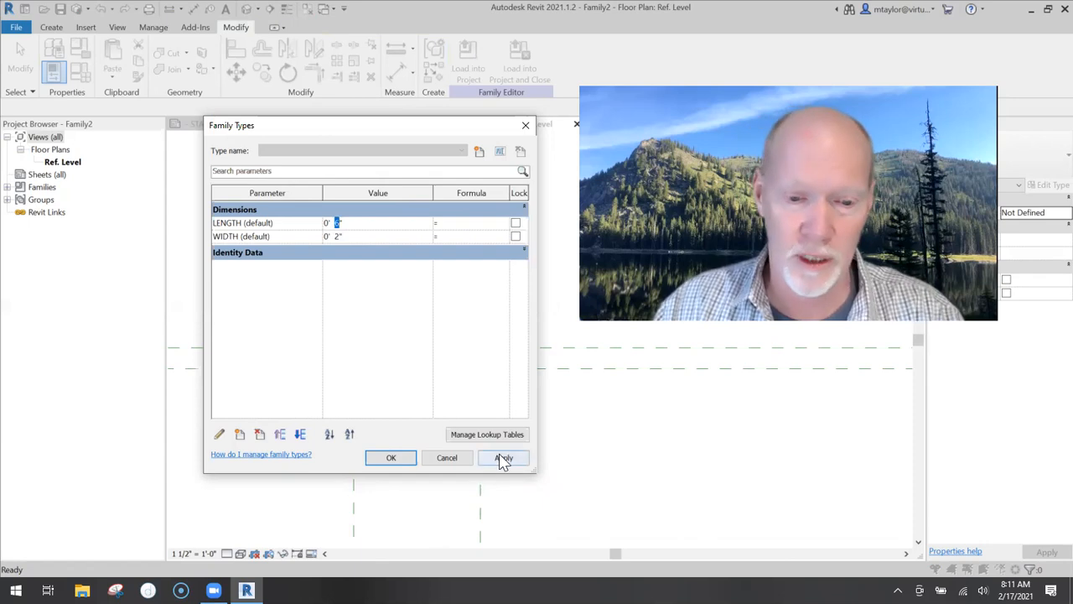
{"action": "left_click", "coordinate": [392, 459]}
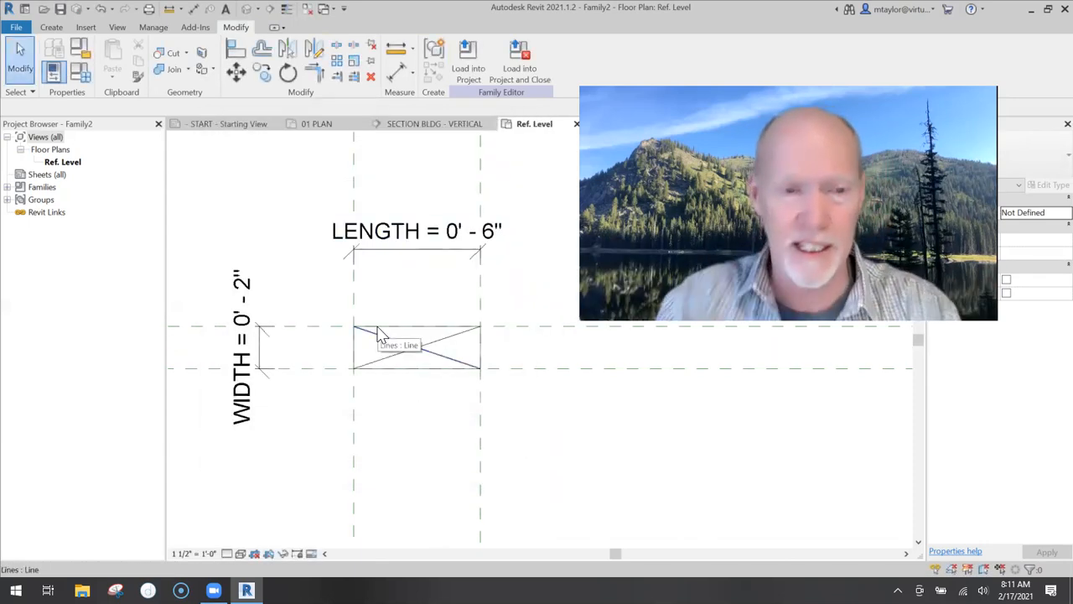
Save the family to the Desktop as ADJ WOOD BLOCKING, then load it into the project and close it
{"action": "left_click", "coordinate": [60, 10]}
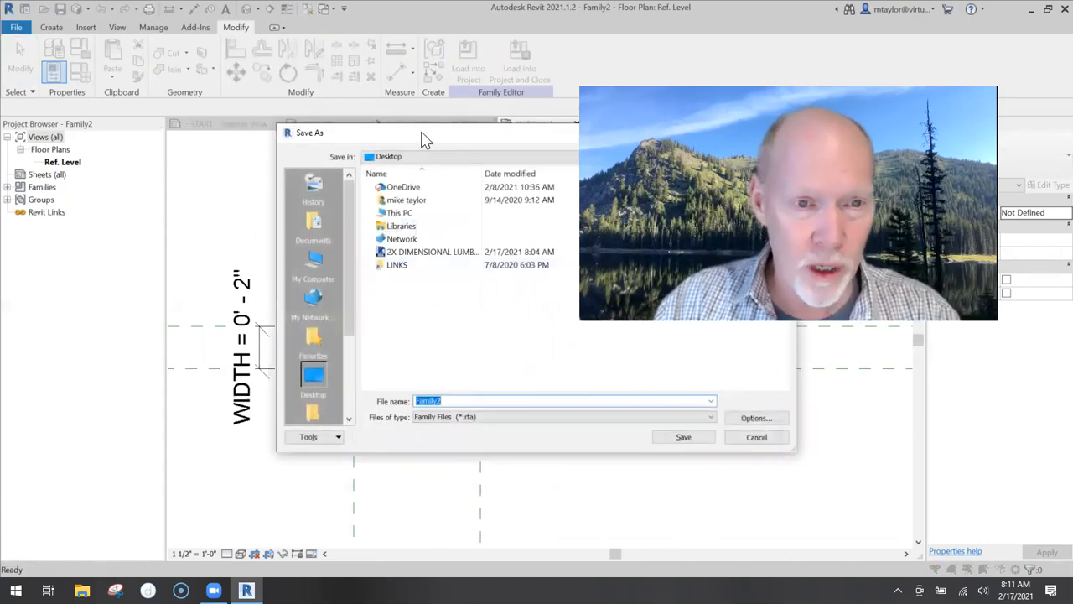
{"action": "left_click_drag", "start_coordinate": [423, 136], "coordinate": [340, 131]}
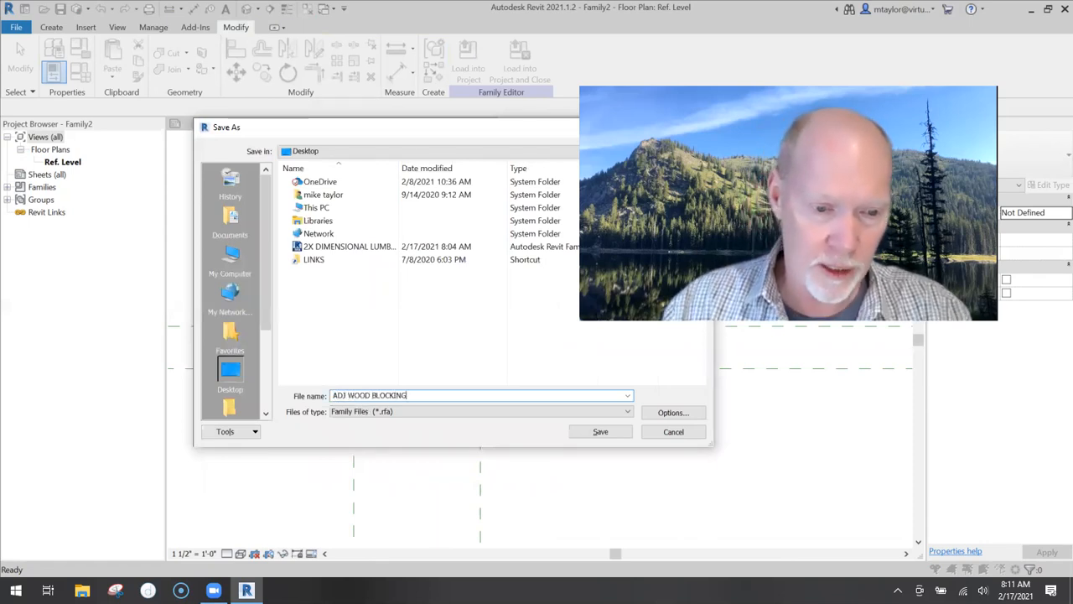
{"action": "left_click", "coordinate": [595, 433]}
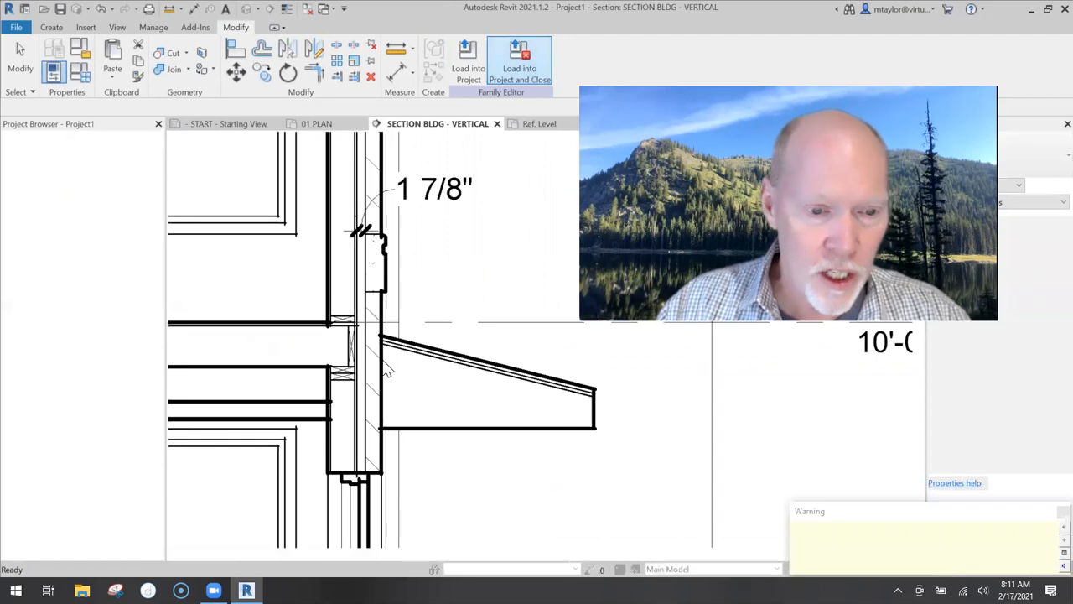
Place one ADJ WOOD BLOCKING detail item inside the sloped canopy next to the wall in the SECTION BLDG - VERTICAL view
{"action": "left_click", "coordinate": [442, 126]}
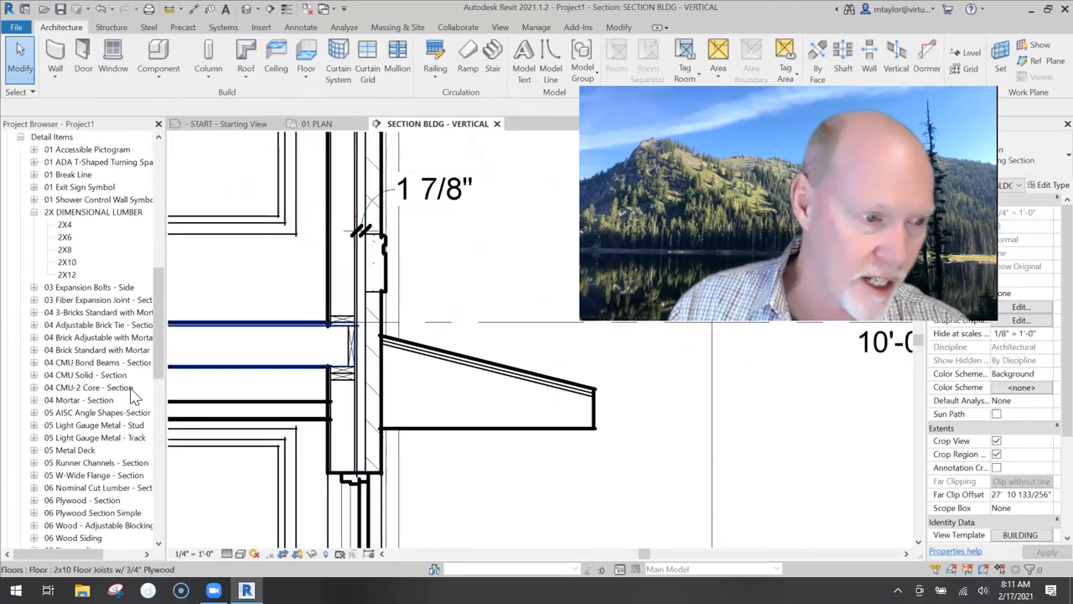
{"action": "left_click_drag", "start_coordinate": [157, 285], "coordinate": [157, 362]}
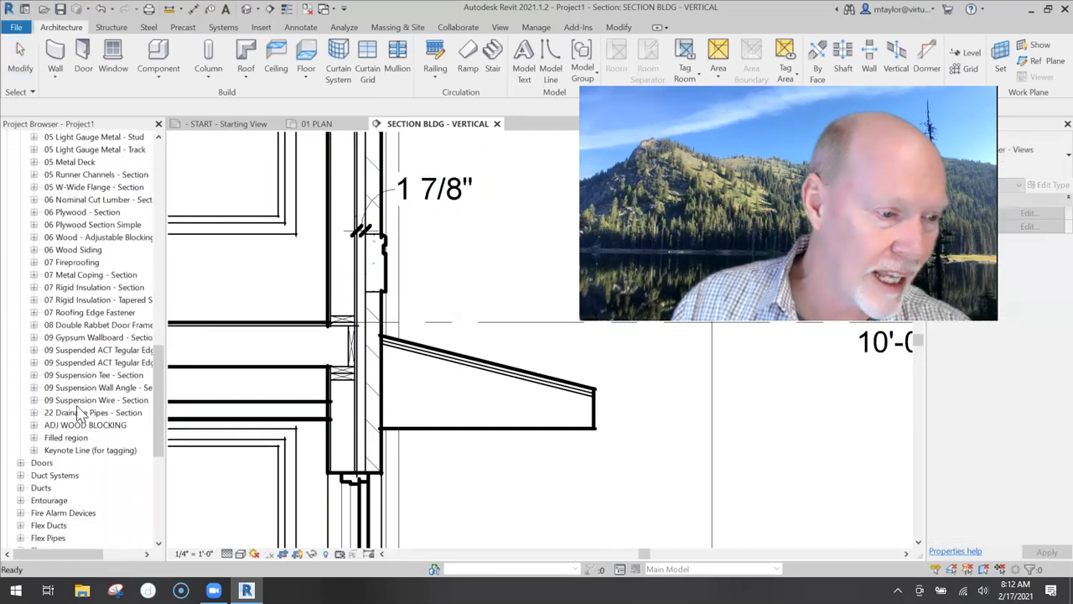
{"action": "left_click", "coordinate": [34, 425]}
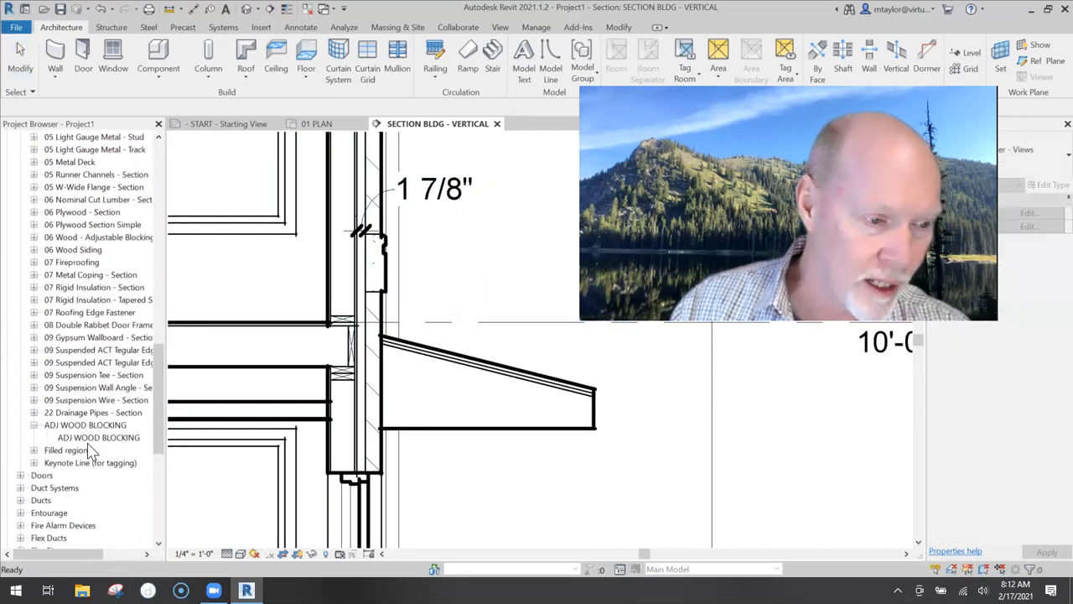
{"action": "left_click", "coordinate": [87, 439]}
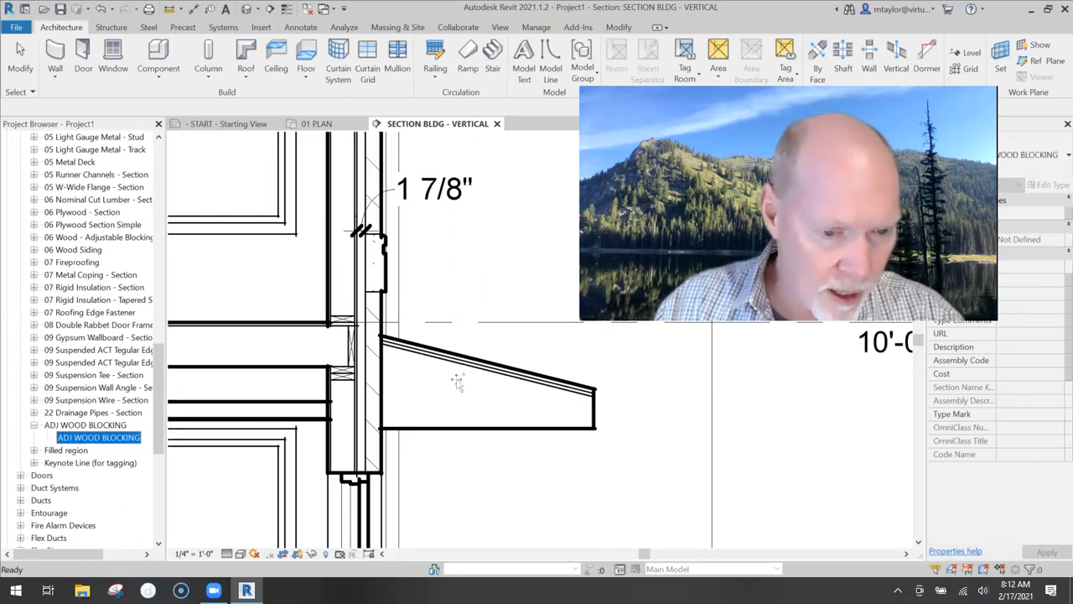
{"action": "left_click_drag", "start_coordinate": [457, 382], "coordinate": [450, 394]}
{"action": "scroll", "coordinate": [449, 403], "scroll_direction": "up", "scroll_amount": 3}
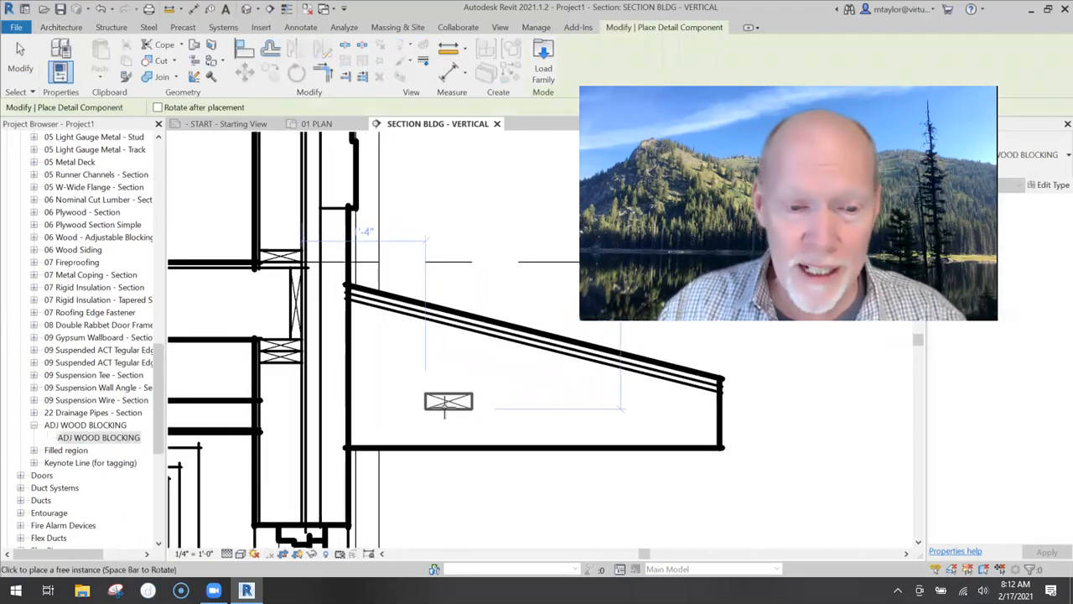
{"action": "left_click", "coordinate": [432, 379]}
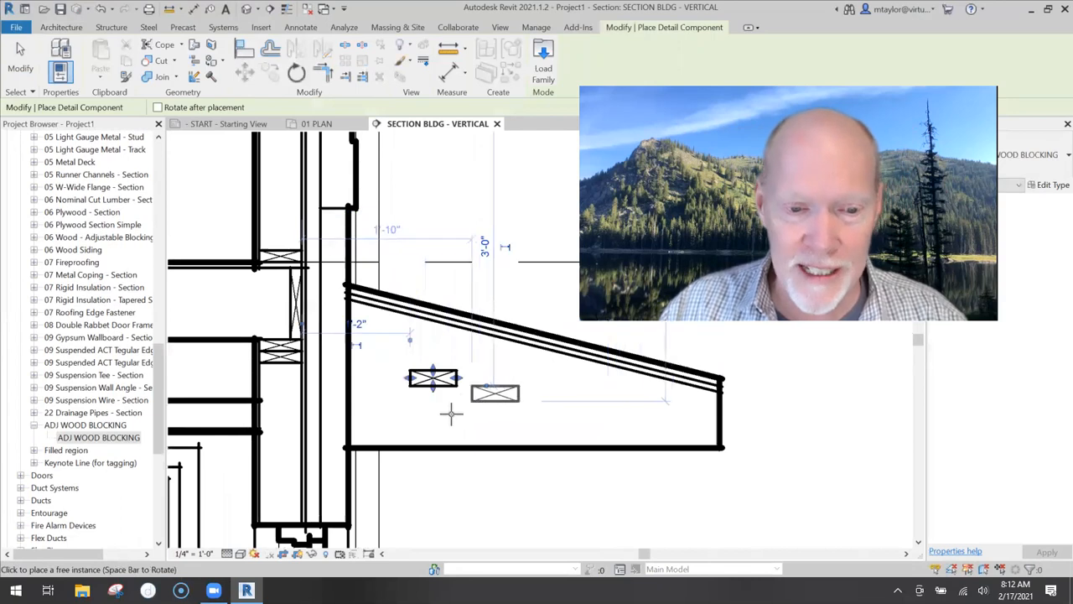
{"action": "key", "text": "Escape"}
Stretch the placed wood blocking upward from its top edge until it is about 1'-7 3/8" tall
{"action": "scroll", "coordinate": [436, 388], "scroll_direction": "up", "scroll_amount": 4}
{"action": "left_click", "coordinate": [436, 388]}
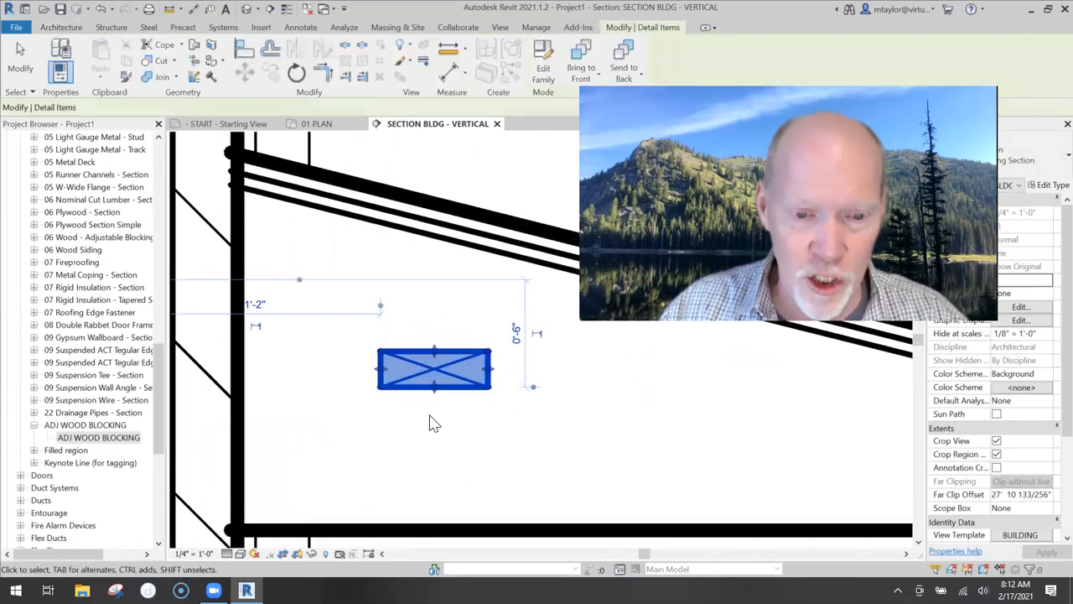
{"action": "scroll", "coordinate": [432, 424], "scroll_direction": "down", "scroll_amount": 5}
{"action": "left_click_drag", "start_coordinate": [432, 388], "coordinate": [432, 244]}
{"action": "left_click", "coordinate": [453, 486]}
{"action": "middle_click_drag", "start_coordinate": [448, 379], "coordinate": [520, 377]}
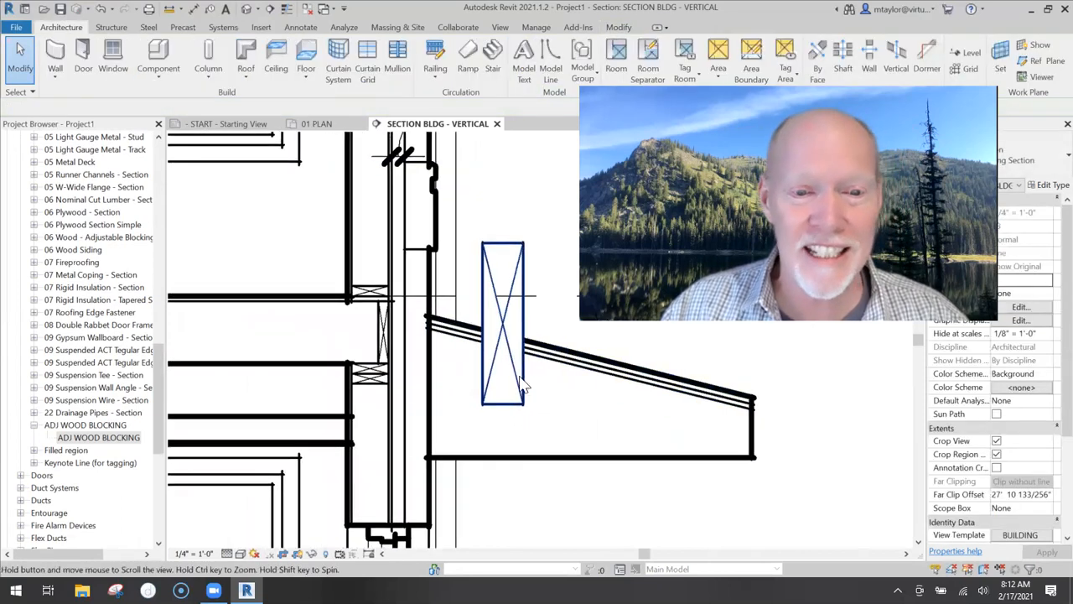
{"action": "left_click", "coordinate": [527, 334]}
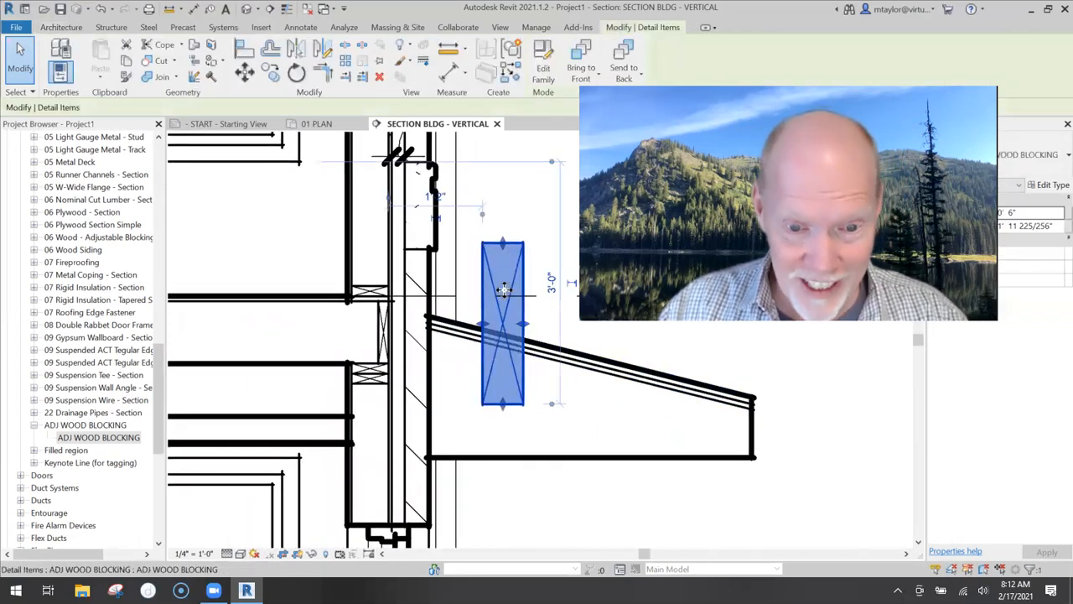
{"action": "left_click_drag", "start_coordinate": [506, 273], "coordinate": [506, 275]}
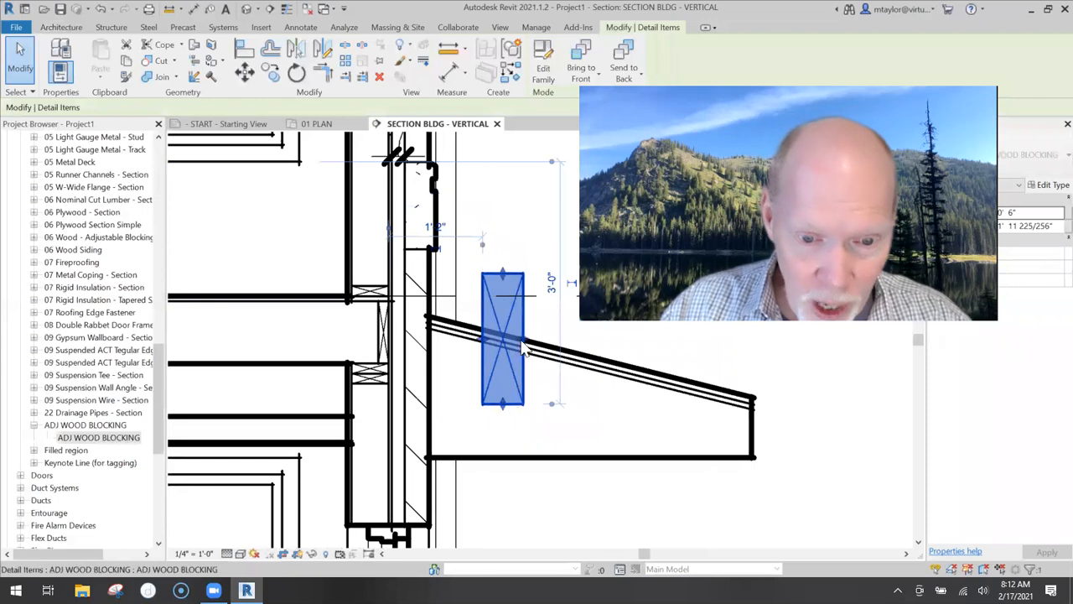
Move the blocking's left and right edges to the wall's layer lines so it fills the 1 7/8" gap beside the rim joist
{"action": "left_click_drag", "start_coordinate": [525, 343], "coordinate": [542, 368]}
{"action": "left_click_drag", "start_coordinate": [481, 336], "coordinate": [412, 373]}
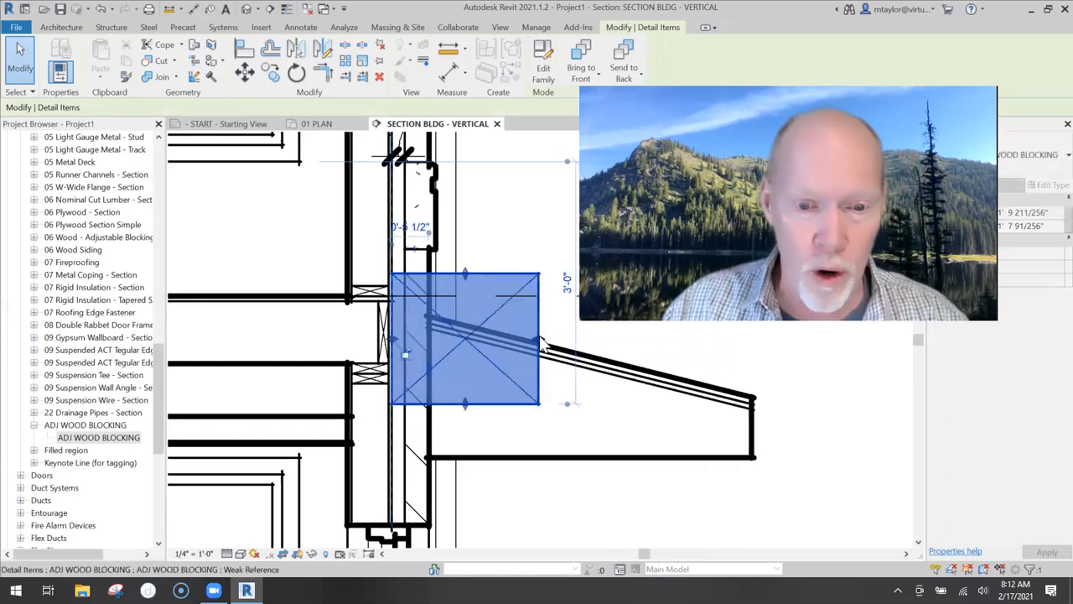
{"action": "left_click_drag", "start_coordinate": [405, 338], "coordinate": [405, 338]}
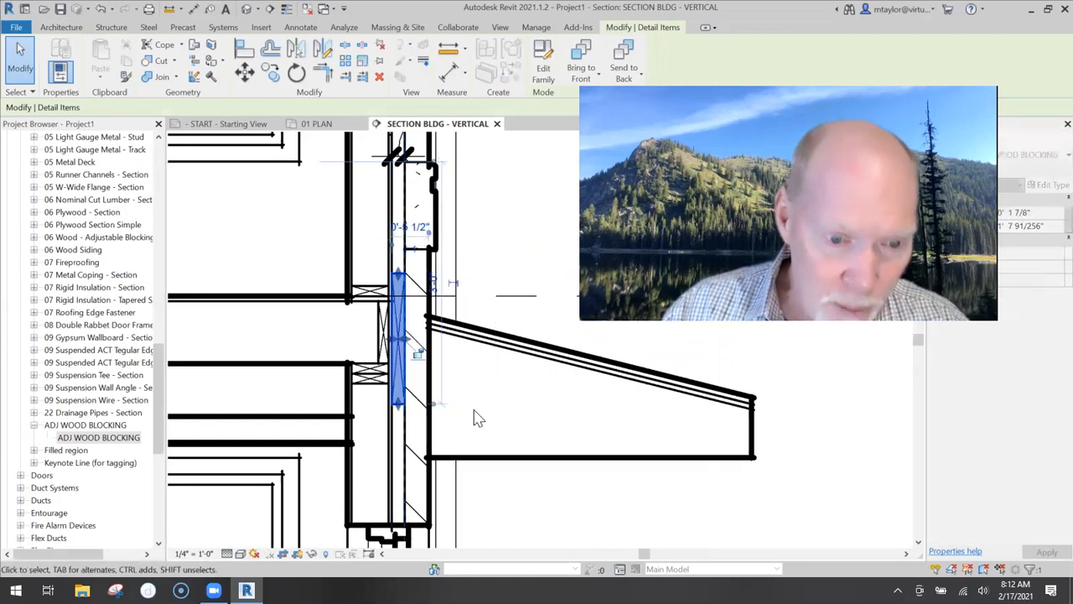
{"action": "left_click", "coordinate": [484, 394]}
Extend the blocking's lower end down toward the canopy's bottom and lower its upper end to near the top of the canopy roof connection
{"action": "scroll", "coordinate": [484, 393], "scroll_direction": "down", "scroll_amount": 1}
{"action": "scroll", "coordinate": [484, 388], "scroll_direction": "up", "scroll_amount": 3}
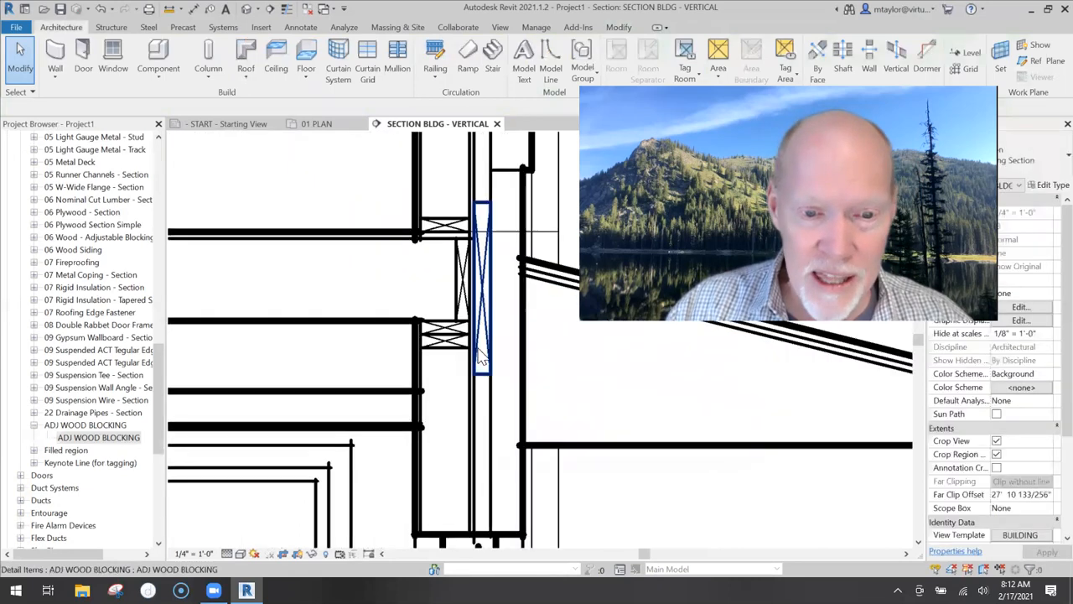
{"action": "left_click", "coordinate": [484, 375]}
{"action": "left_click_drag", "start_coordinate": [484, 381], "coordinate": [487, 431]}
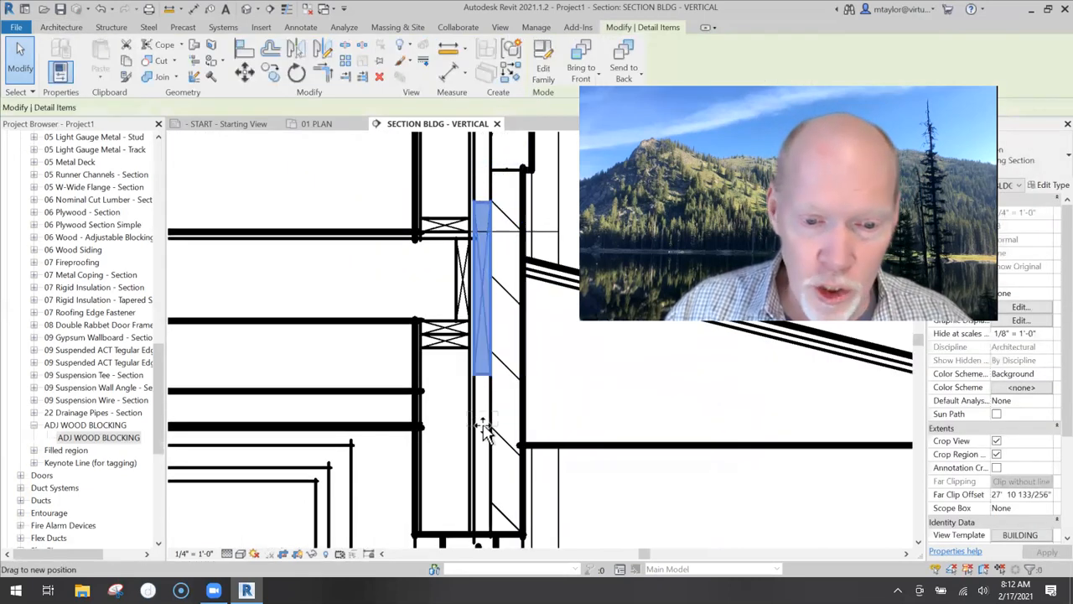
{"action": "middle_click_drag", "start_coordinate": [571, 359], "coordinate": [532, 397]}
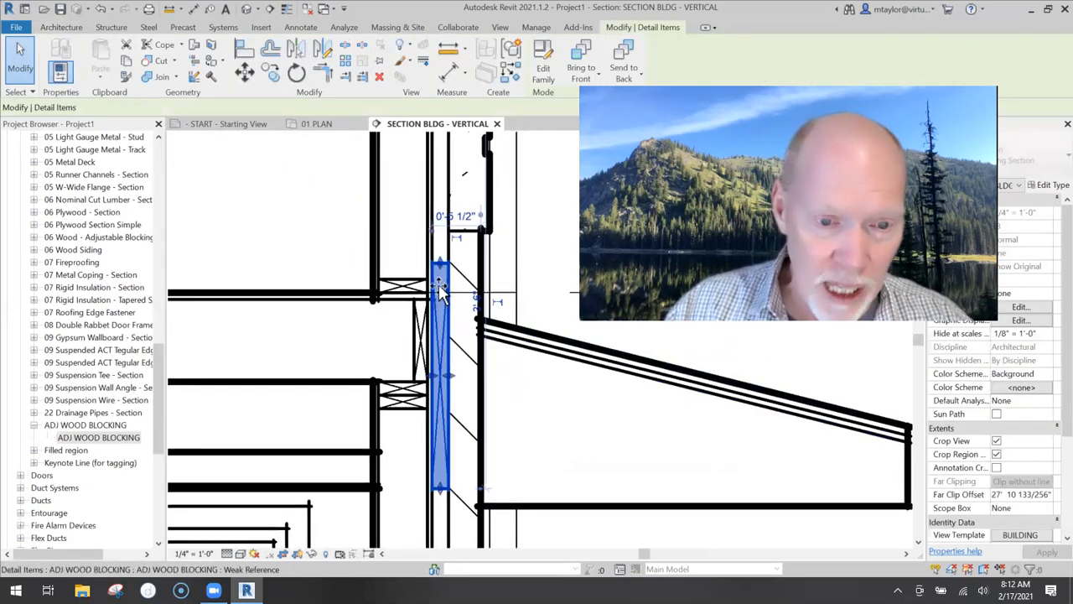
{"action": "key", "text": "Escape"}
{"action": "scroll", "coordinate": [542, 424], "scroll_direction": "down", "scroll_amount": 2}
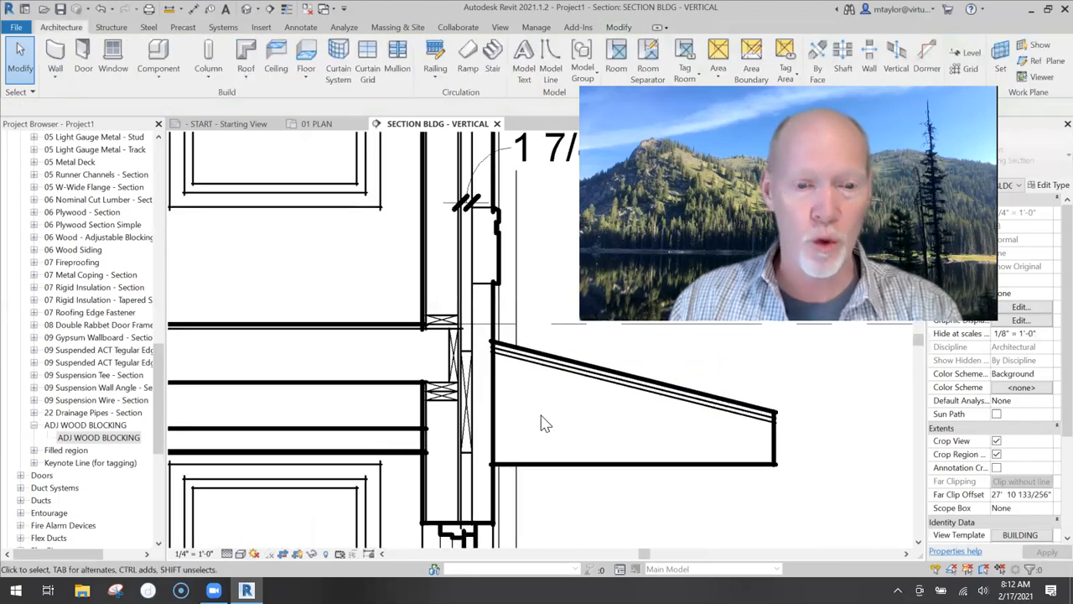
{"action": "middle_click_drag", "start_coordinate": [541, 424], "coordinate": [472, 352]}
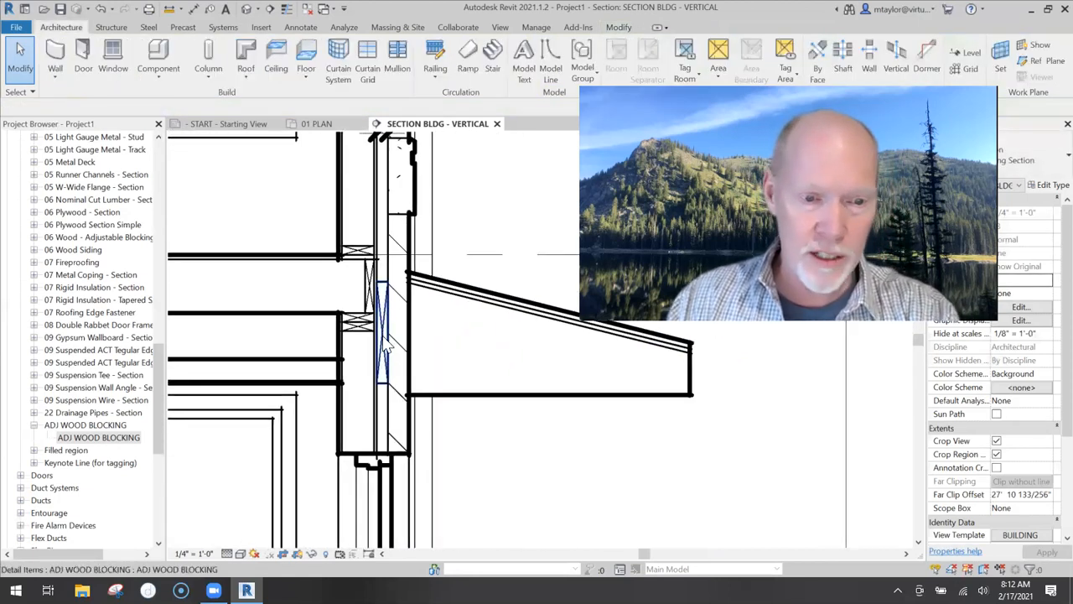